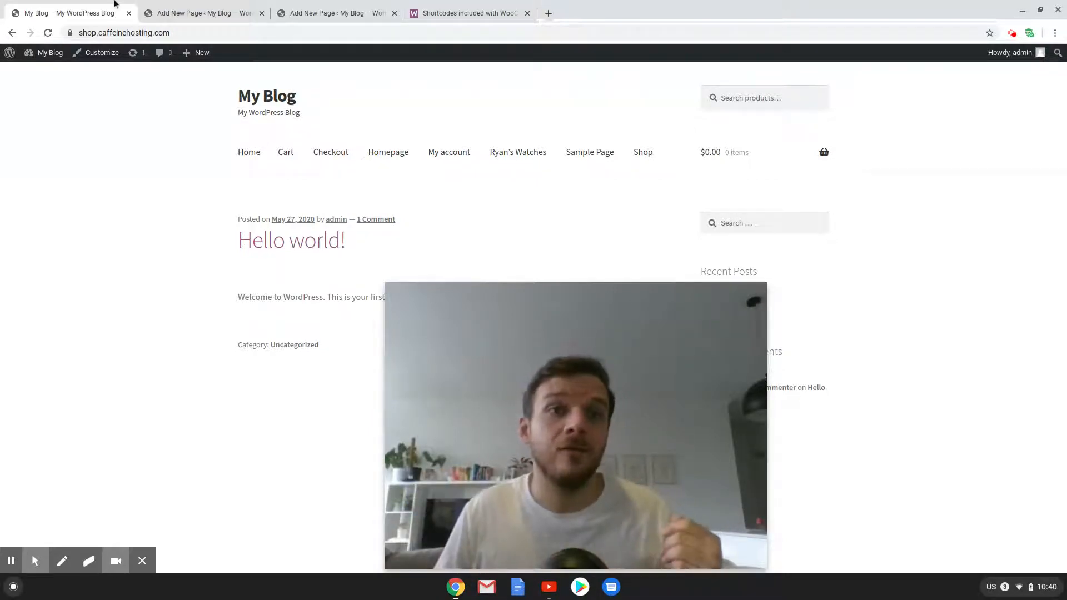
Step: Assign the Homepage template to the Ryan's Watches page
click(135, 12)
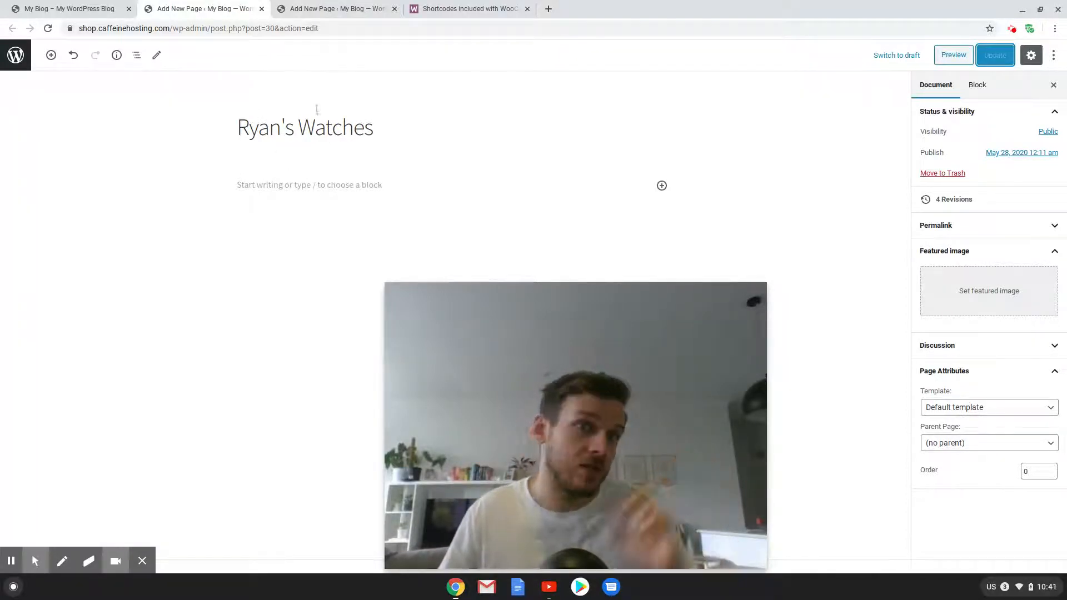
click(328, 9)
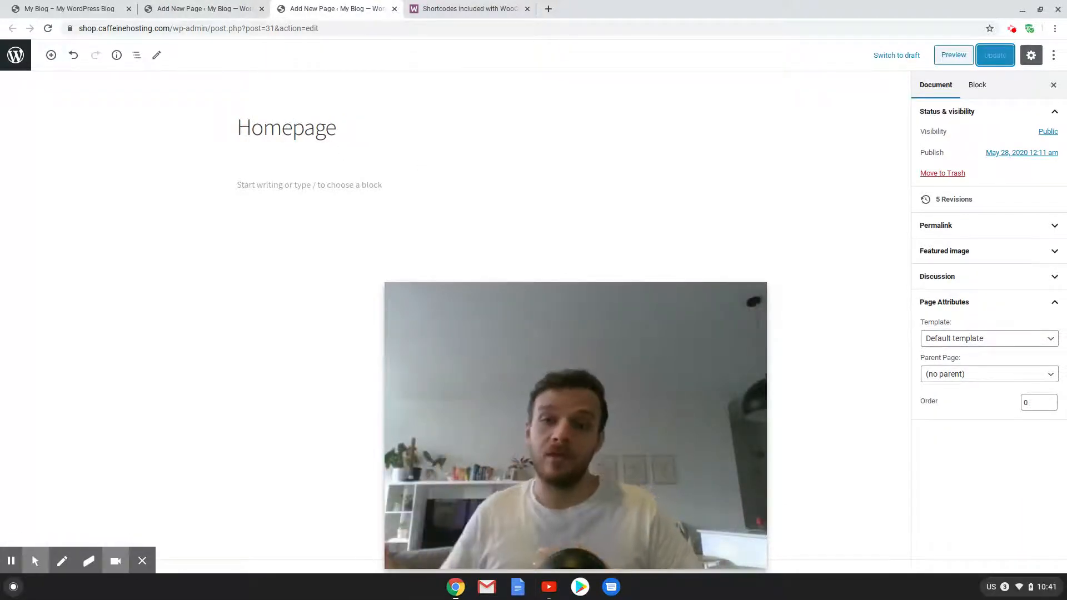
key(ctrl+shift+Tab)
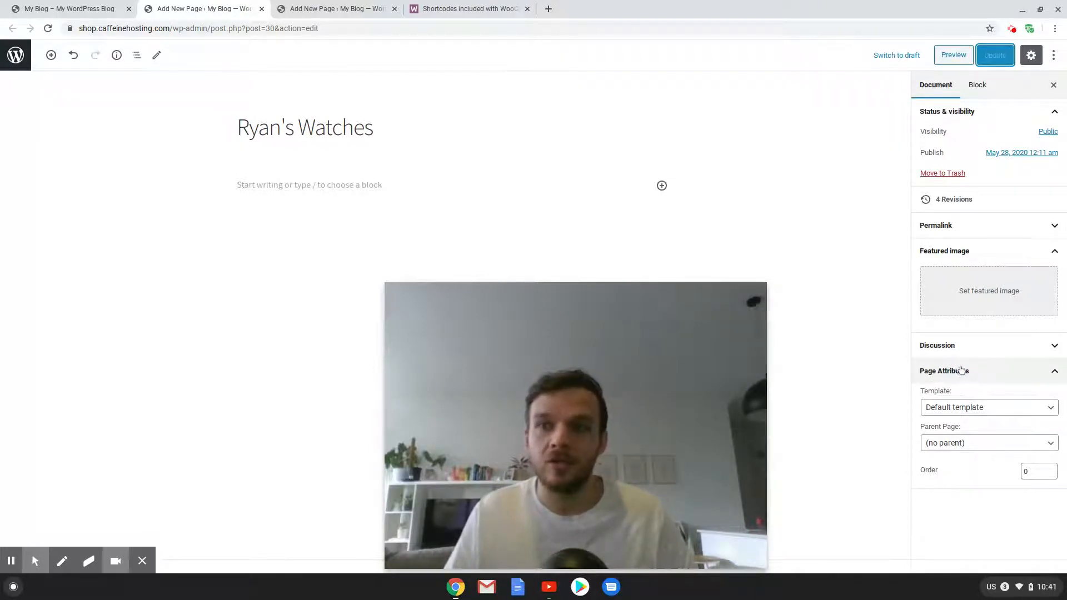
click(970, 86)
click(945, 89)
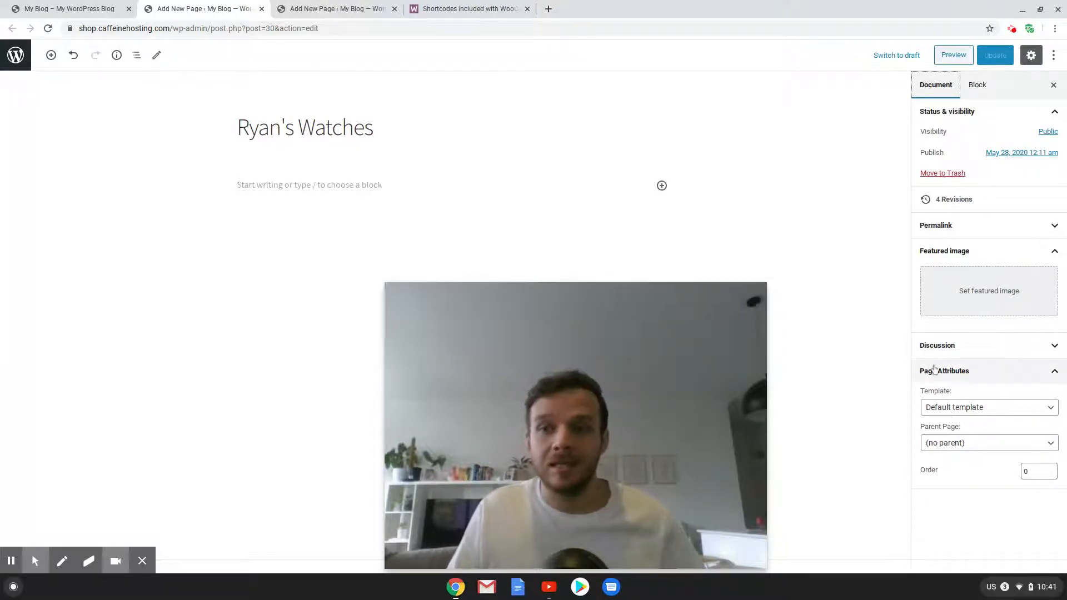
click(966, 407)
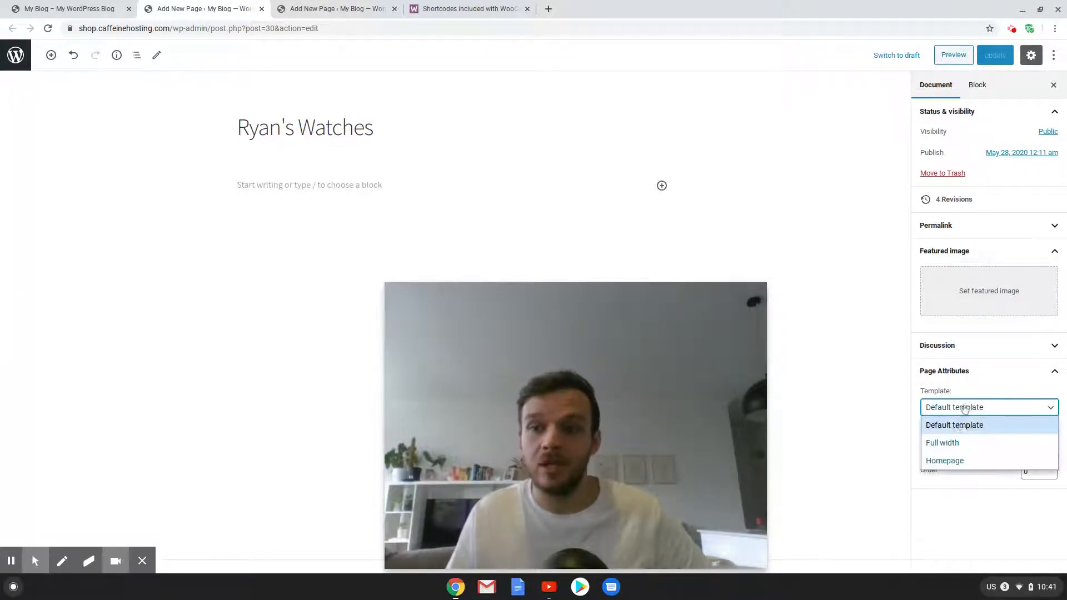
click(952, 460)
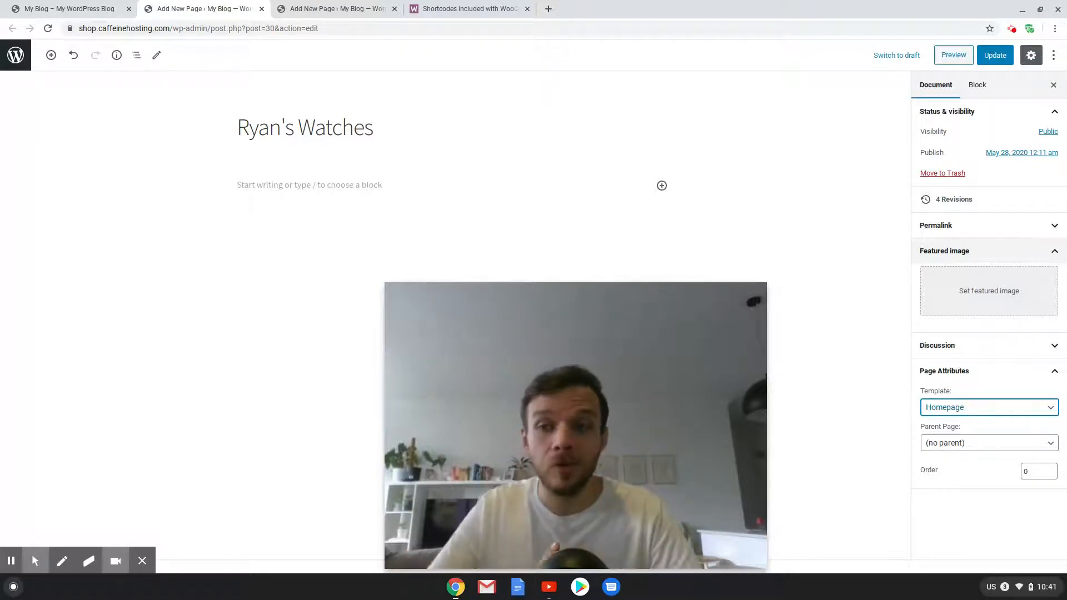
Step: Set the media library photo of a coffee cup, camera and black leather backpack as the page's featured image and update the page
click(965, 289)
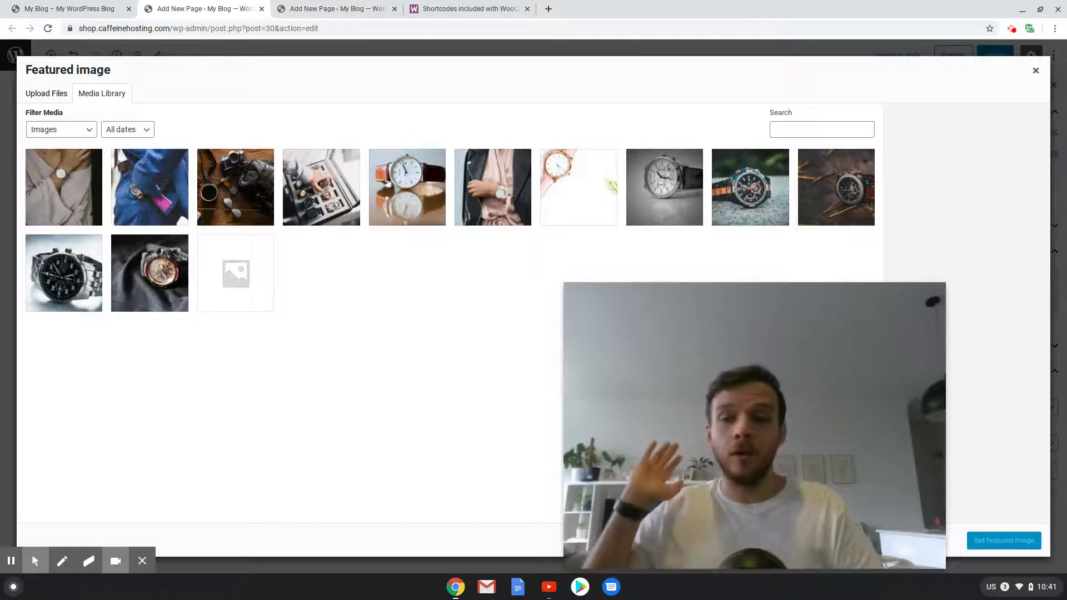
click(248, 205)
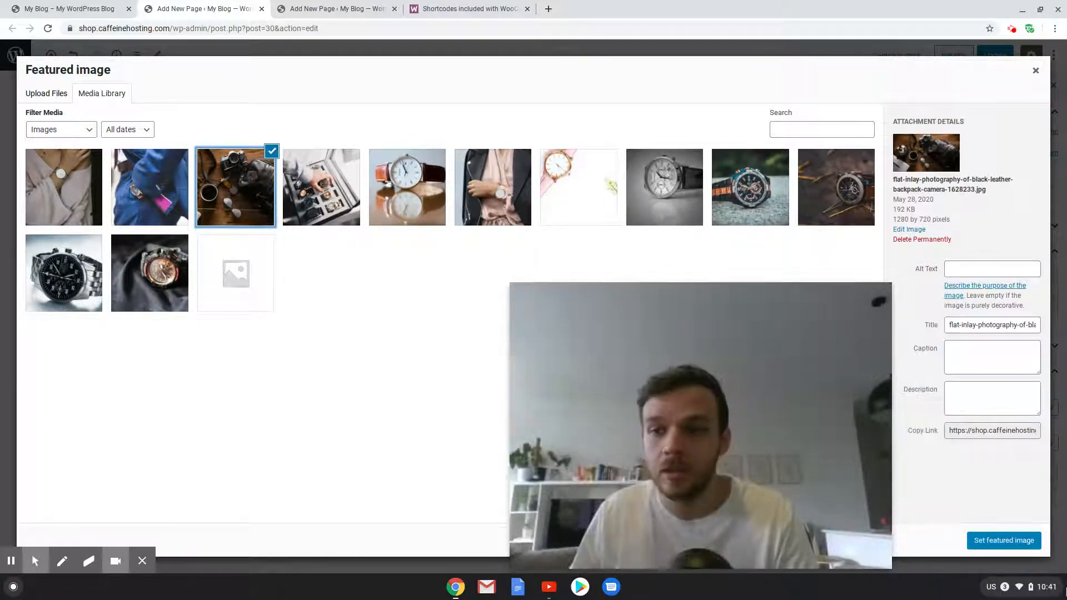
click(1003, 540)
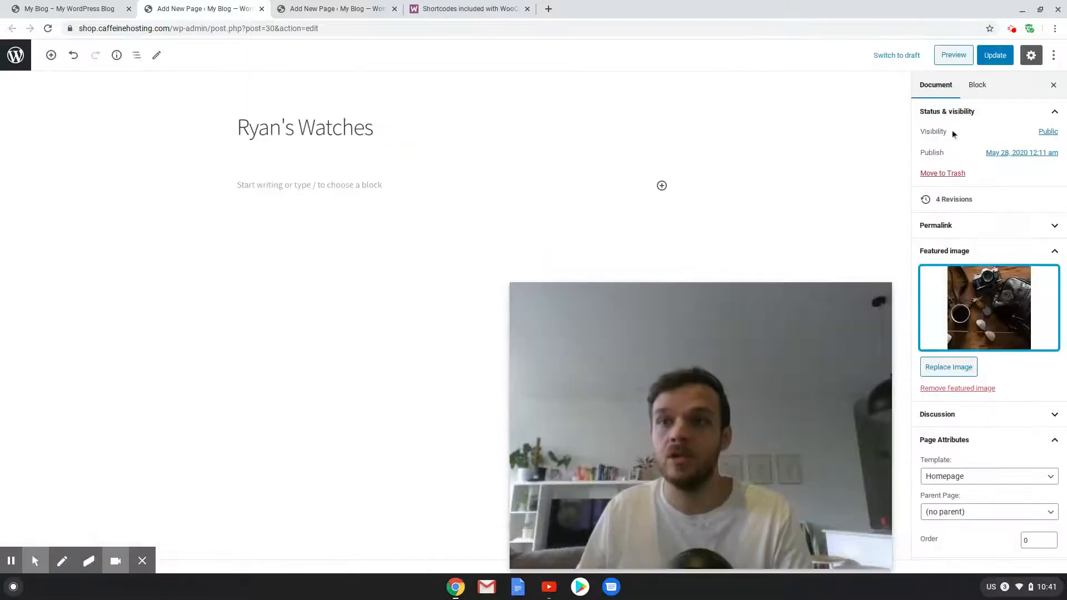
click(995, 55)
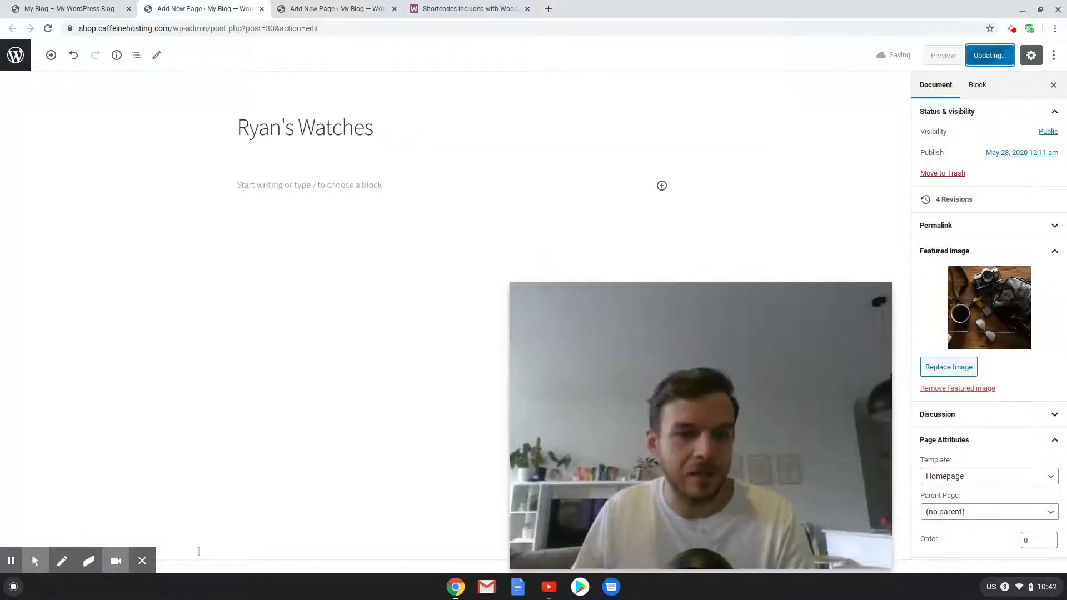
click(115, 561)
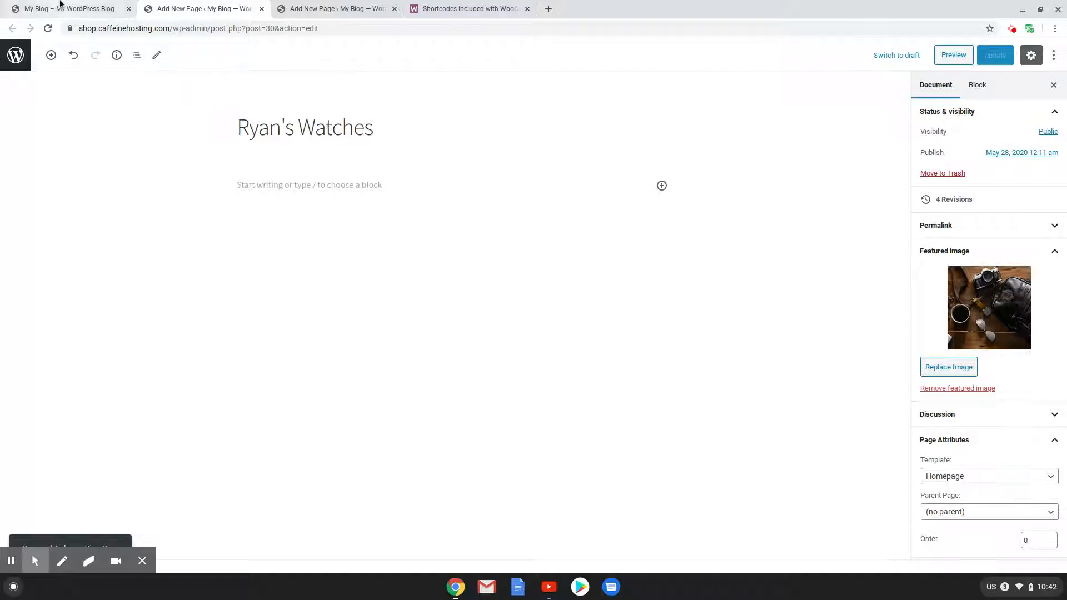
Step: Customize the site's homepage settings to display the static page Ryan's Watches and publish the change
click(61, 9)
click(103, 58)
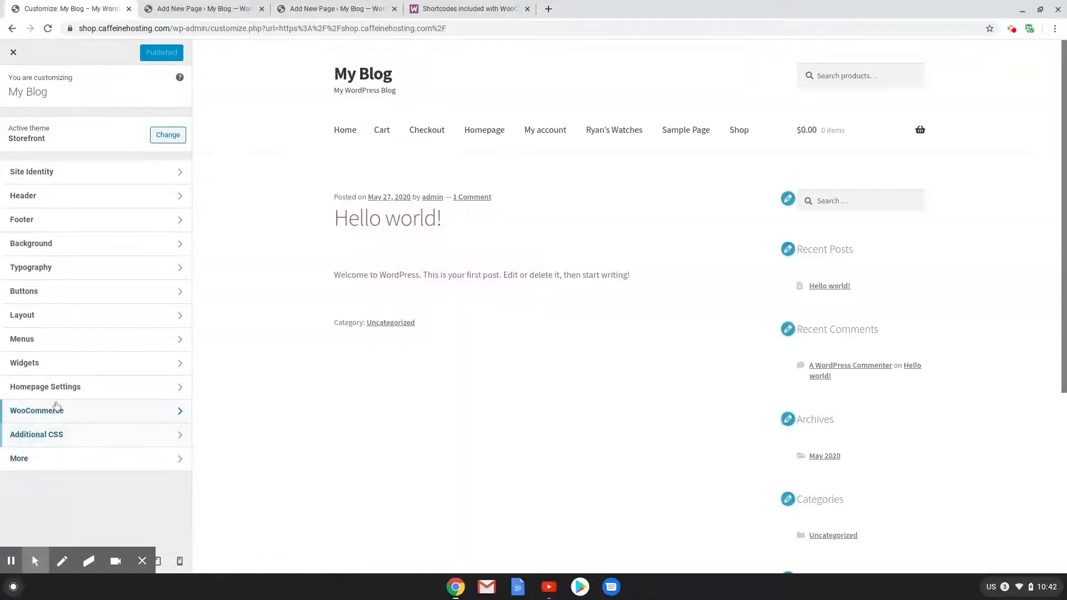
click(61, 387)
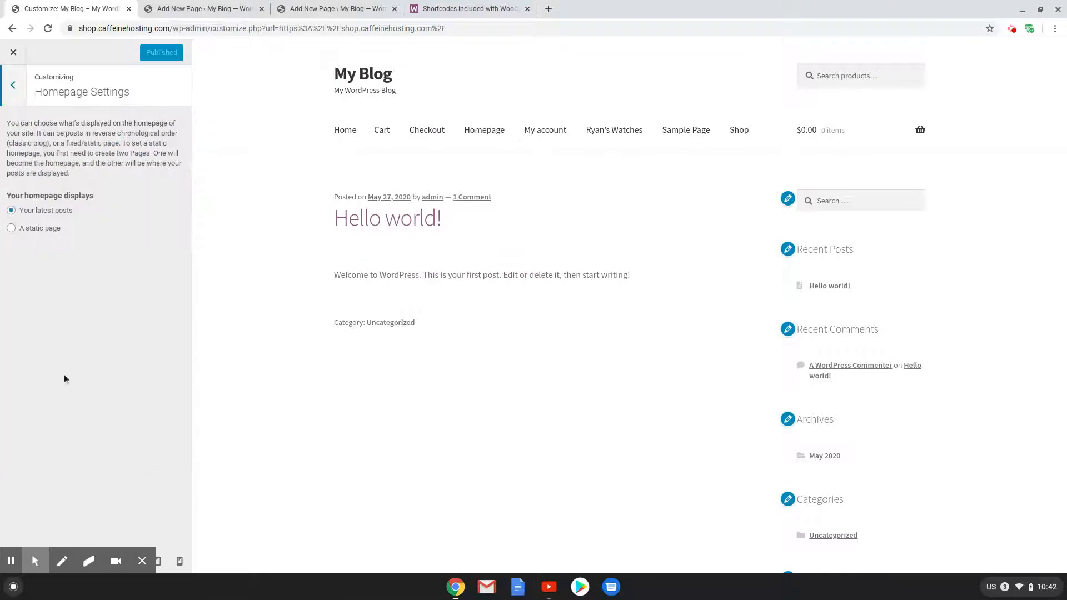
click(11, 228)
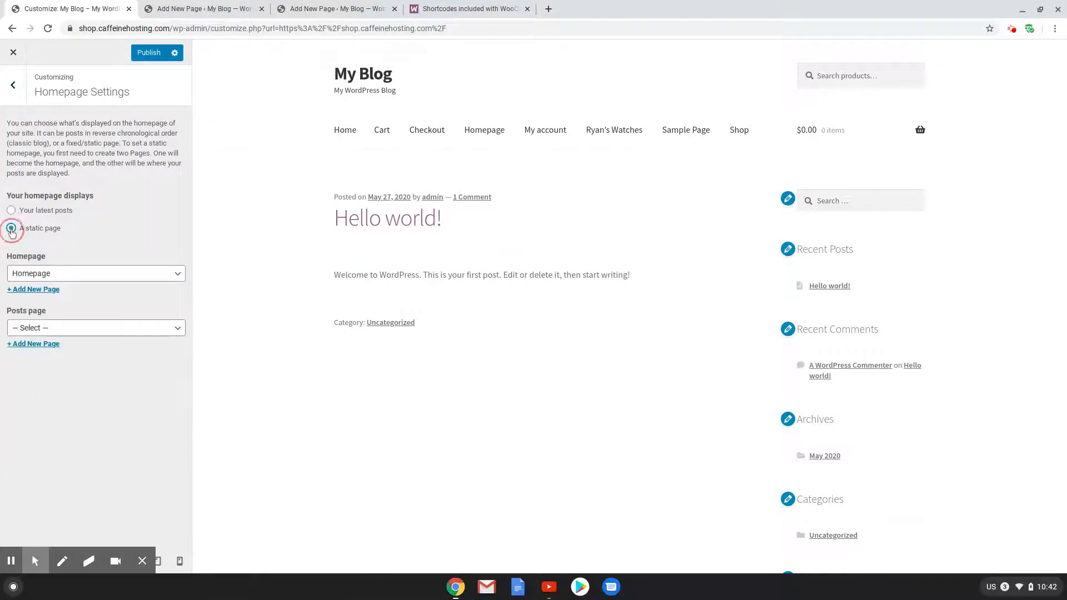
click(64, 274)
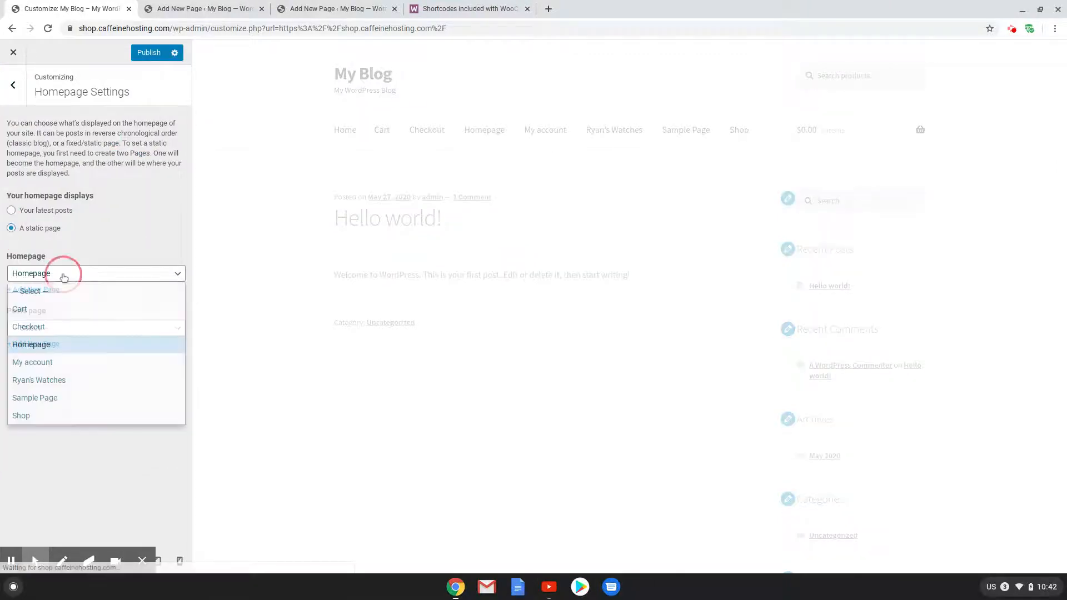
click(76, 381)
click(148, 53)
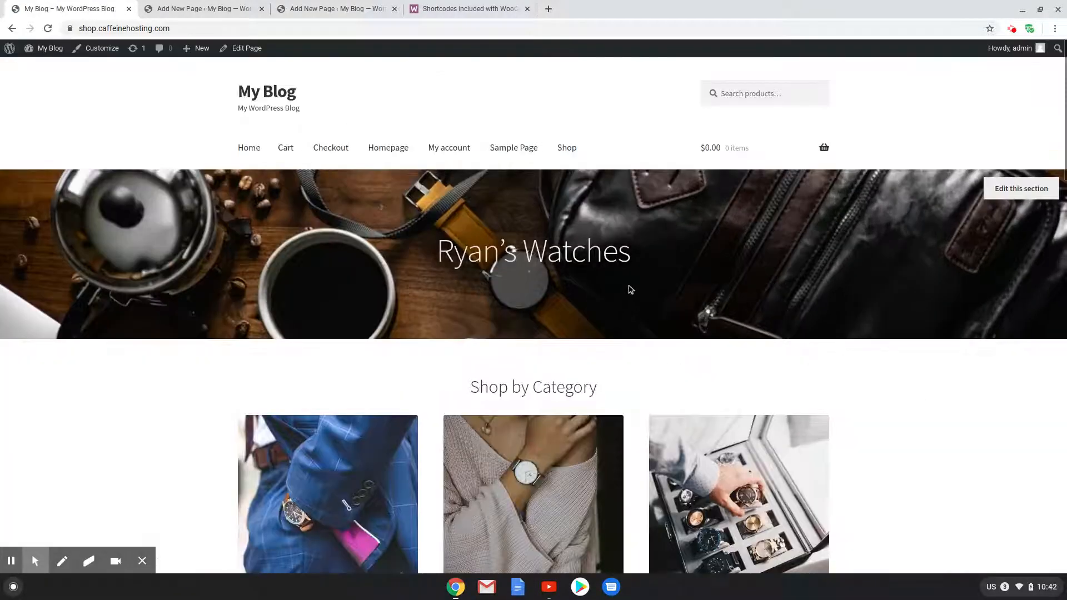
Step: Compare the banner title on the live homepage with the page title in the editor
click(173, 9)
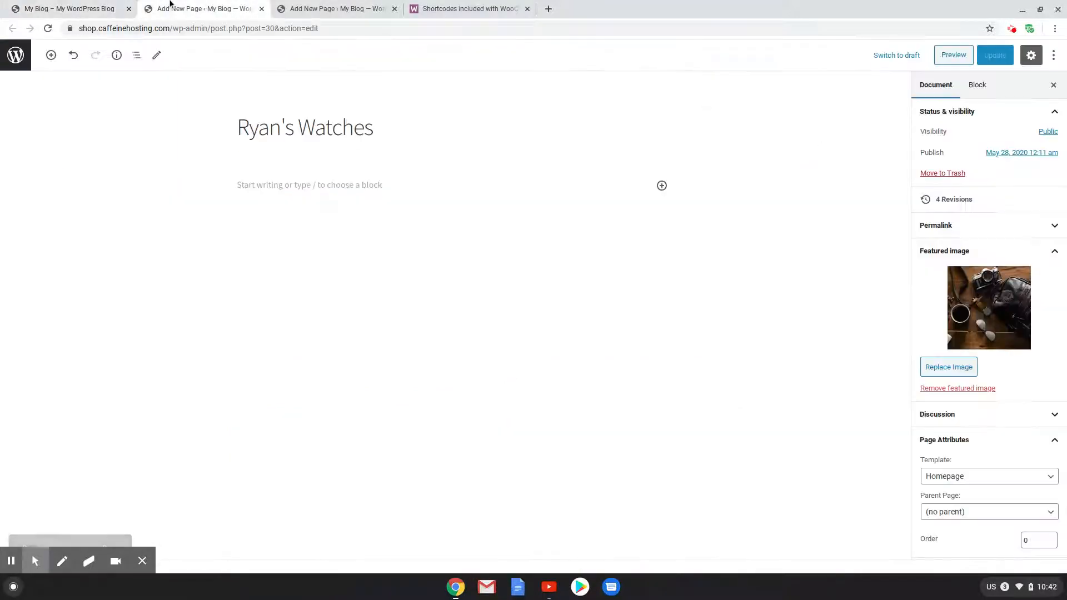
click(73, 7)
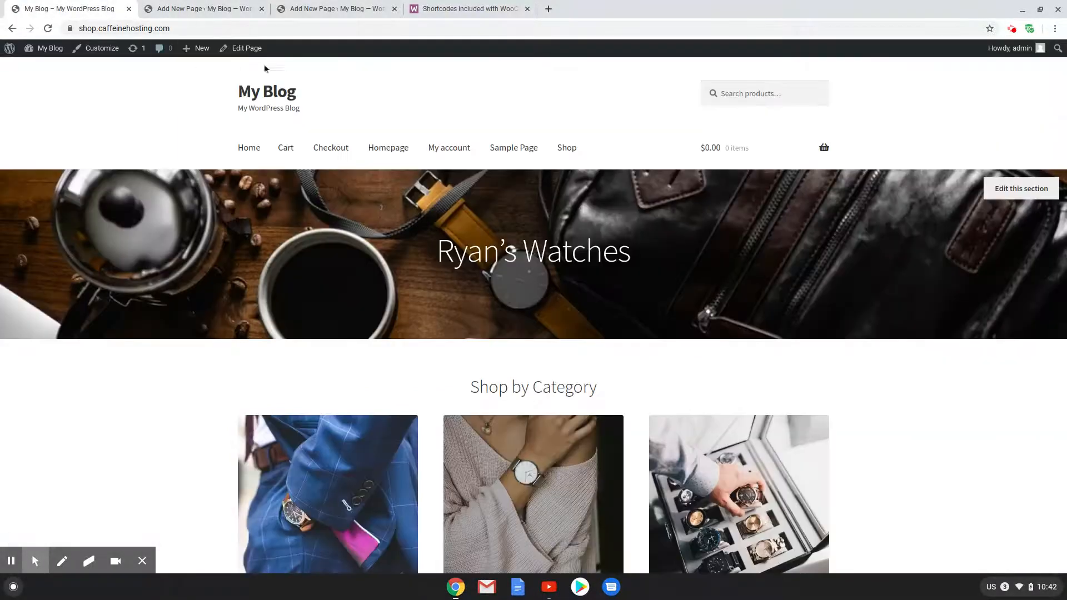
click(167, 7)
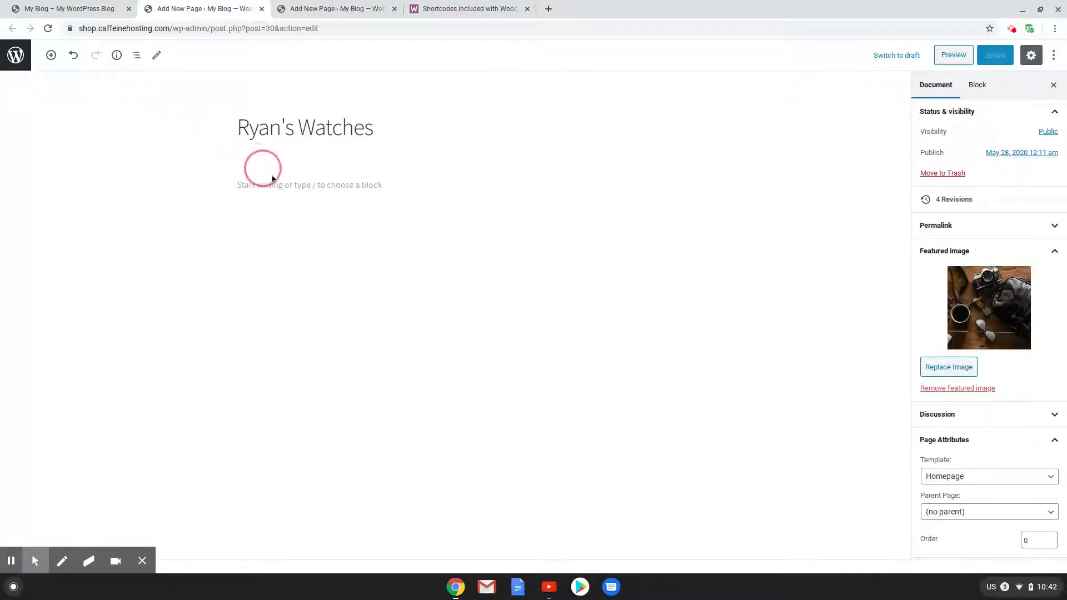
click(32, 5)
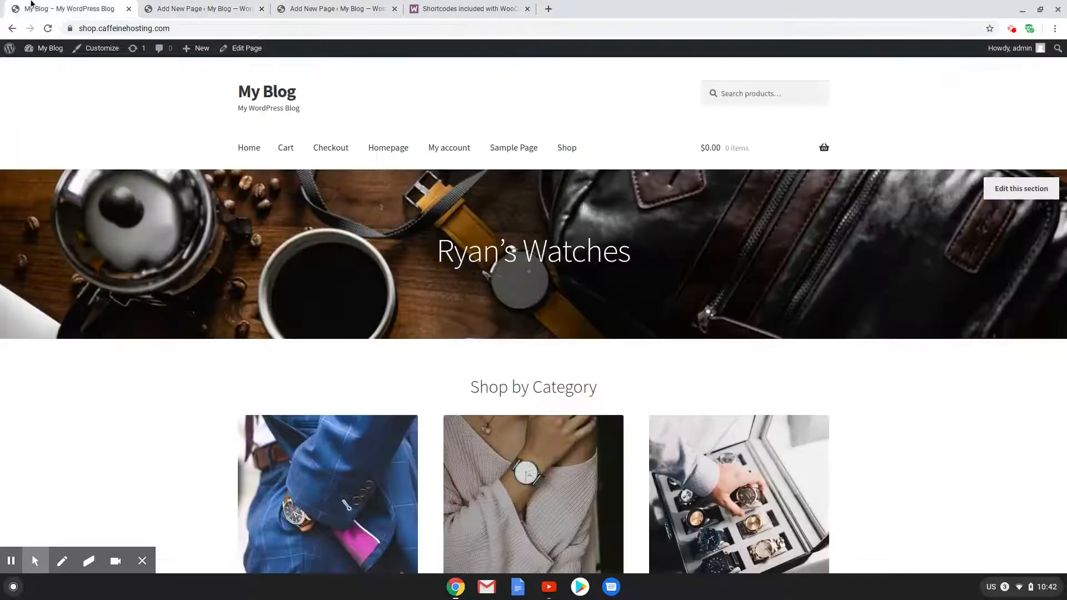
drag(711, 247, 381, 249)
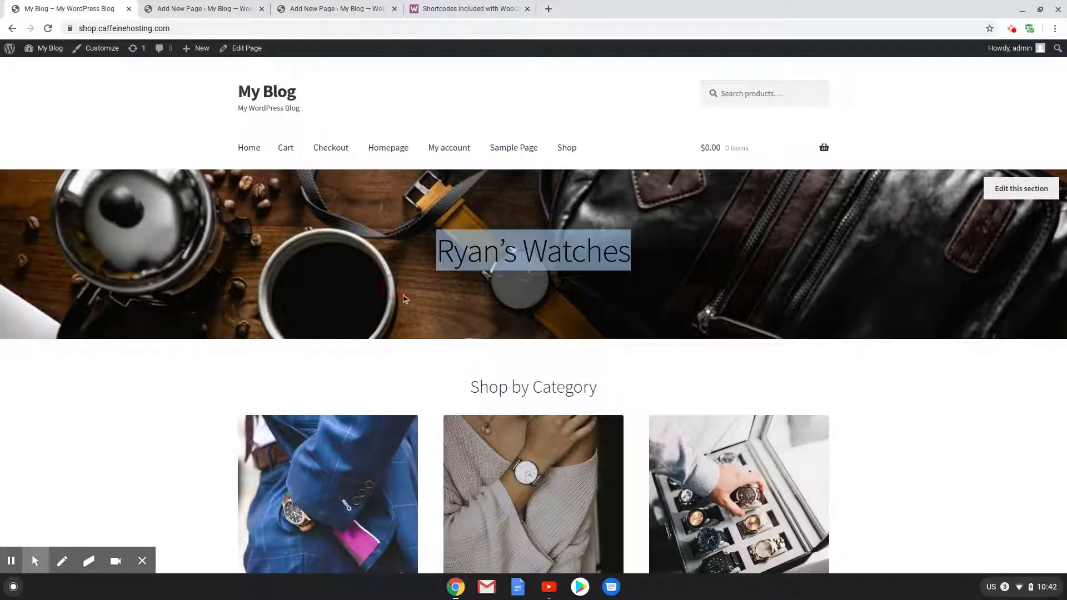
scroll(543, 329, down, 2)
click(341, 281)
Step: Look over the live homepage's category, New In, Fan Favorites and On Sale sections beneath the banner
scroll(865, 292, down, 5)
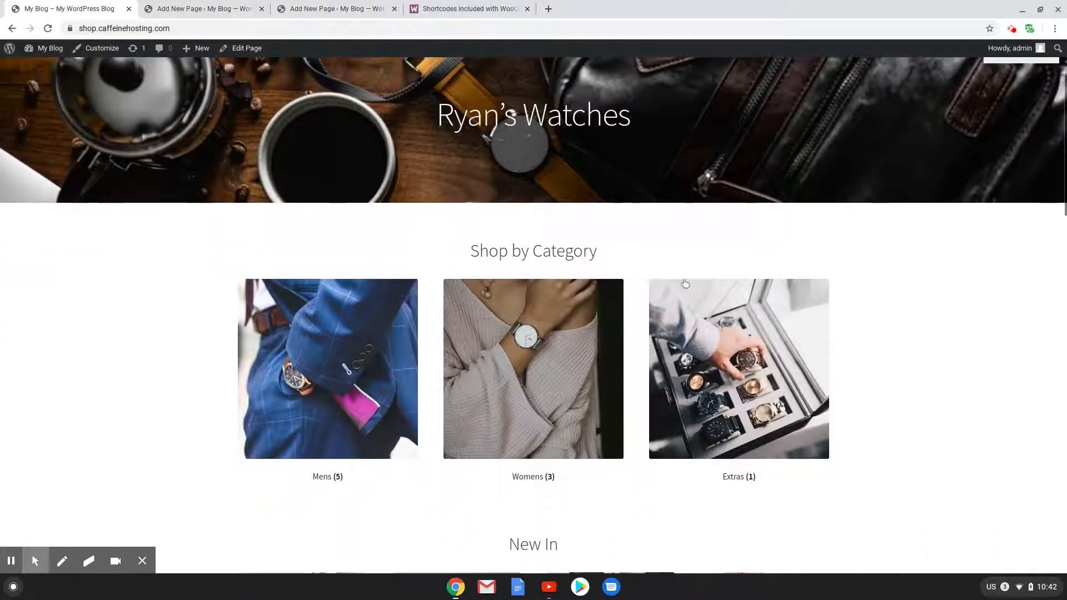
scroll(806, 272, down, 3)
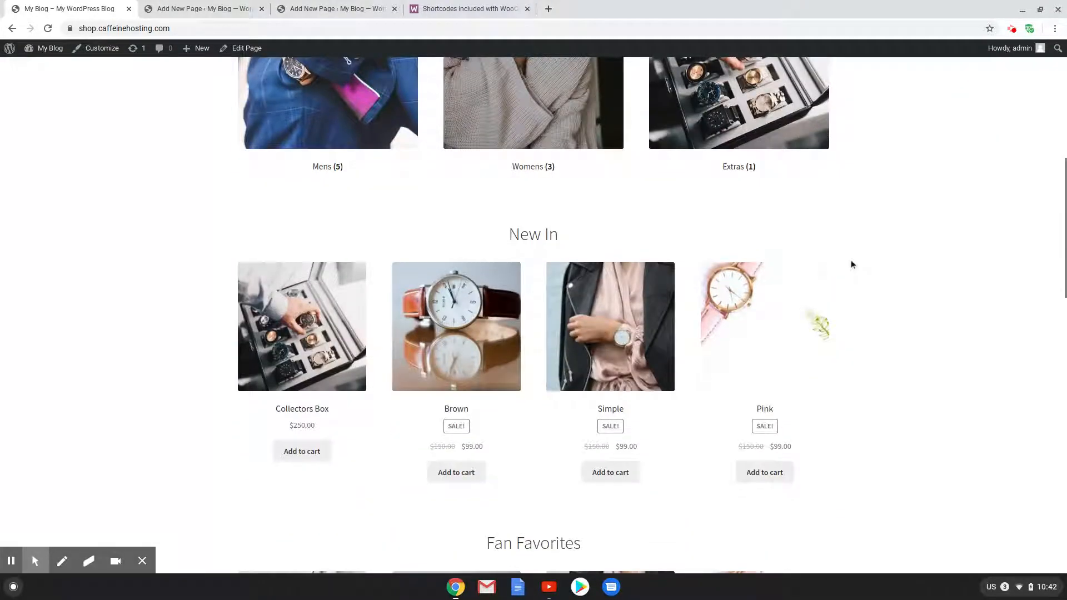
scroll(778, 347, down, 15)
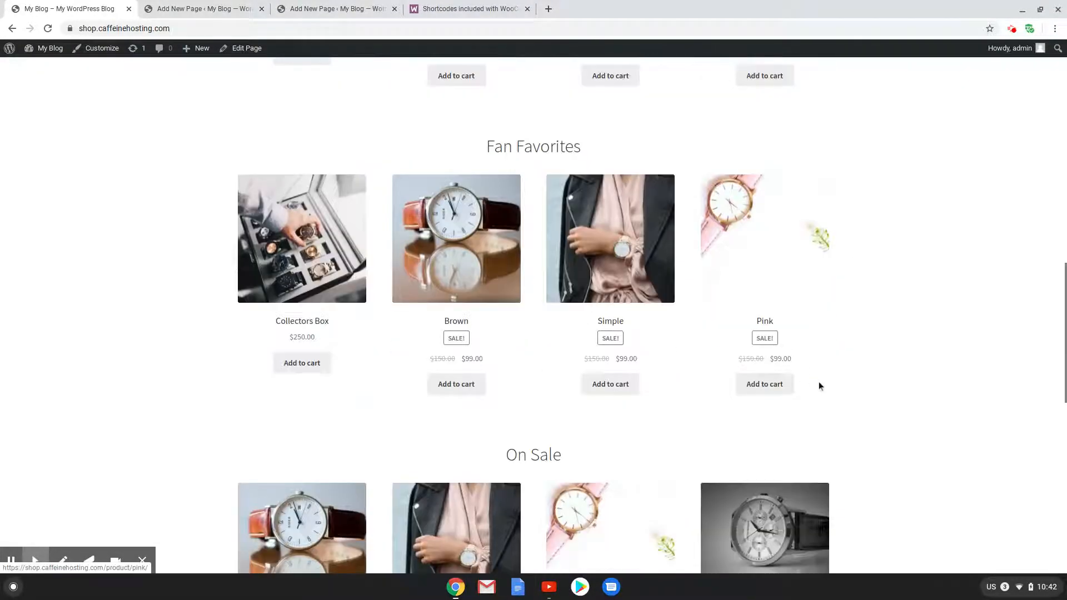
scroll(863, 257, up, 20)
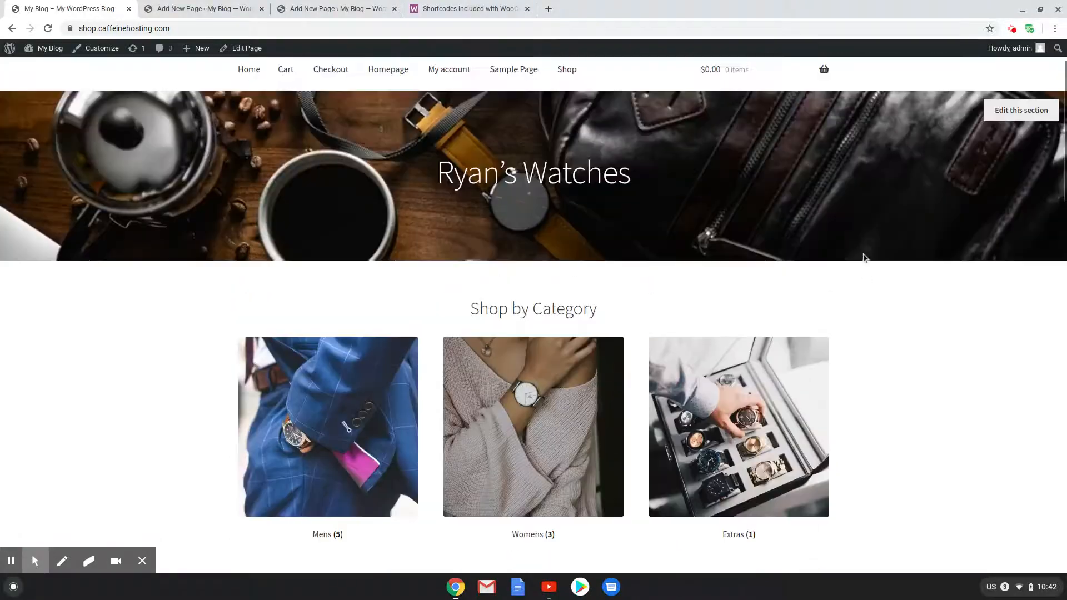
scroll(860, 278, down, 12)
scroll(859, 300, up, 8)
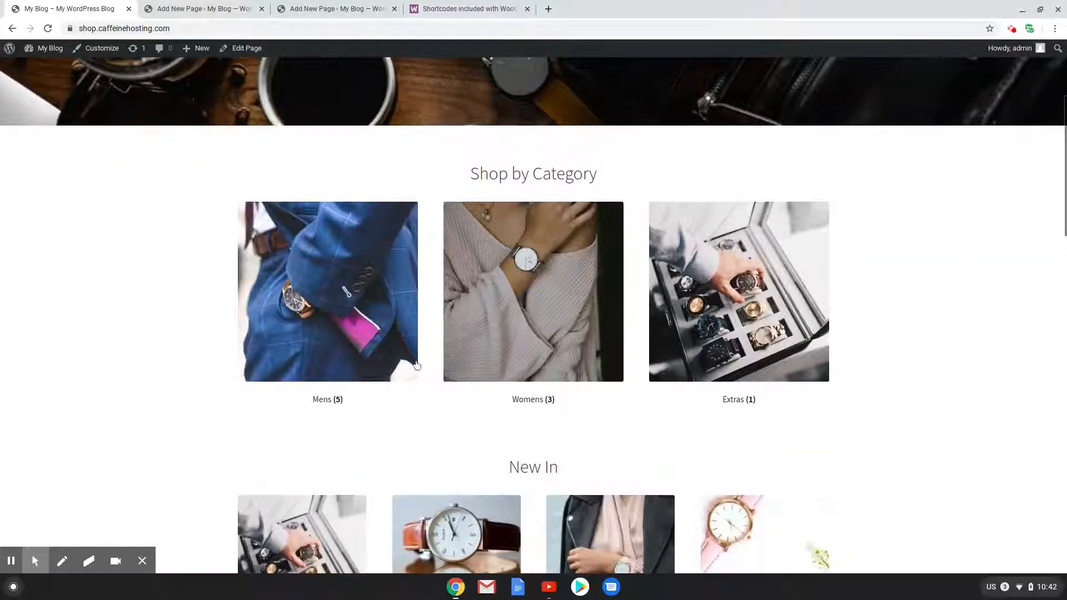
scroll(681, 439, down, 4)
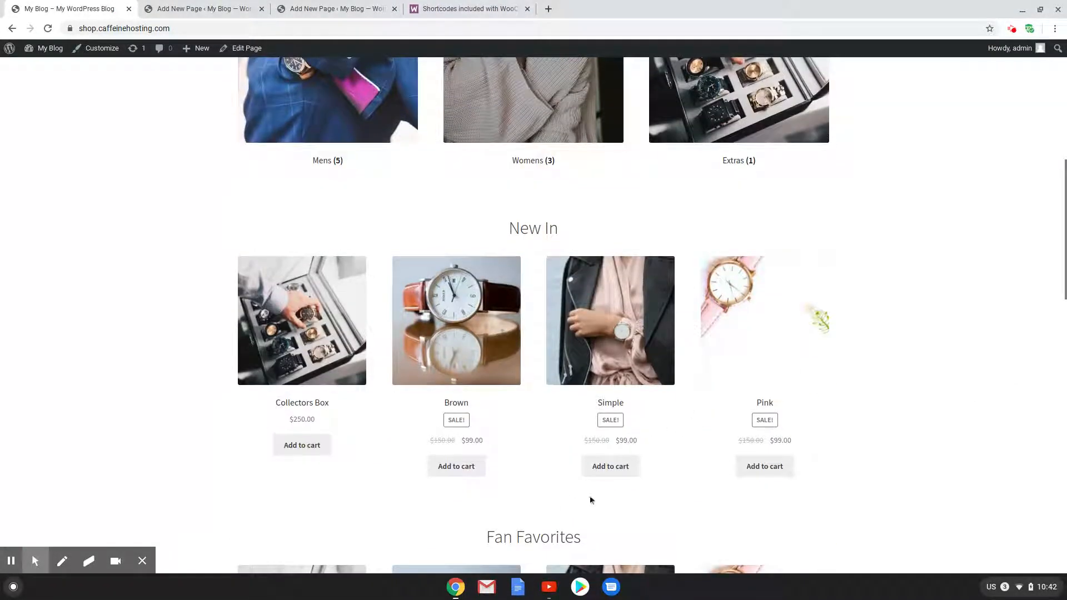
scroll(829, 410, up, 8)
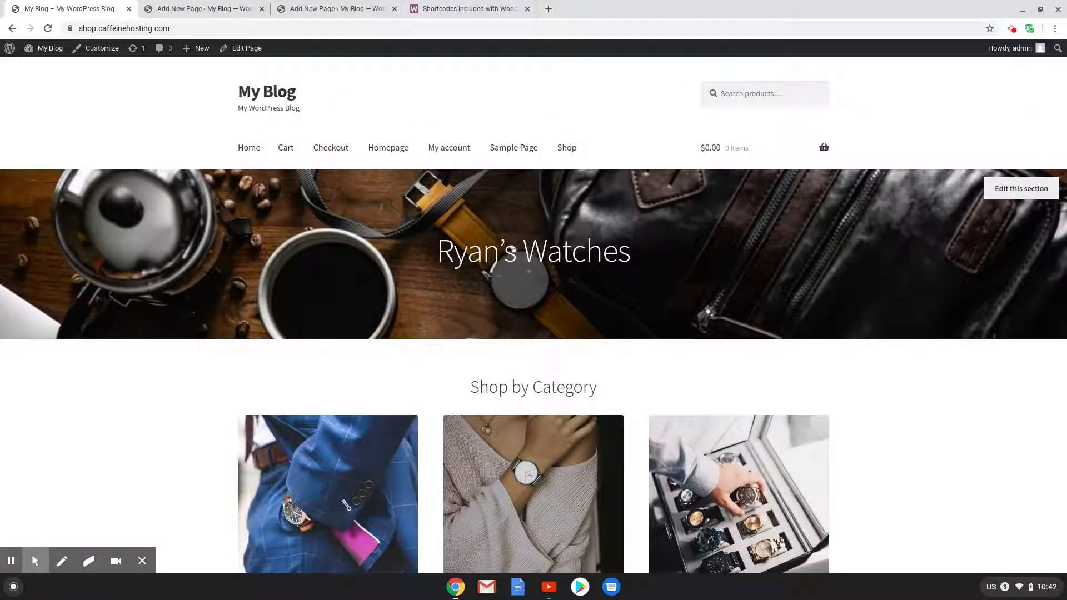
Step: Examine the Shop by Category, New In and Fan Favorites sections of the homepage one by one
scroll(722, 386, down, 2)
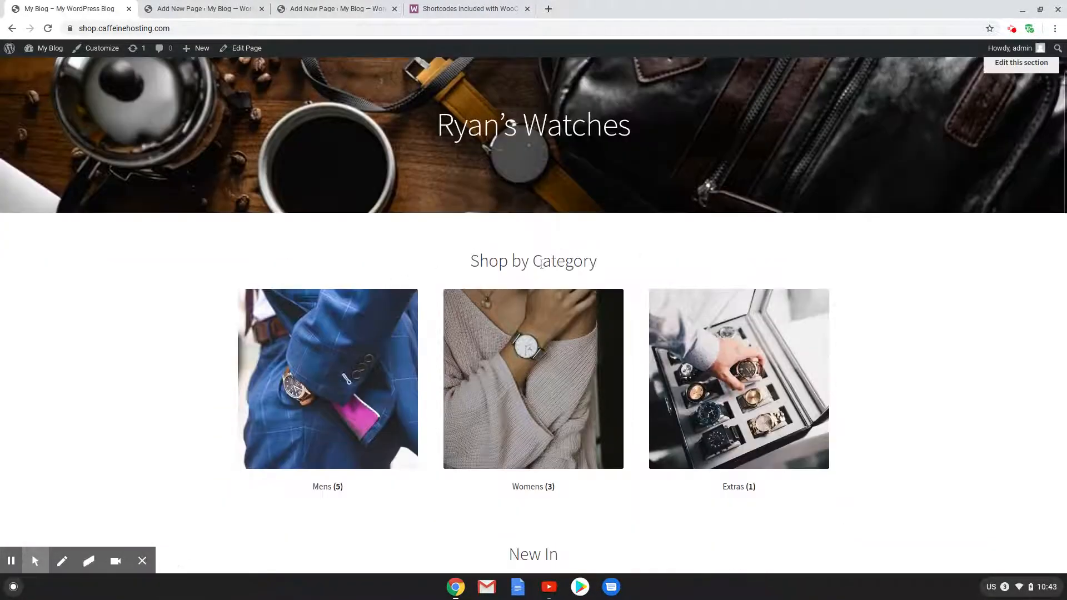
drag(468, 263, 612, 265)
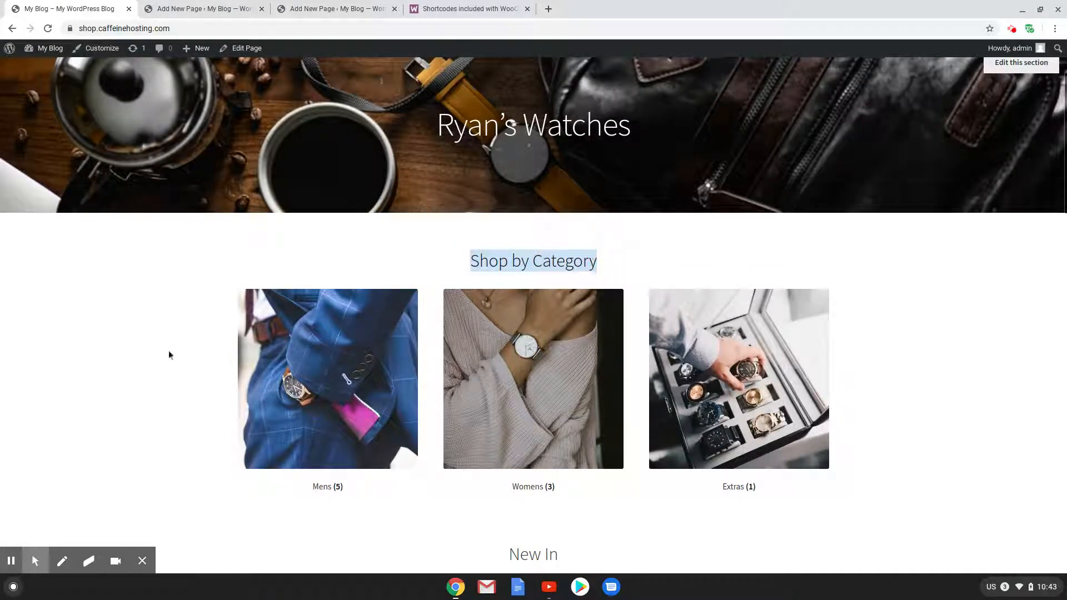
drag(183, 346, 872, 348)
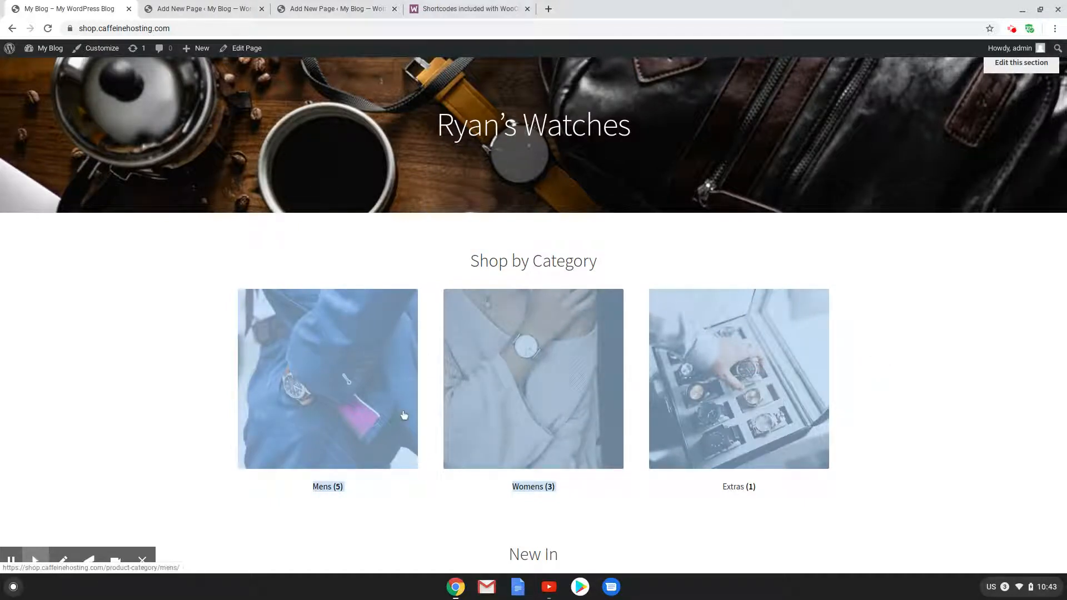
scroll(914, 312, down, 9)
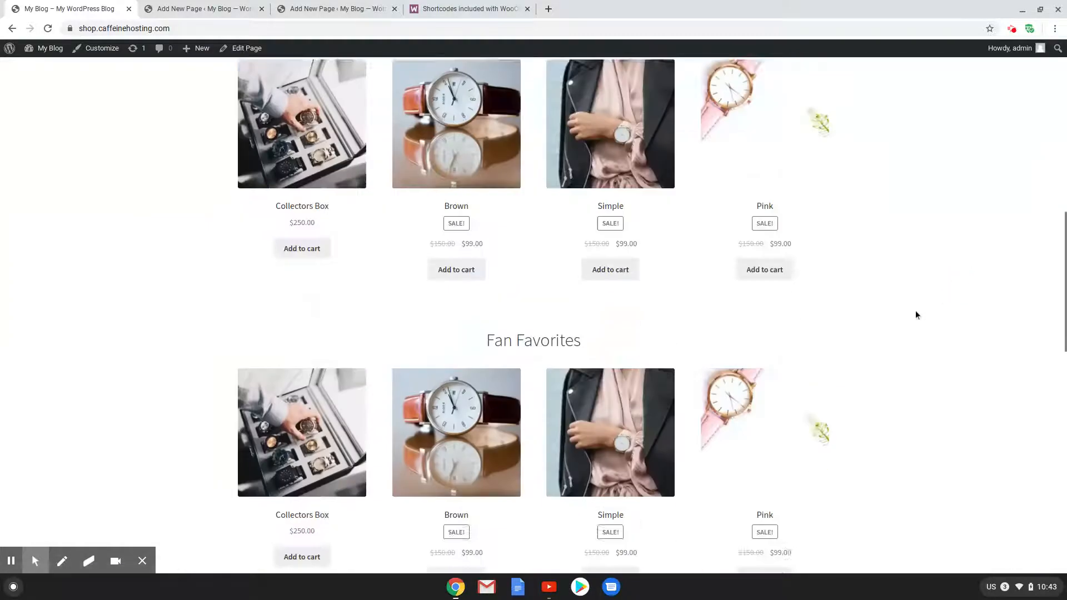
scroll(915, 311, up, 6)
scroll(915, 311, down, 1)
drag(62, 429, 1002, 405)
scroll(1002, 404, down, 4)
scroll(1001, 407, down, 3)
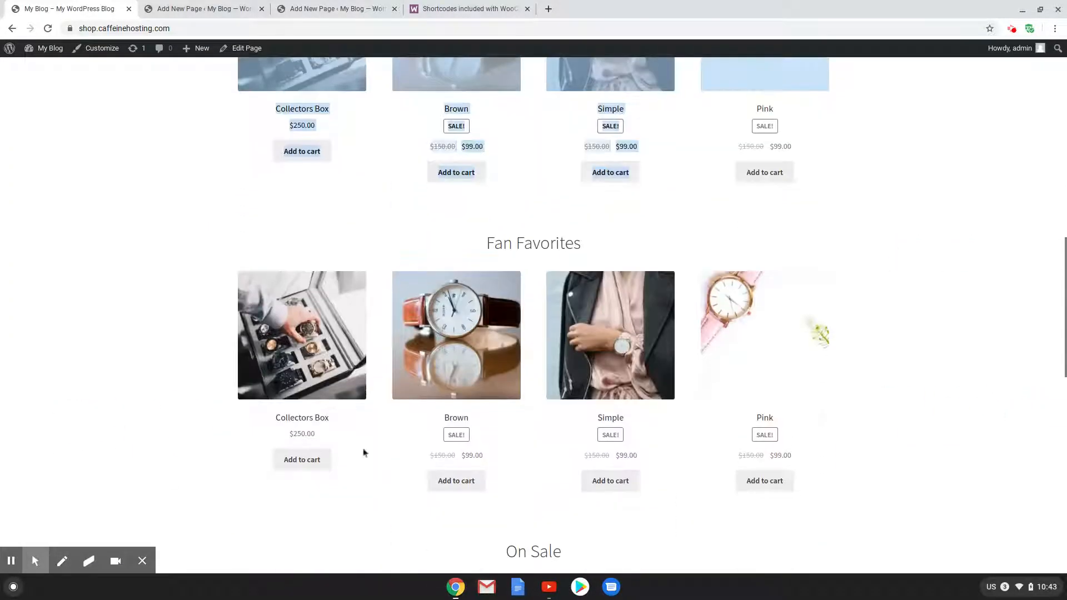
click(861, 352)
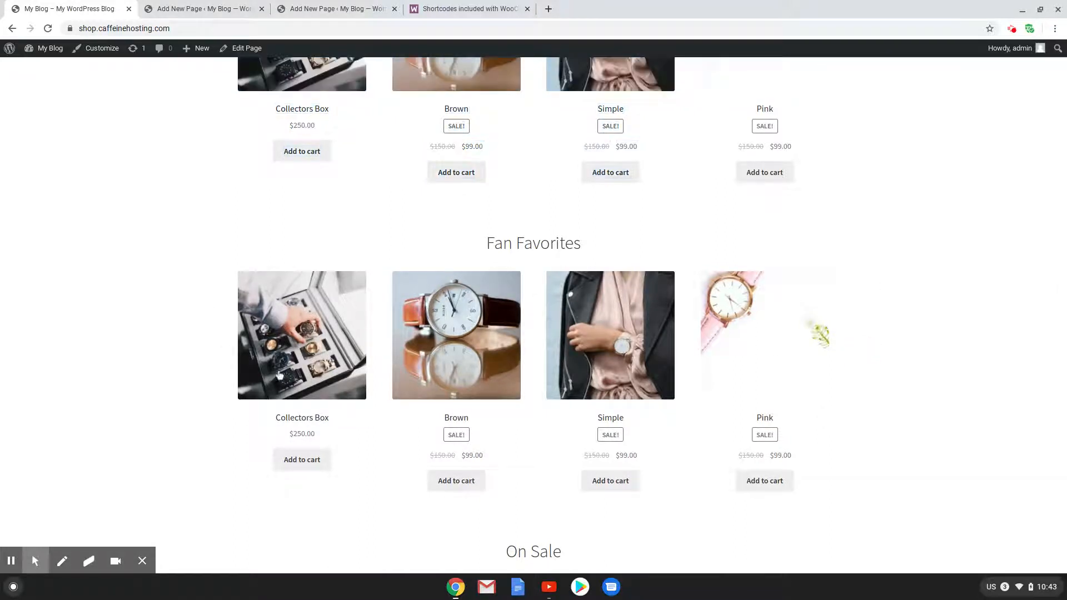
drag(162, 352, 487, 400)
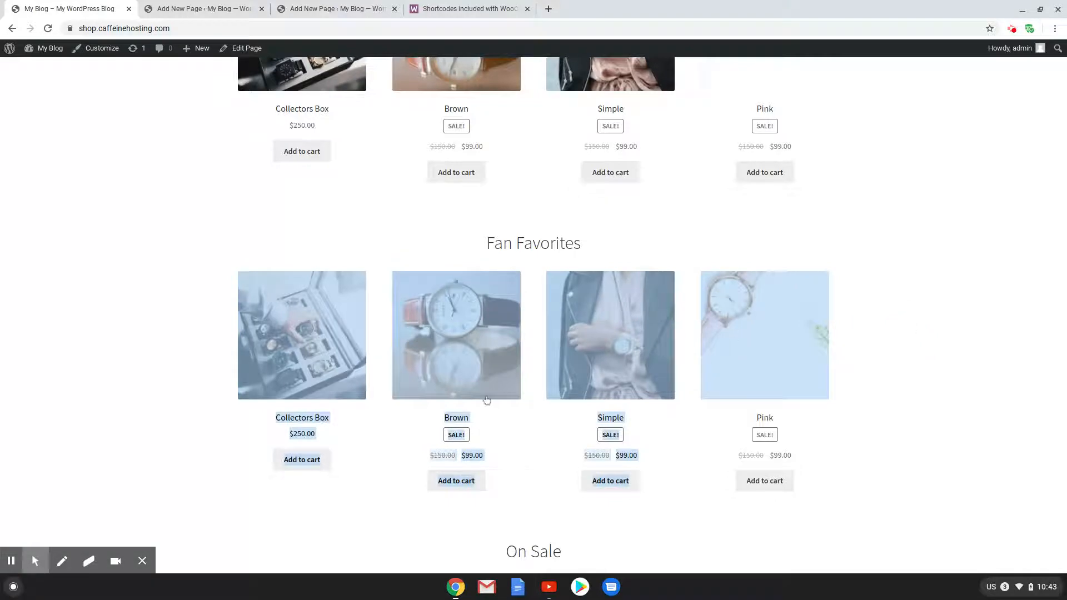
Step: Look over the live homepage's Fan Favorites, On Sale and Best Sellers product sections, ending at the banner
scroll(490, 401, up, 3)
scroll(494, 396, down, 15)
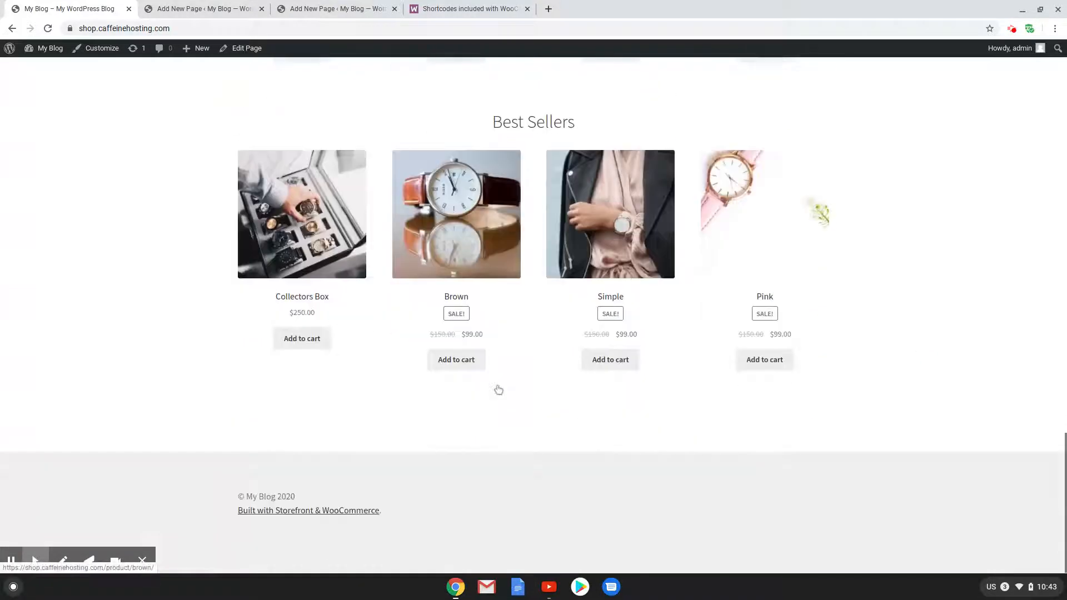
scroll(499, 390, up, 12)
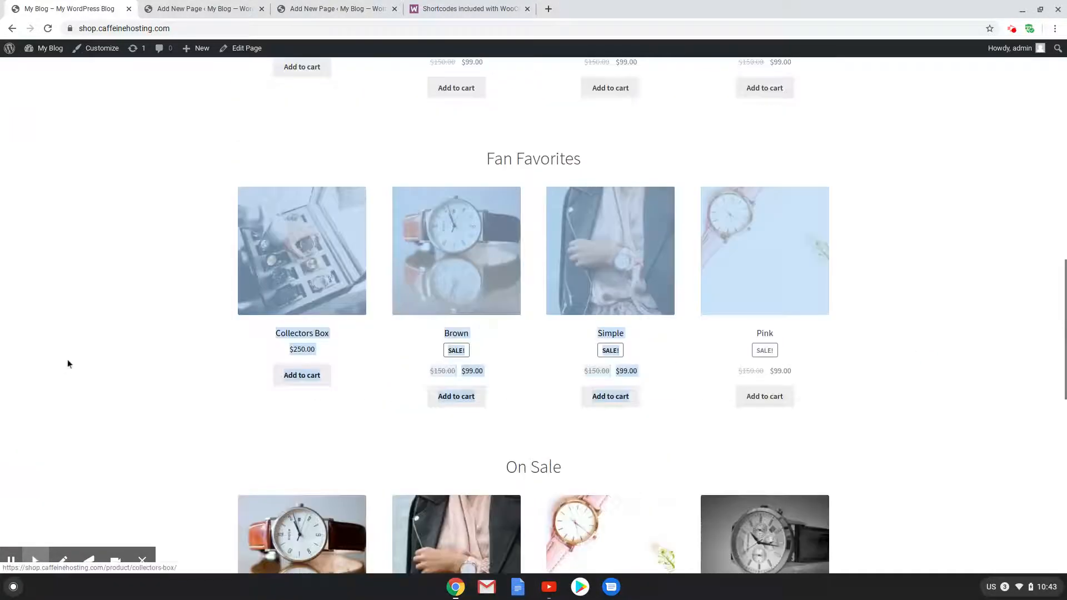
click(70, 361)
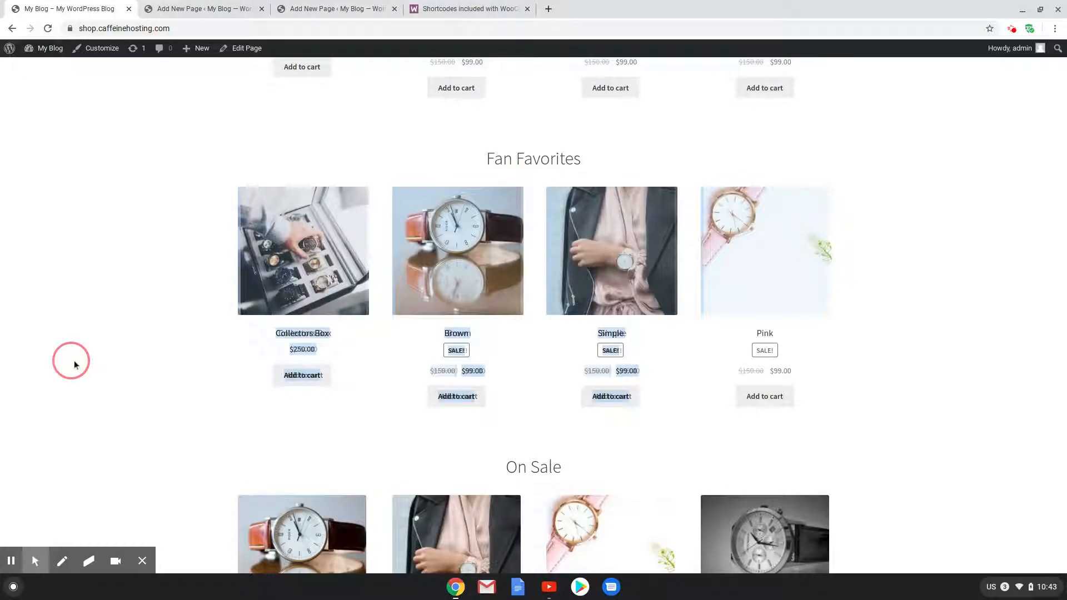
drag(71, 361, 991, 259)
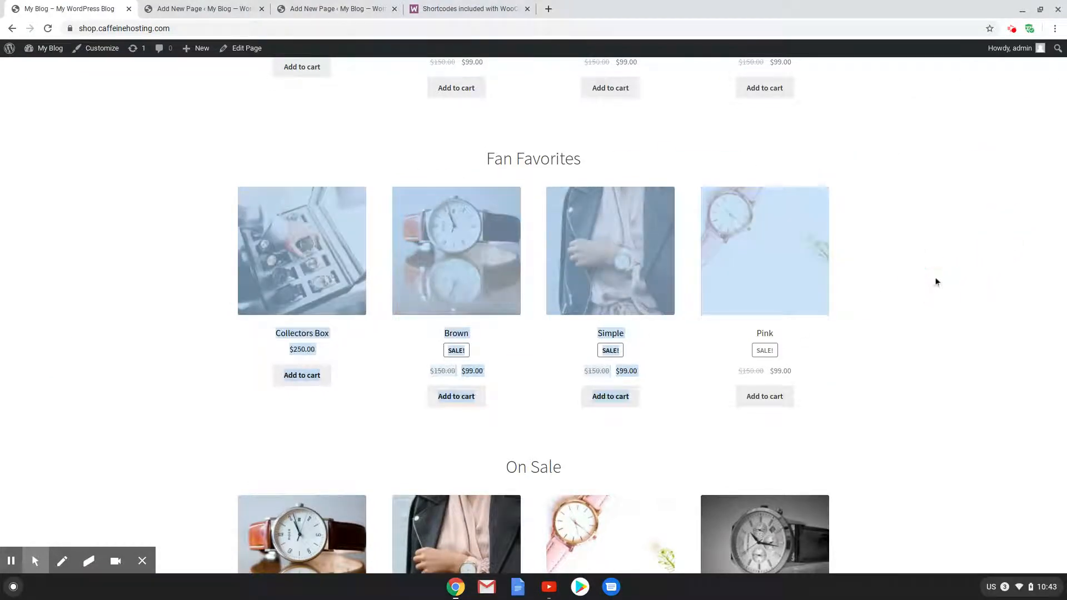
click(877, 299)
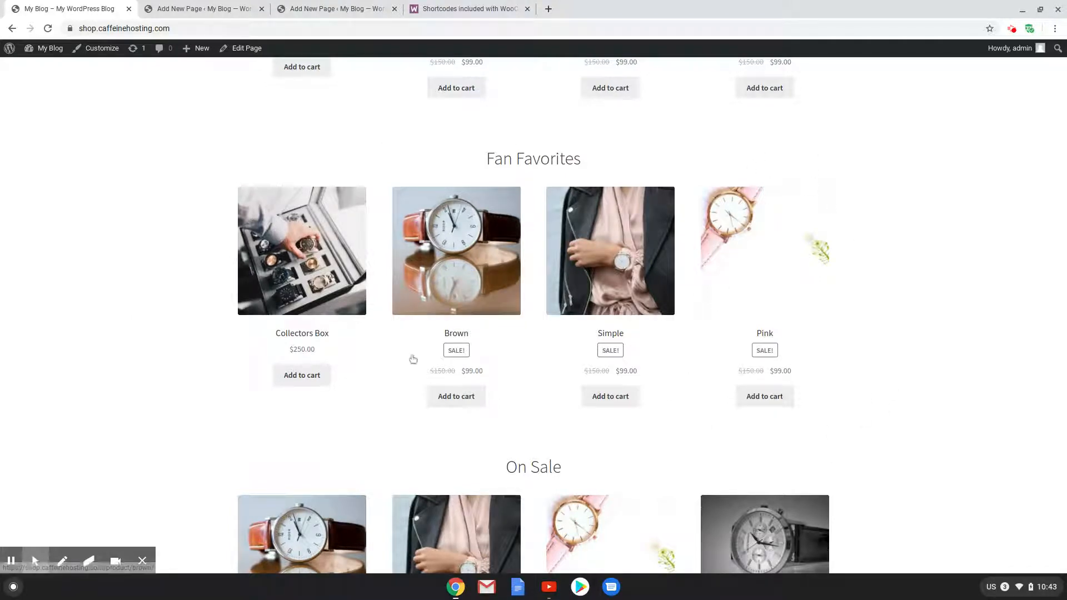
scroll(534, 311, up, 4)
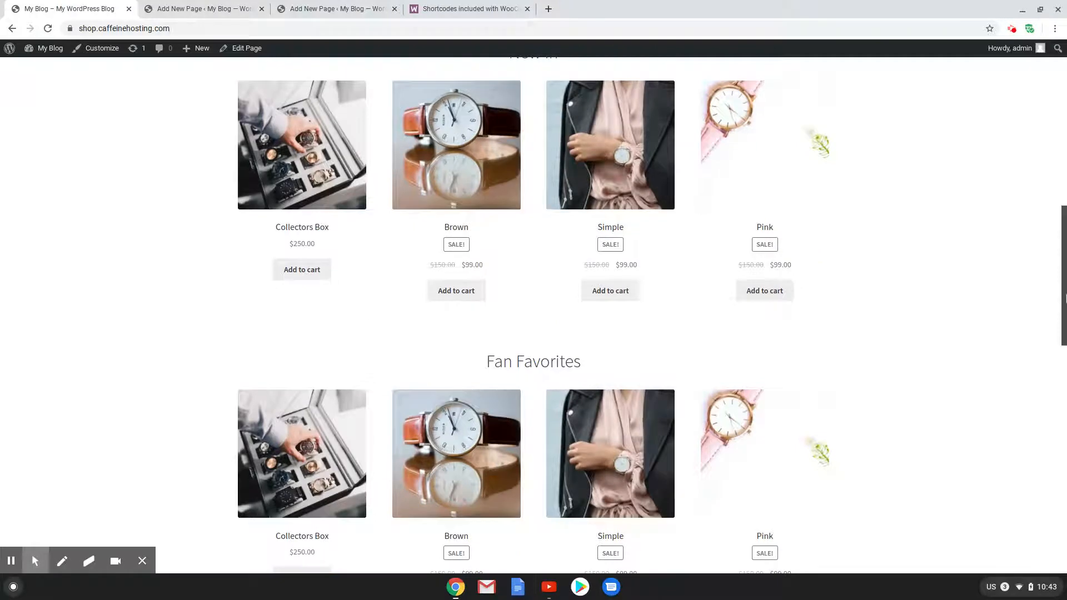
scroll(1044, 255, up, 10)
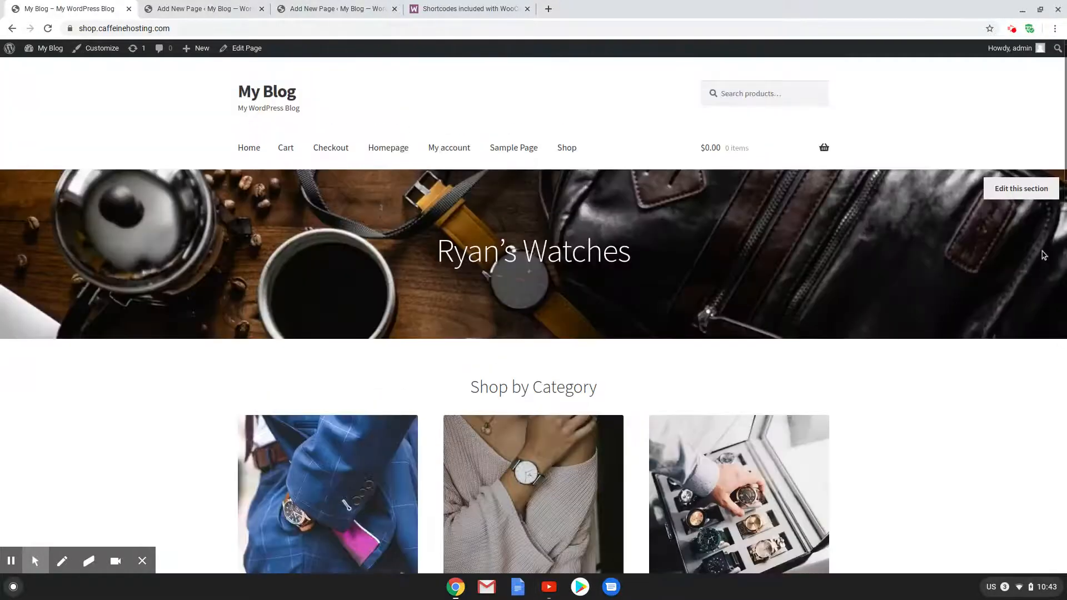
Step: Add the paragraph "Welcome to our store" beneath the title of the Ryan's Watches page in the editor
click(225, 6)
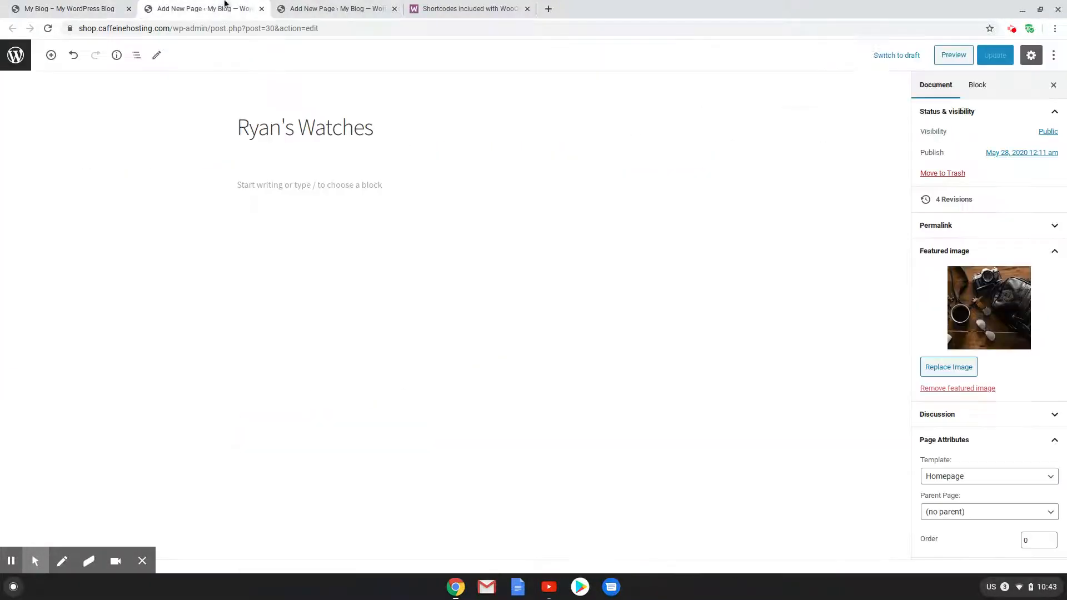
click(346, 184)
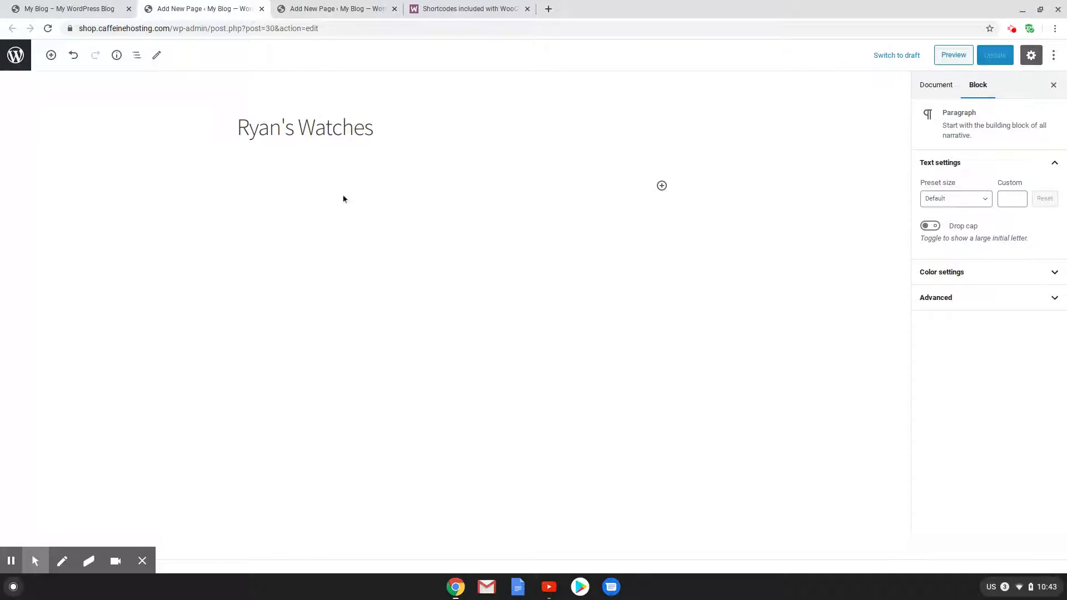
click(46, 2)
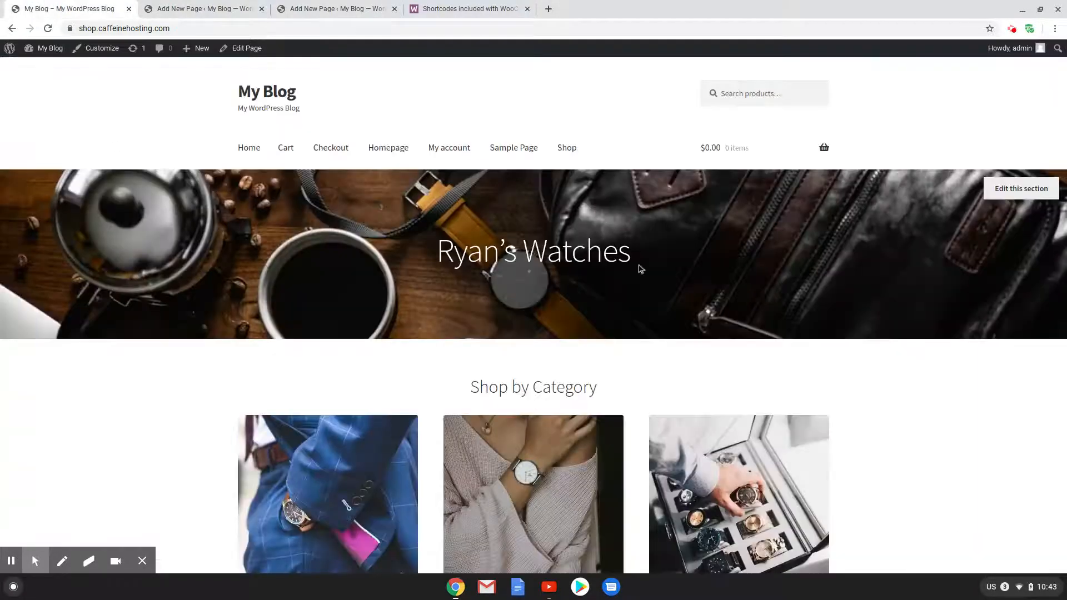
click(208, 7)
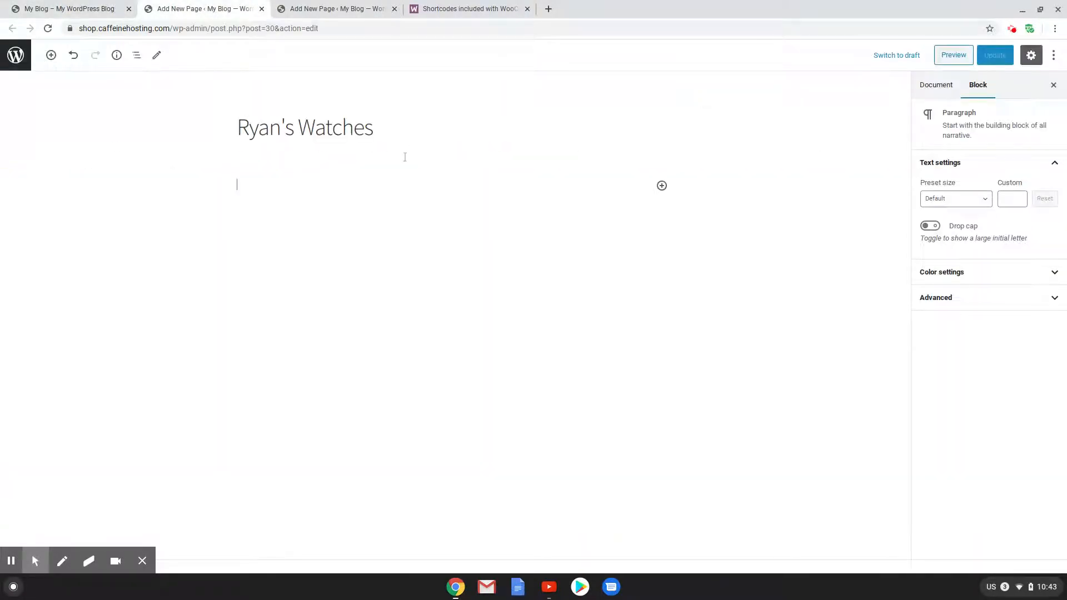
text(WEl)
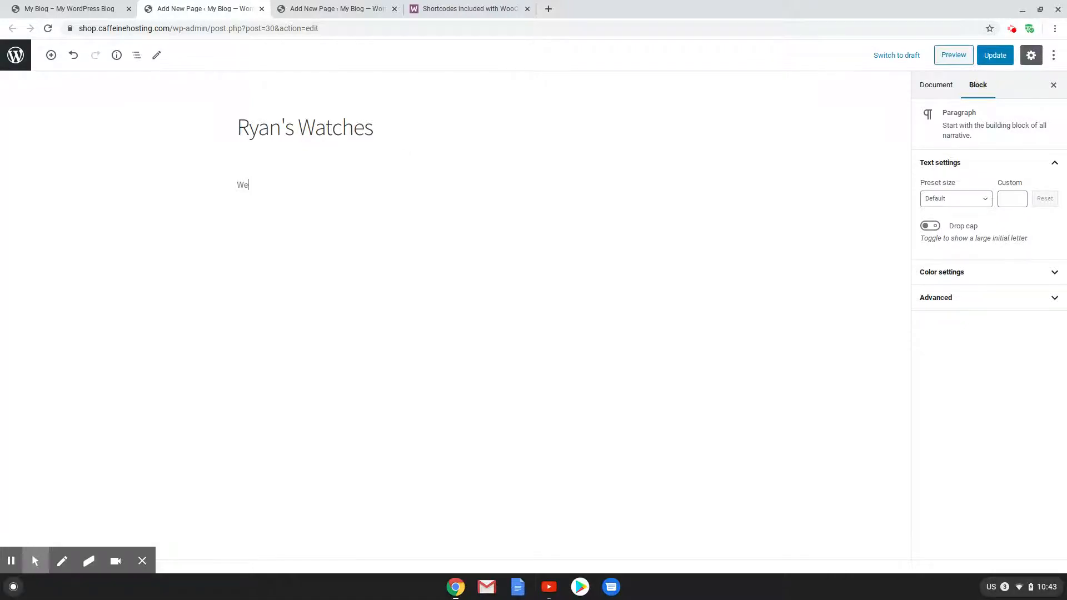
text(lcome to our store)
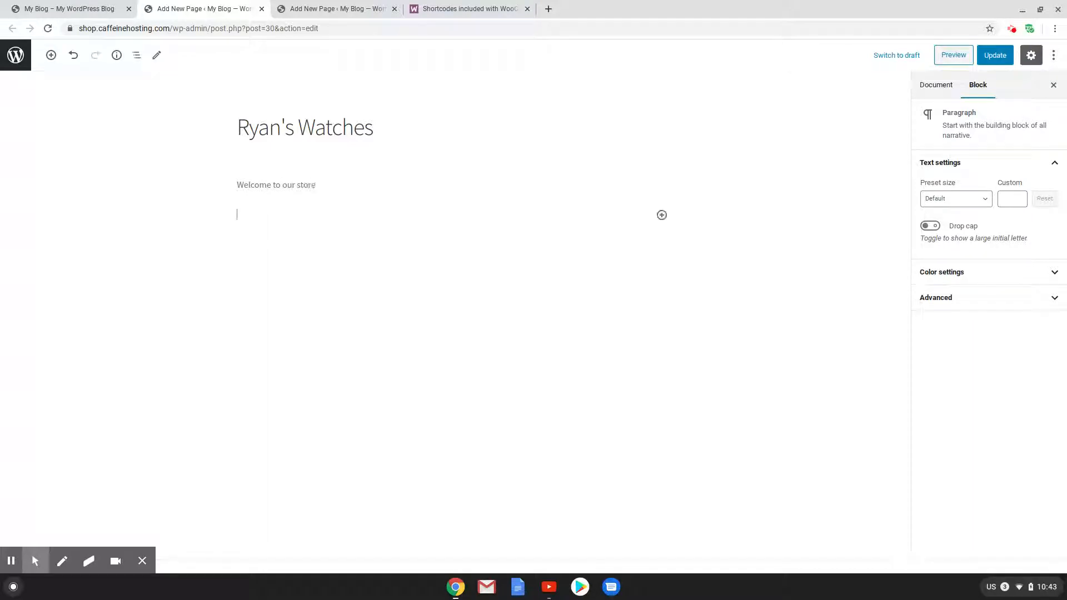
Step: Insert a Buttons block below the welcome paragraph and label its button "Shop Now"
click(662, 215)
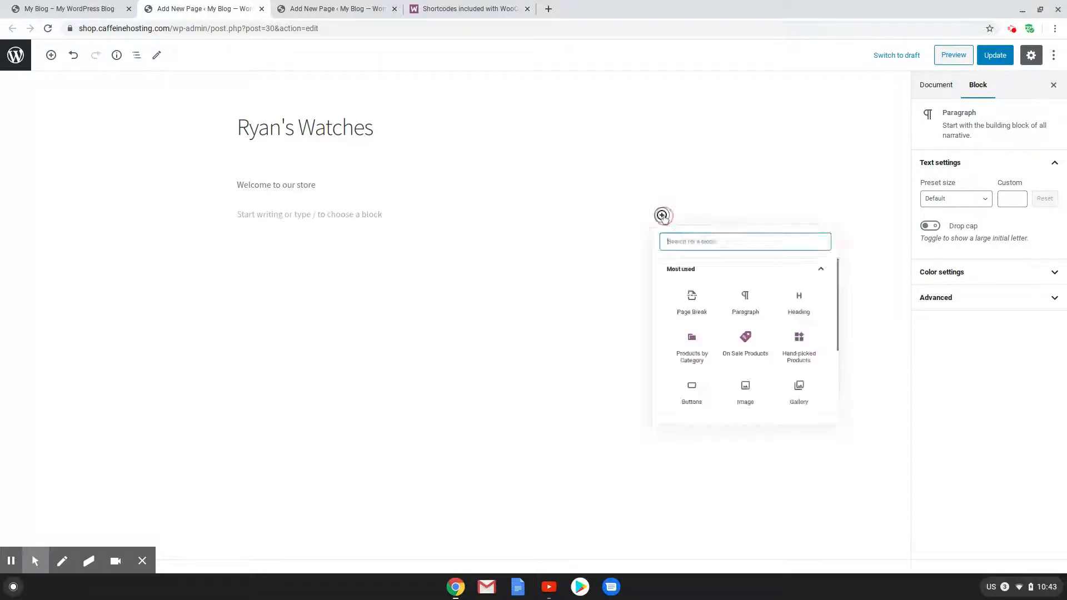
text(button)
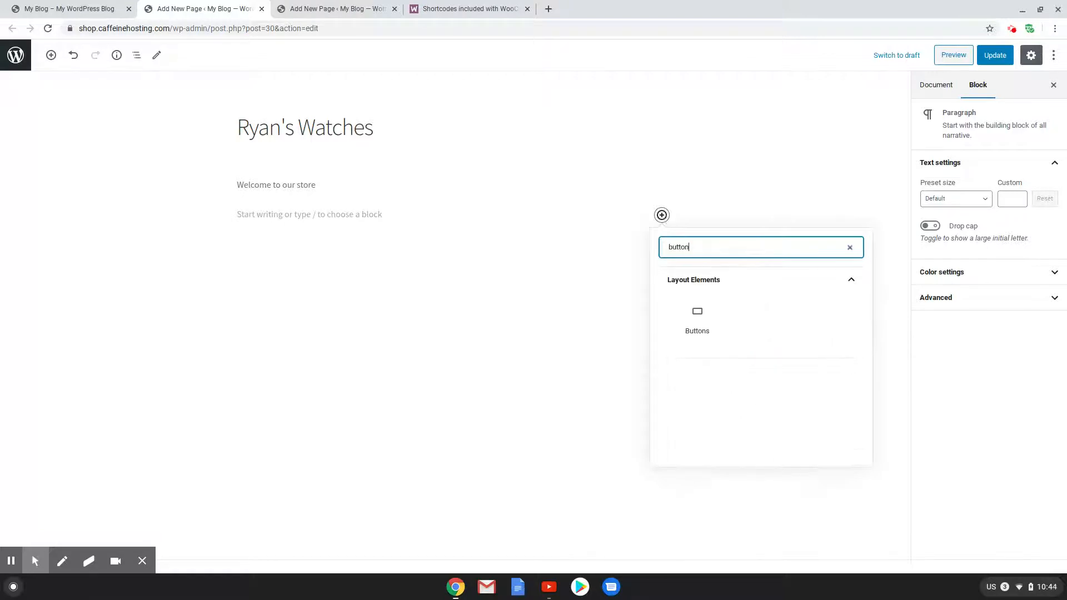
click(684, 324)
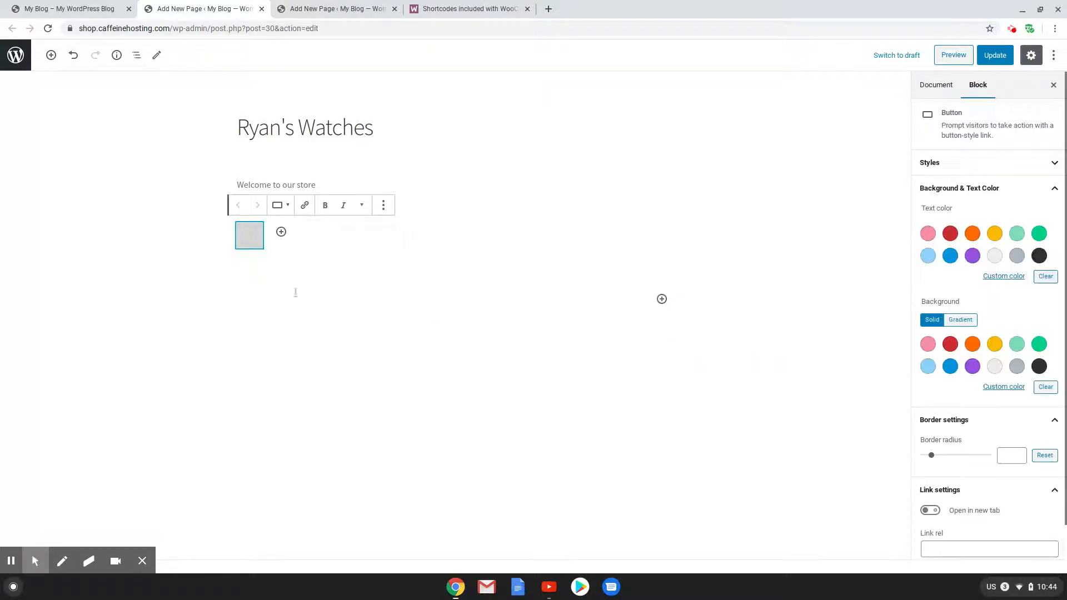
text(Shop Now)
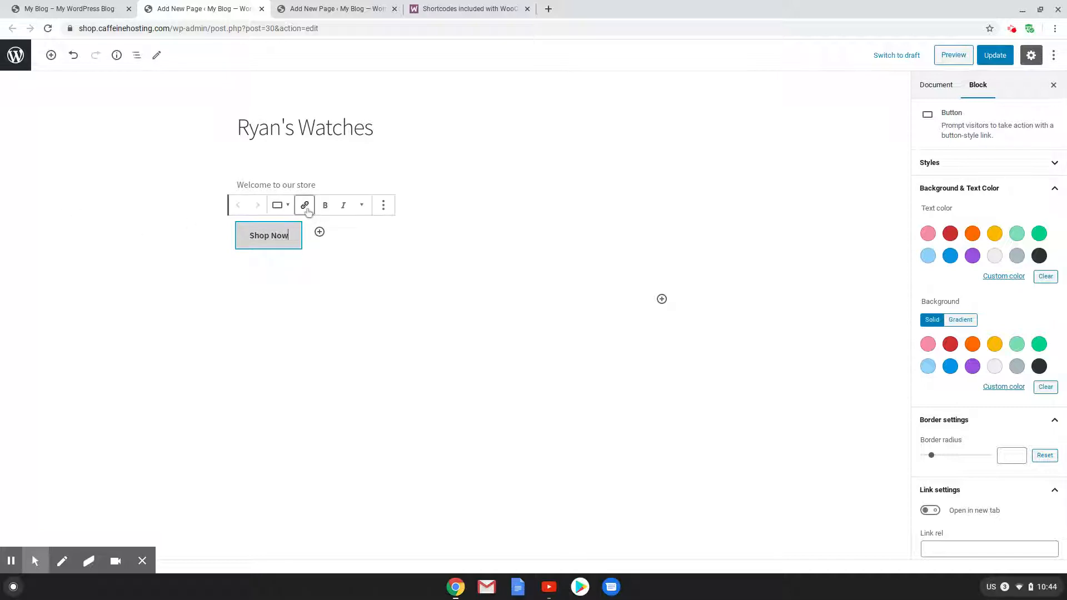
Step: Link the Shop Now button to the URL /shop and update the page
click(305, 205)
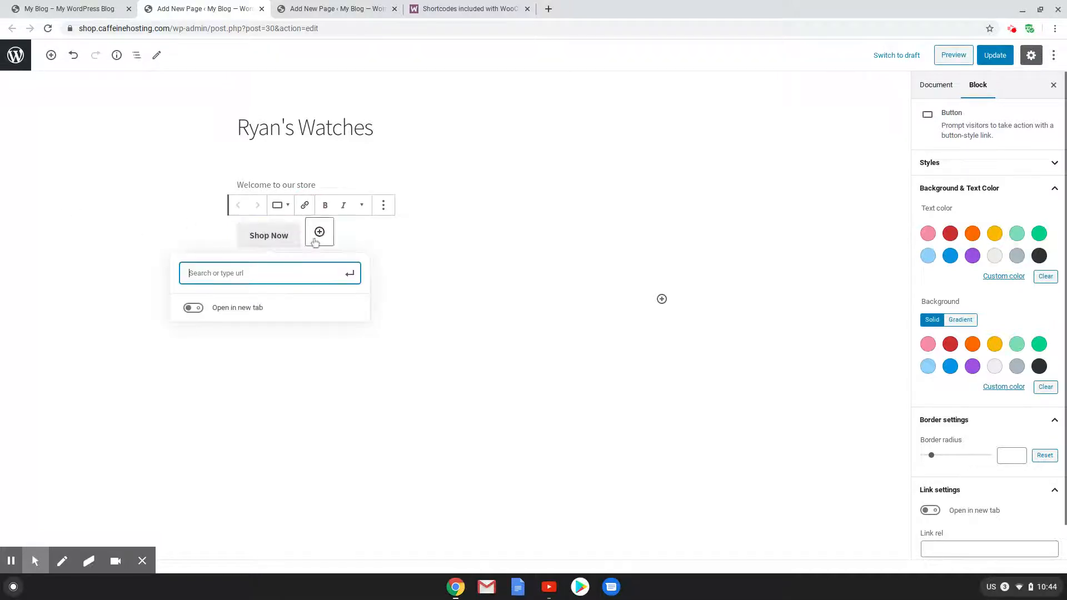
text(/)
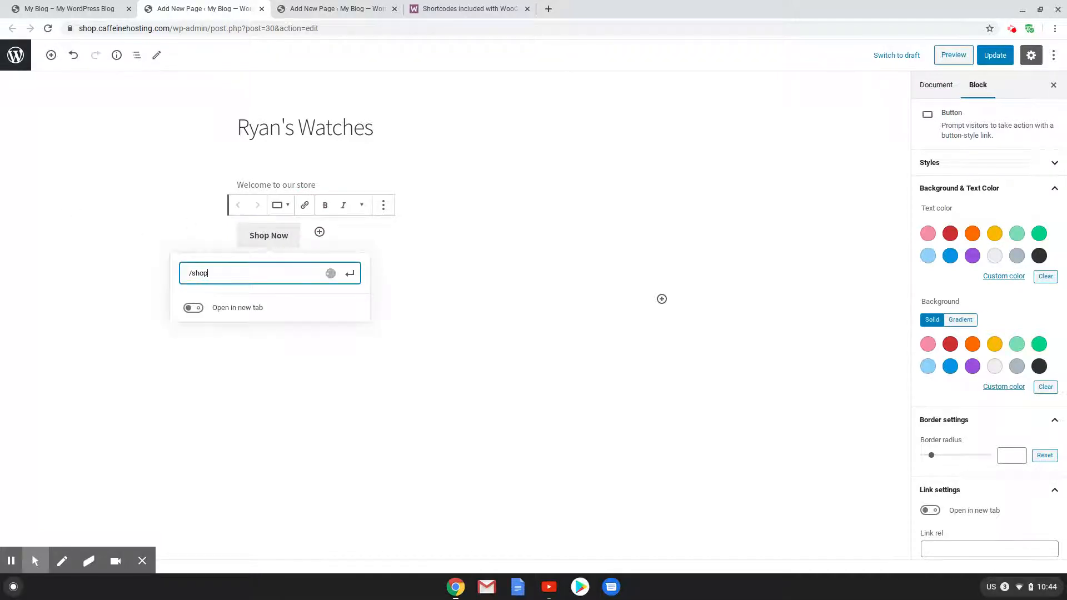
text(shop)
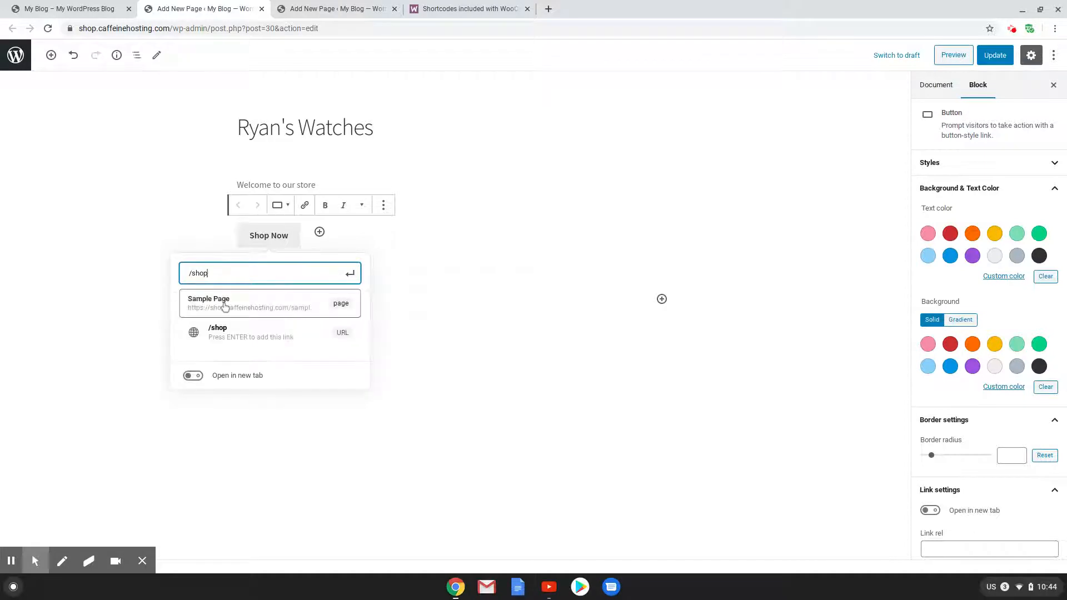
click(195, 331)
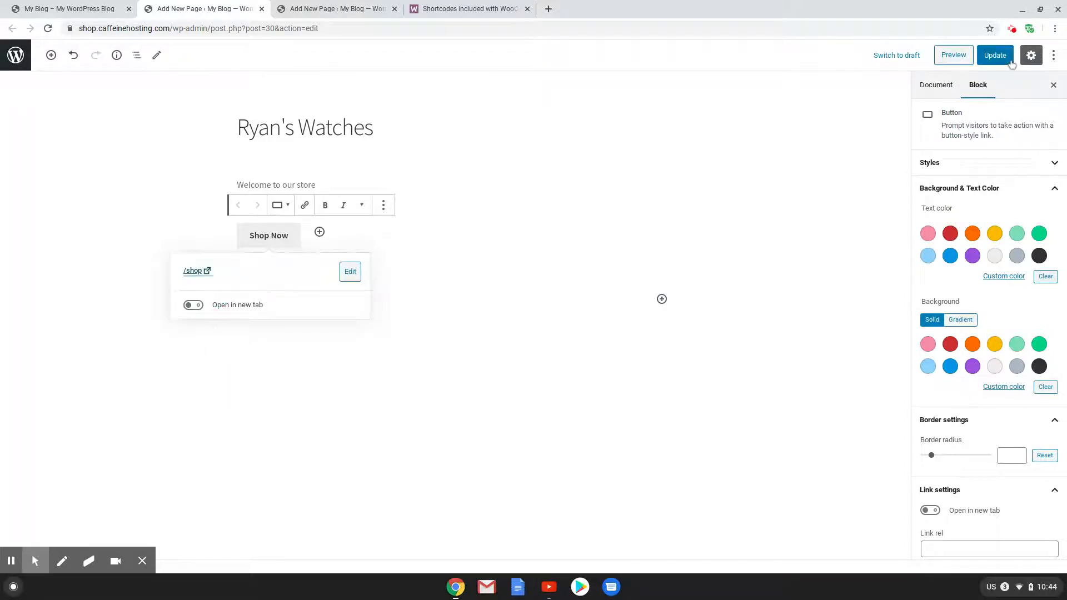
click(995, 55)
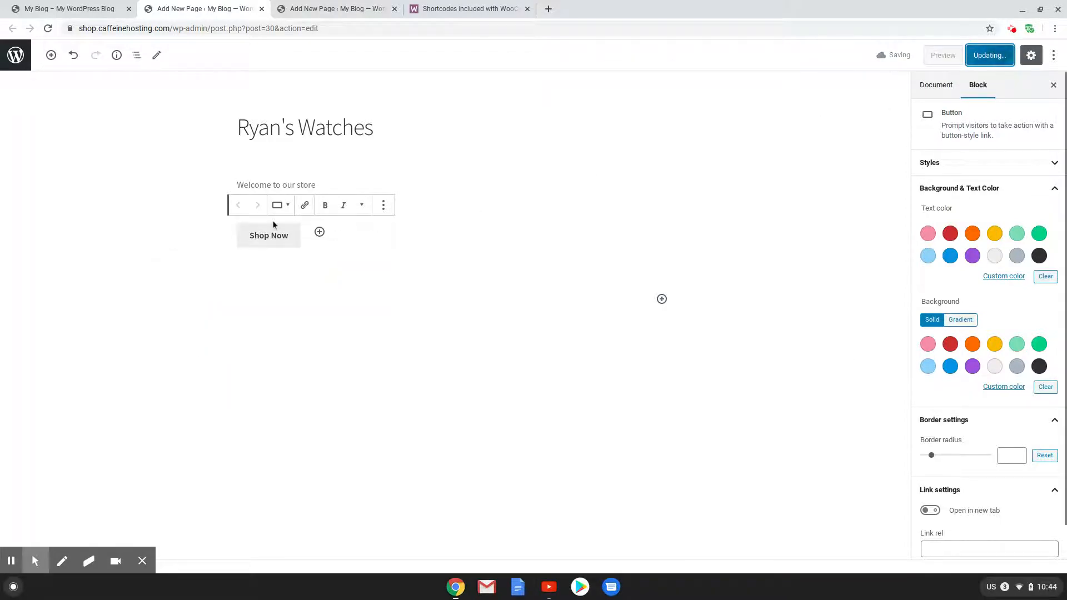
Step: Reload the live homepage and compare its banner text and button with the page content in the editor
click(33, 9)
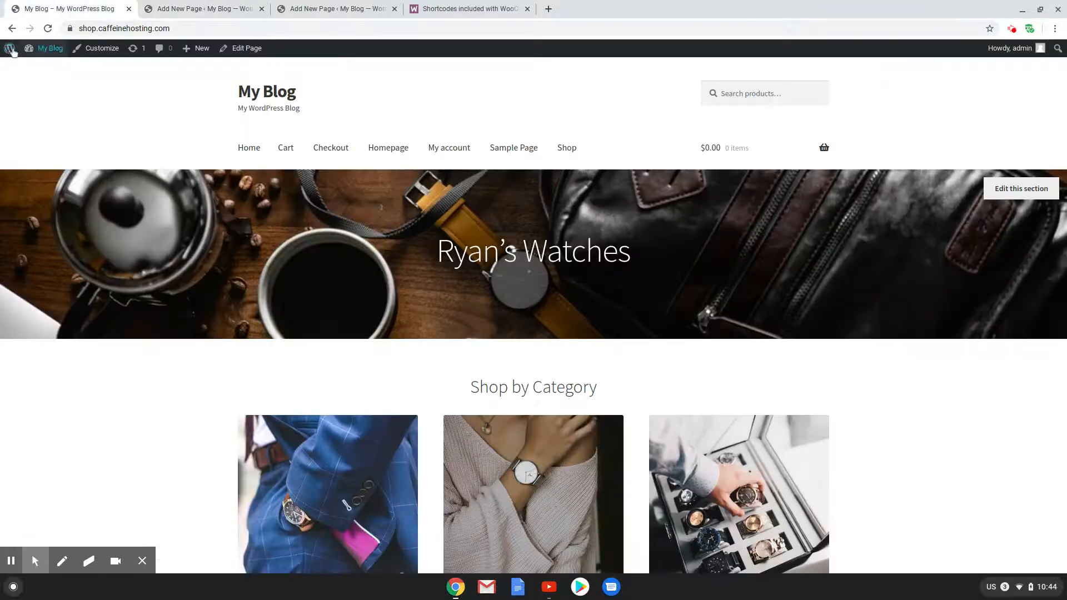
click(48, 28)
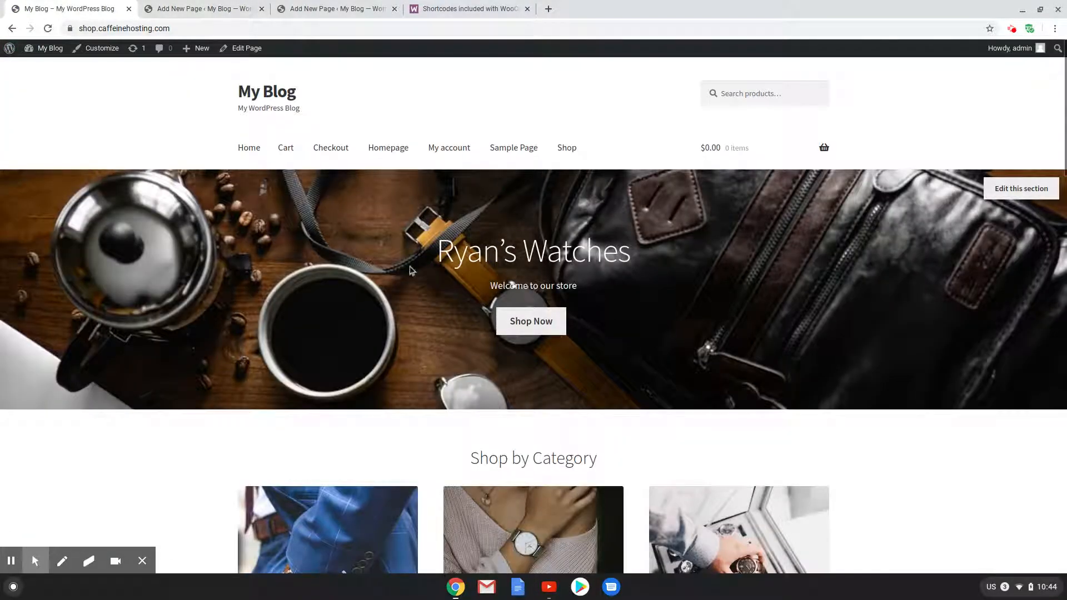
click(167, 9)
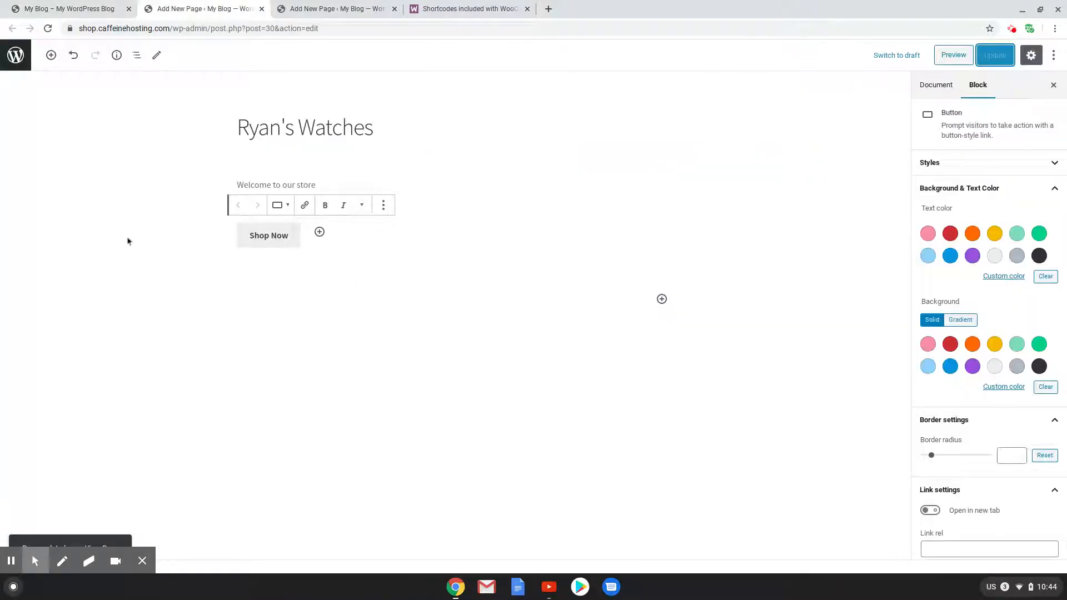
click(49, 3)
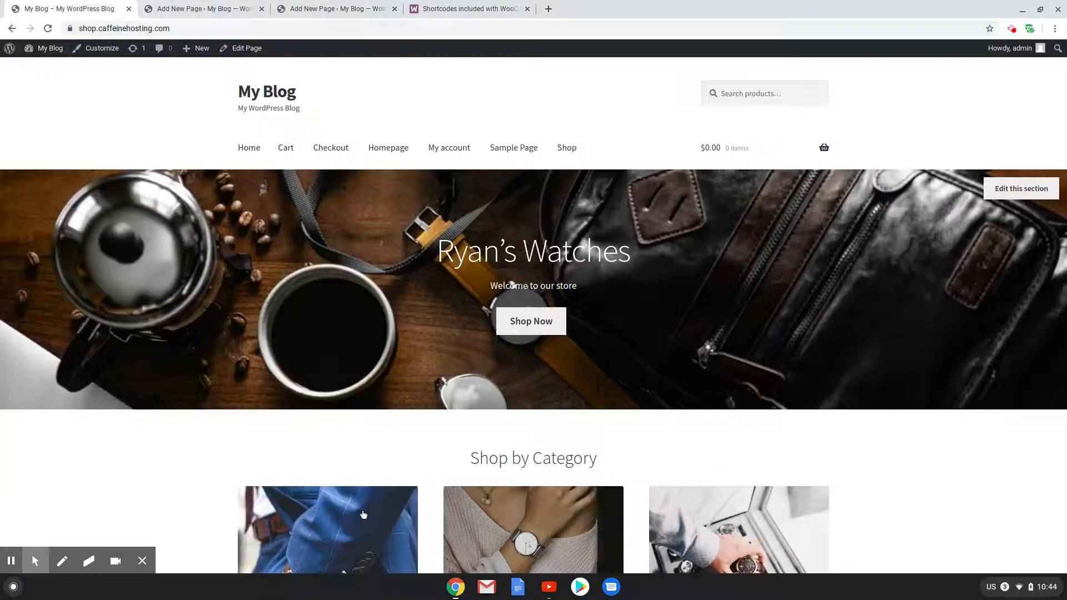
click(170, 4)
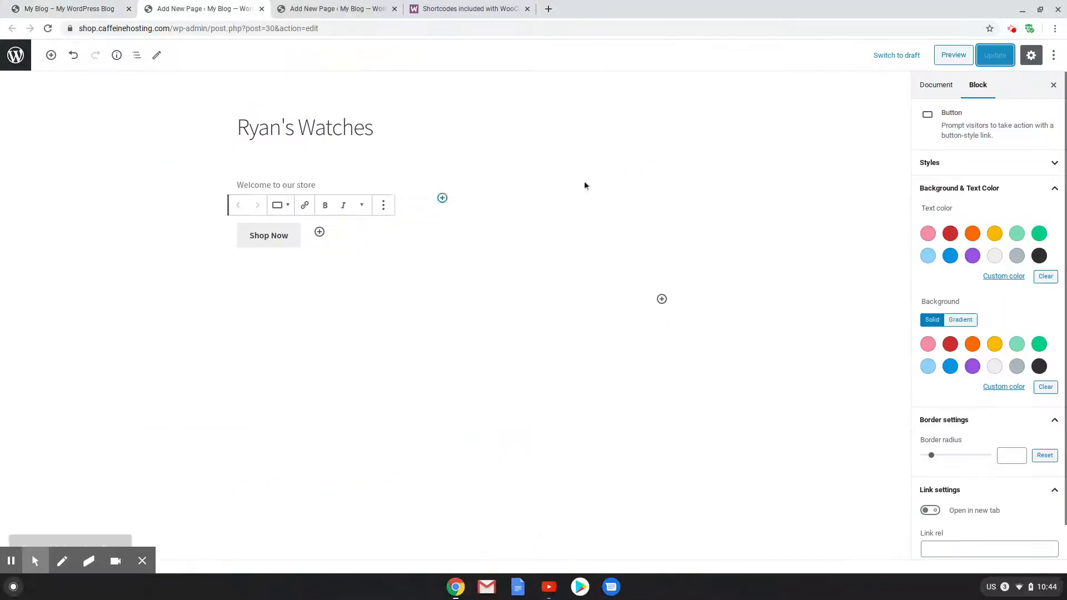
click(49, 8)
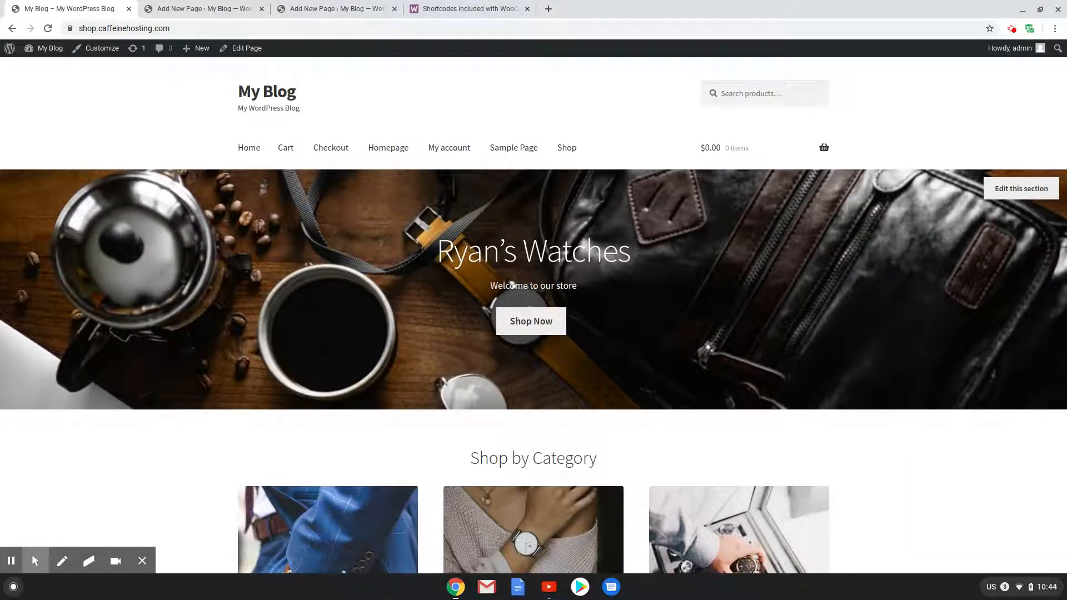
Step: Customize the site's typography by setting both the hero heading color and the hero text color to black (#000000)
click(96, 49)
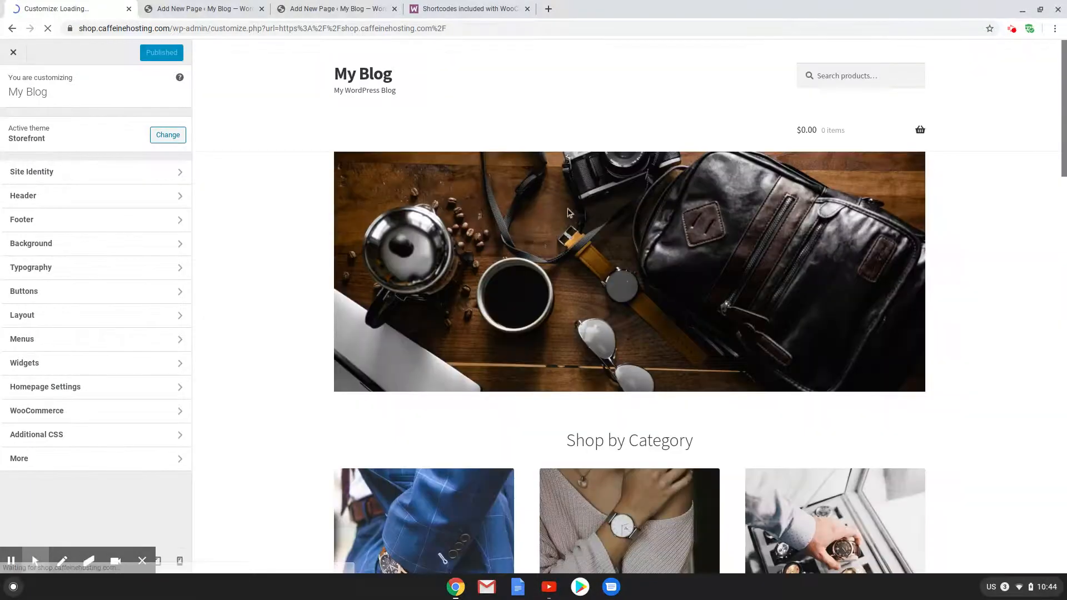
click(58, 273)
click(44, 264)
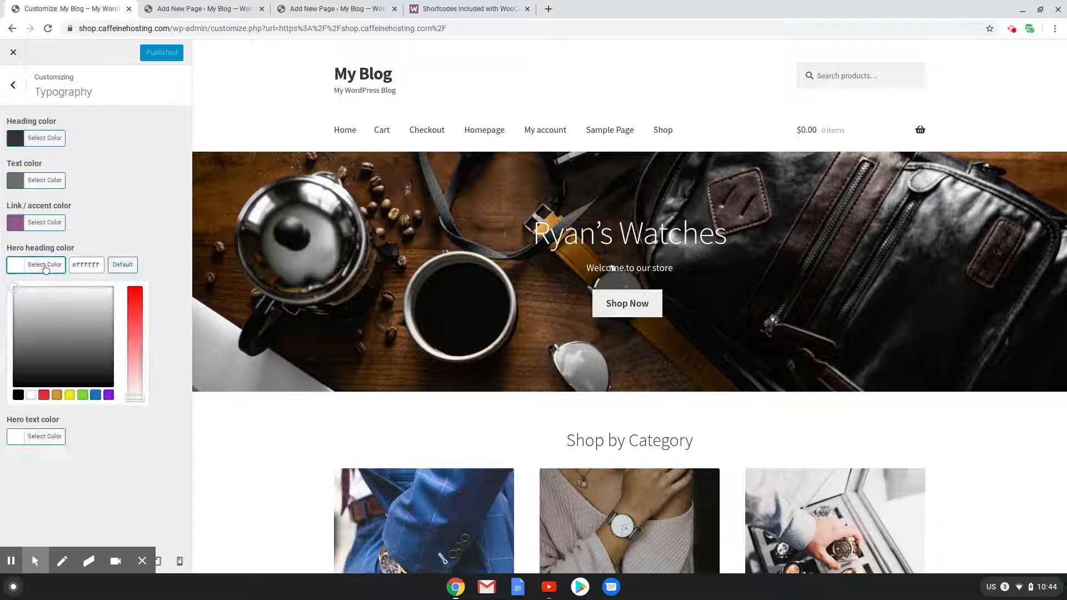
click(19, 395)
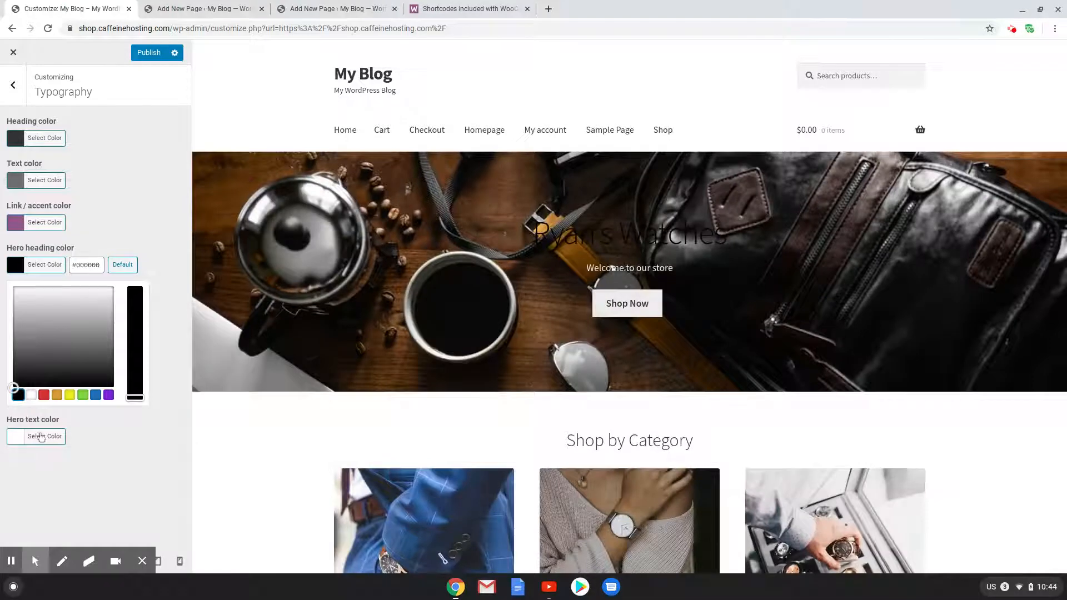
click(40, 438)
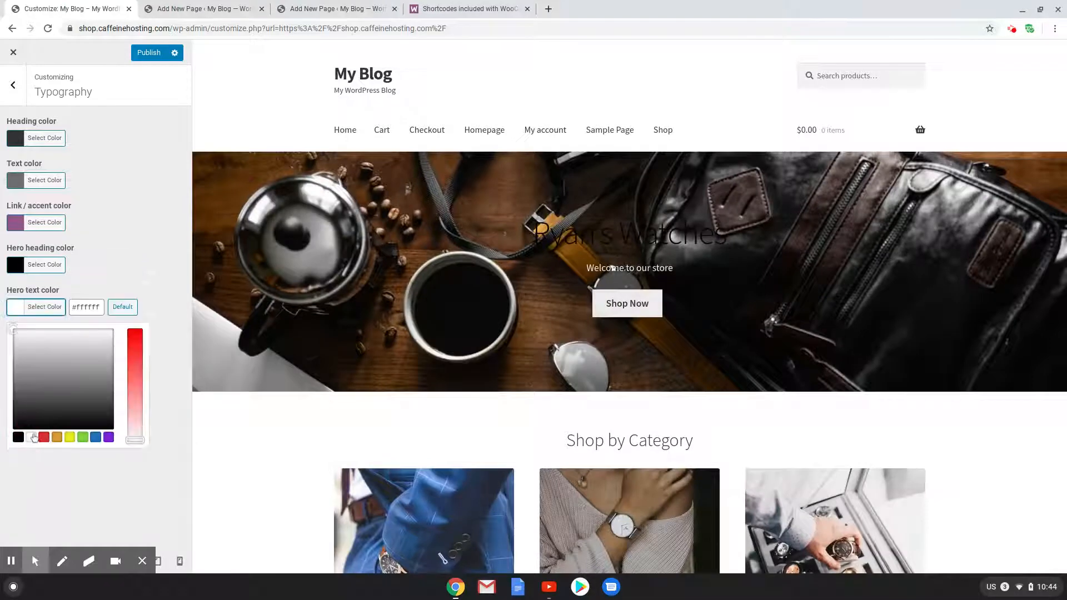
click(19, 438)
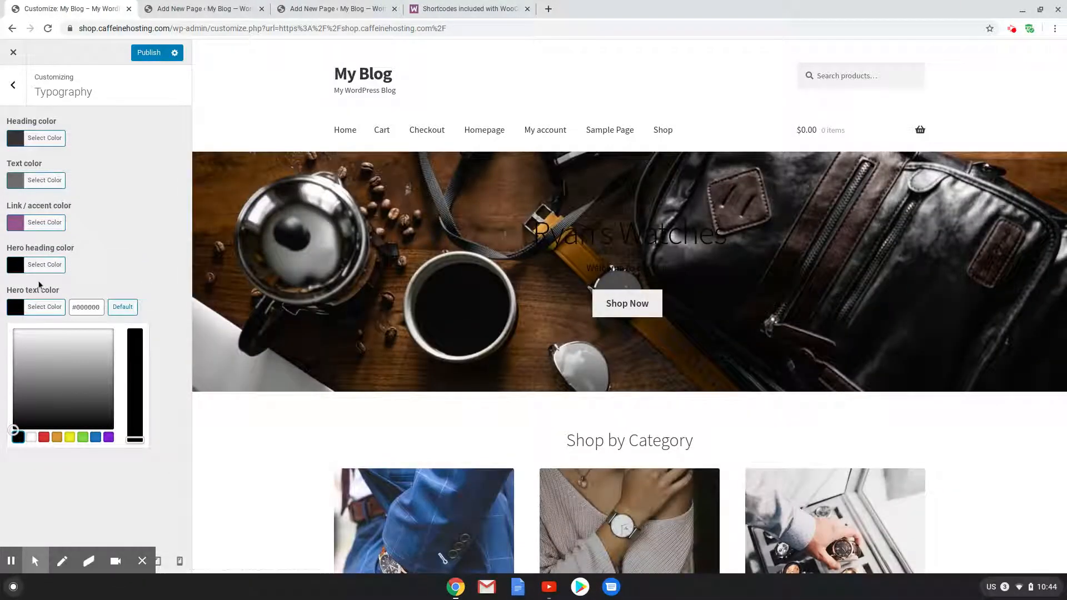
Step: Set both the hero heading color and the hero text color to white (#ffffff)
click(34, 268)
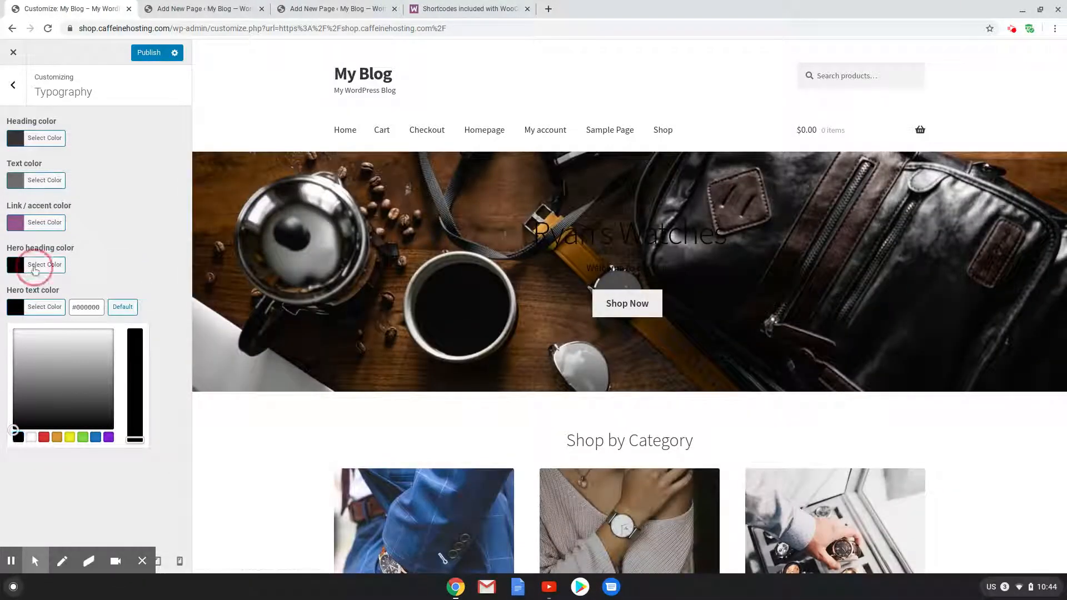
click(31, 394)
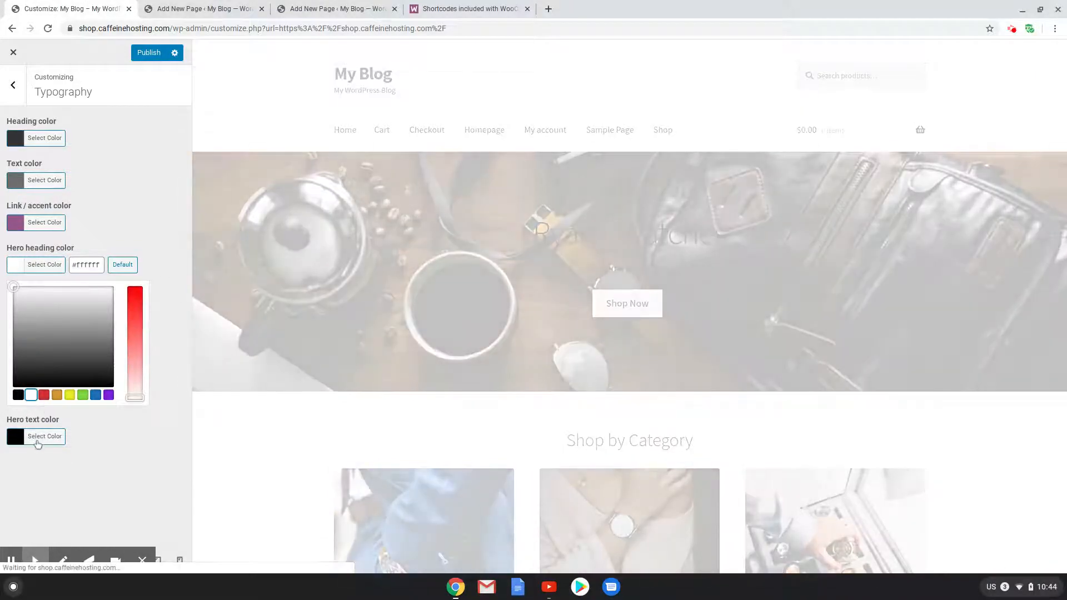
click(36, 440)
click(31, 437)
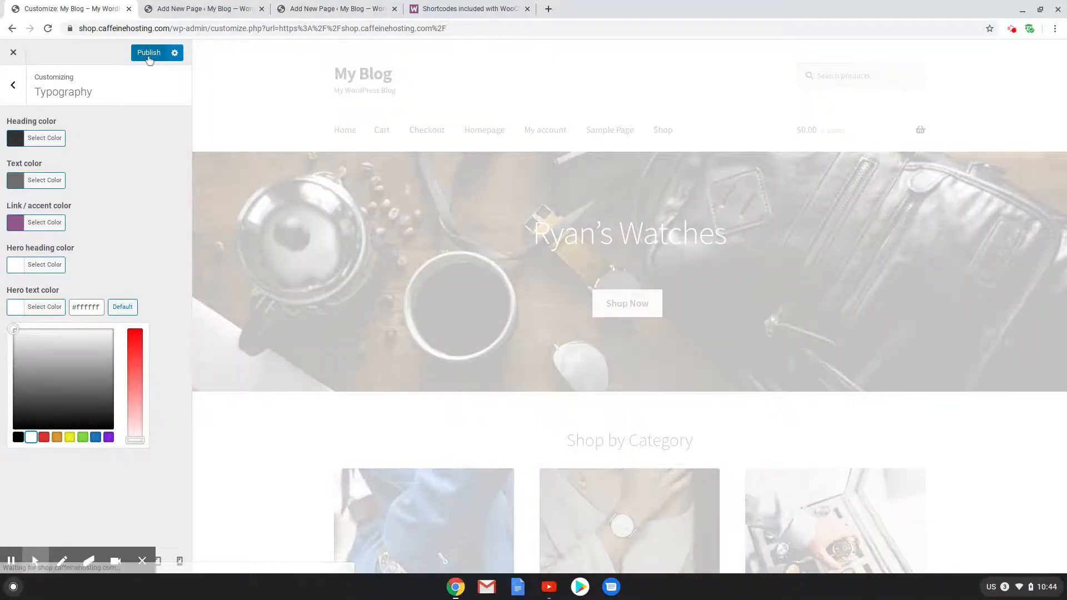
Step: Publish the typography changes, leave the customizer and review the category and product sections on the live homepage
click(147, 55)
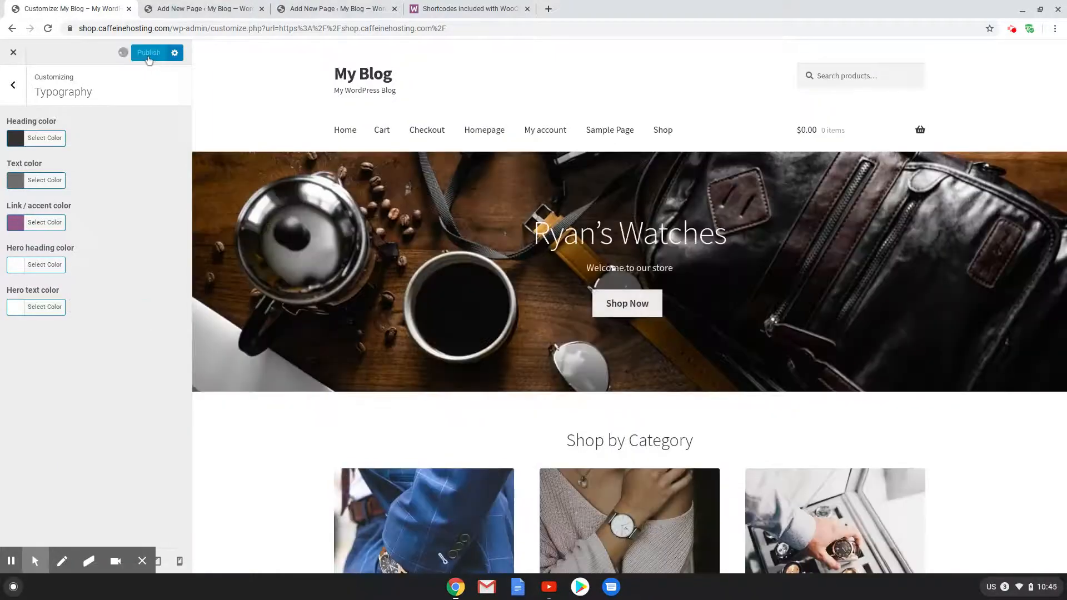
click(14, 52)
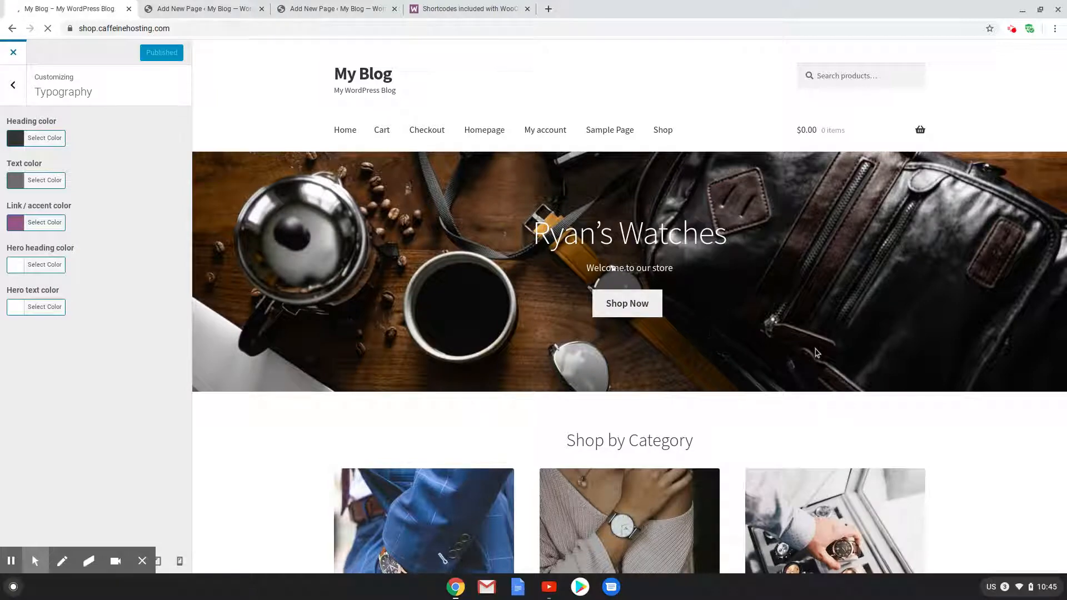
scroll(679, 451, down, 3)
scroll(679, 450, down, 13)
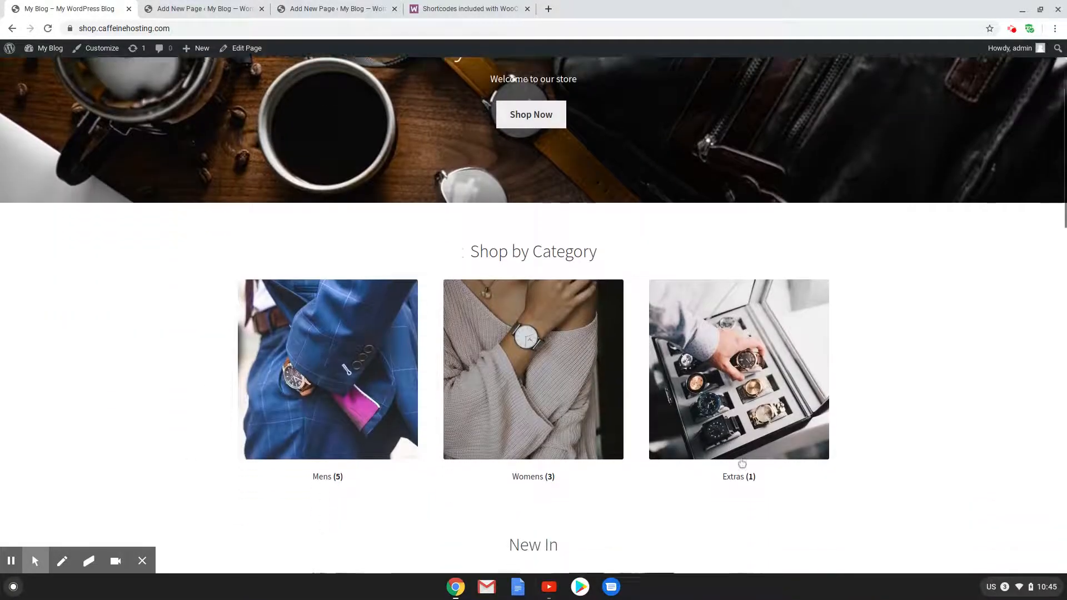
scroll(252, 278, down, 3)
scroll(417, 298, up, 19)
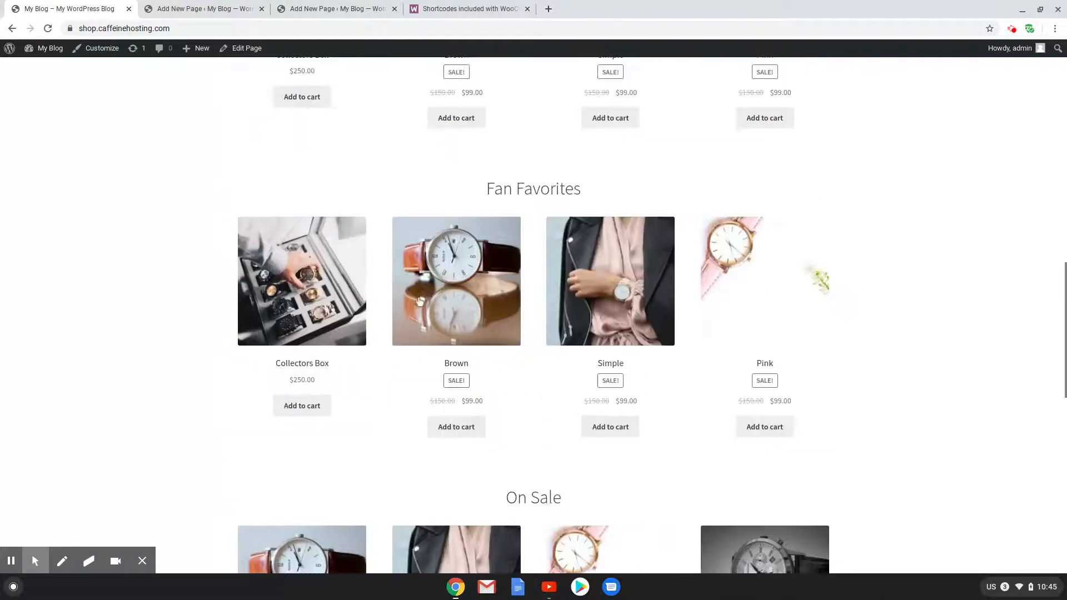
Step: Go to the dashboard's page for adding plugins and search for "homepage control"
mouse_move(47, 48)
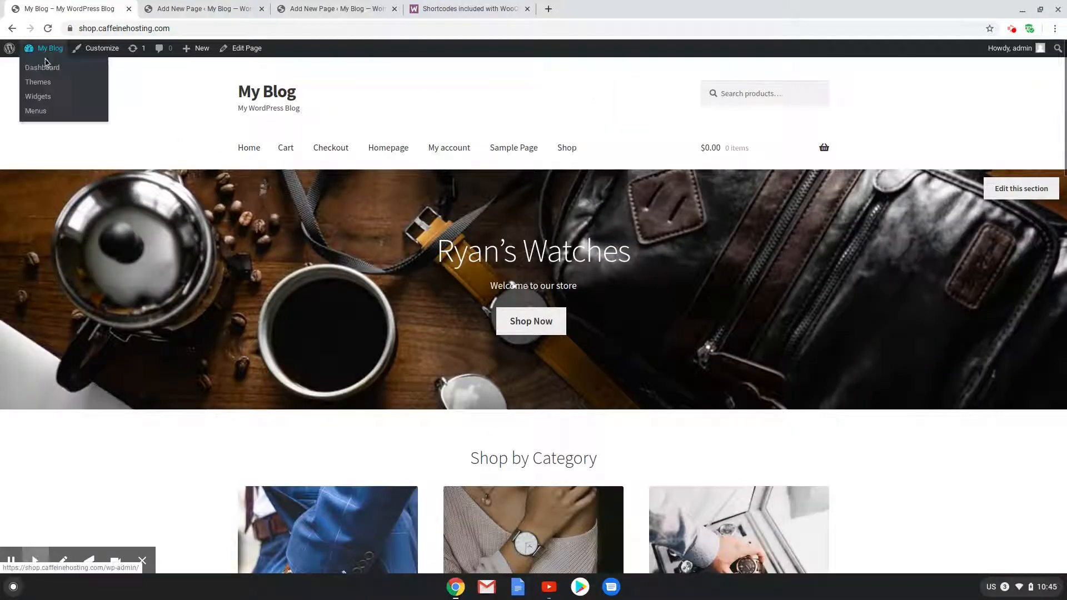
click(51, 71)
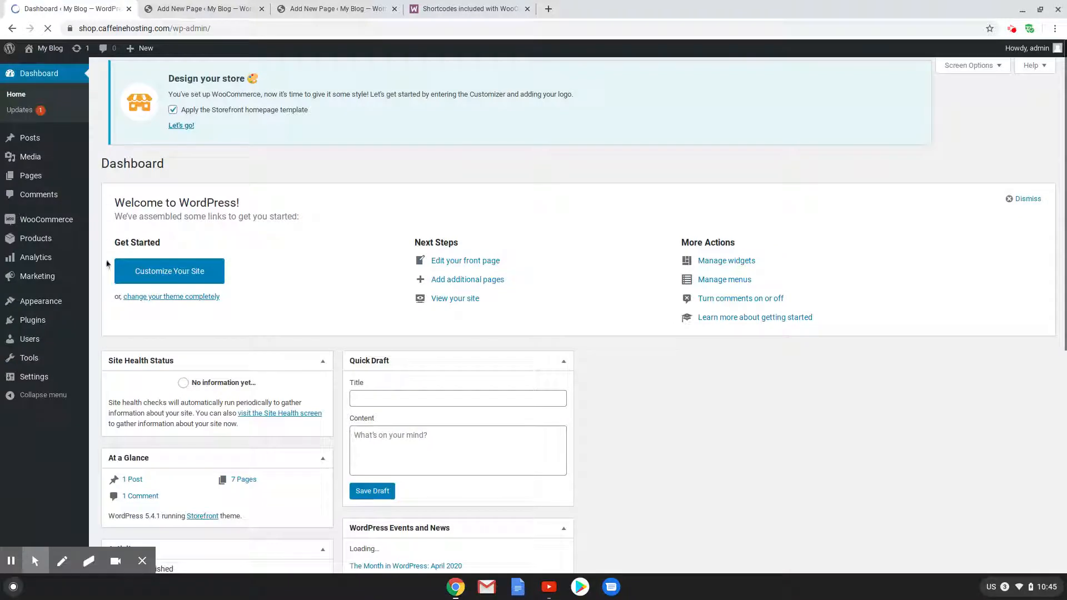
mouse_move(48, 326)
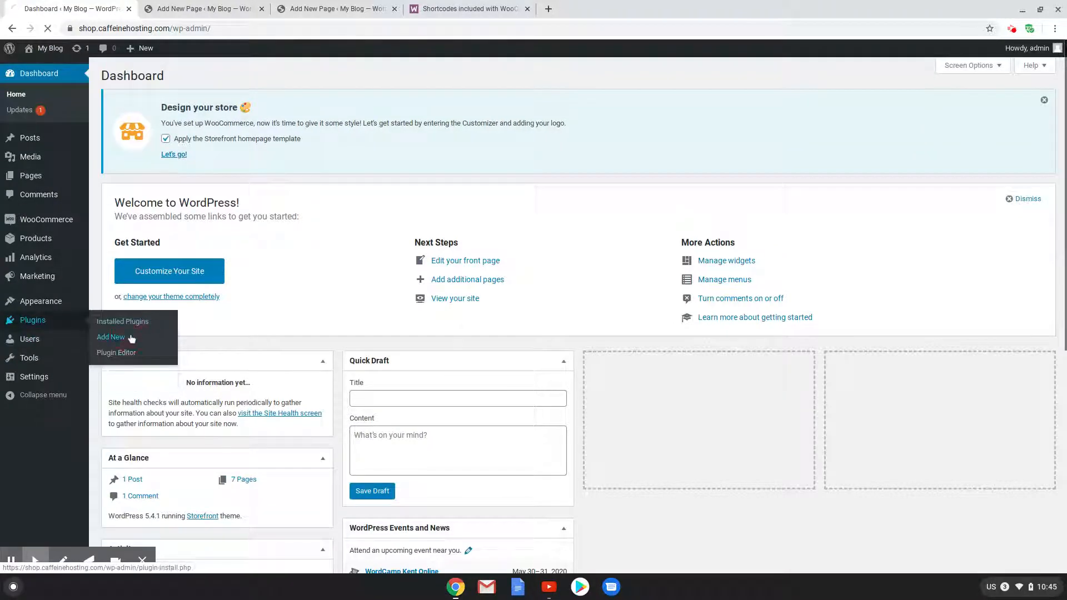
click(132, 337)
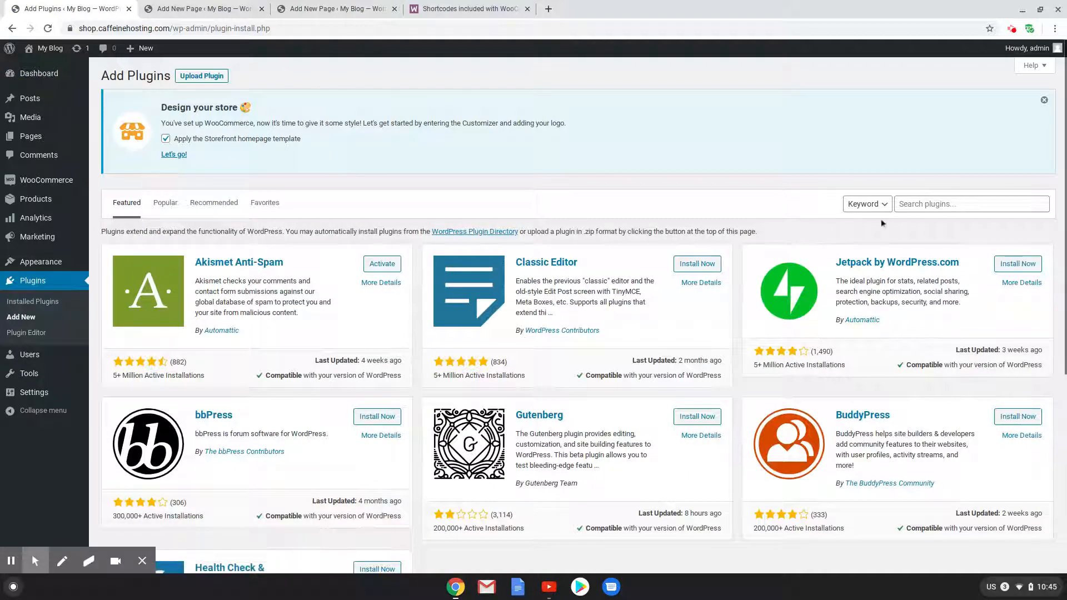
click(929, 205)
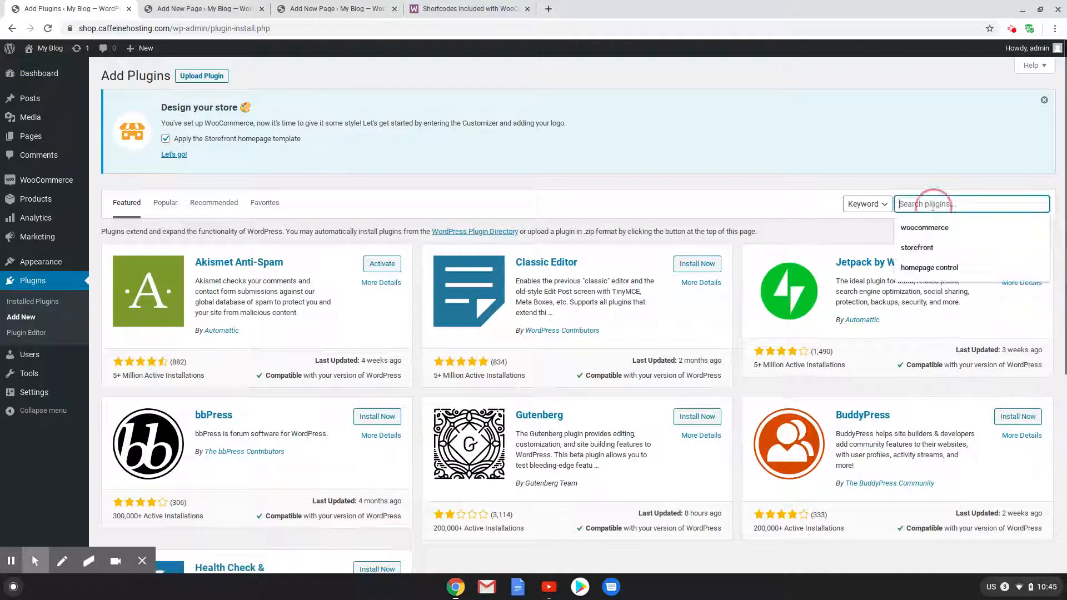
click(945, 268)
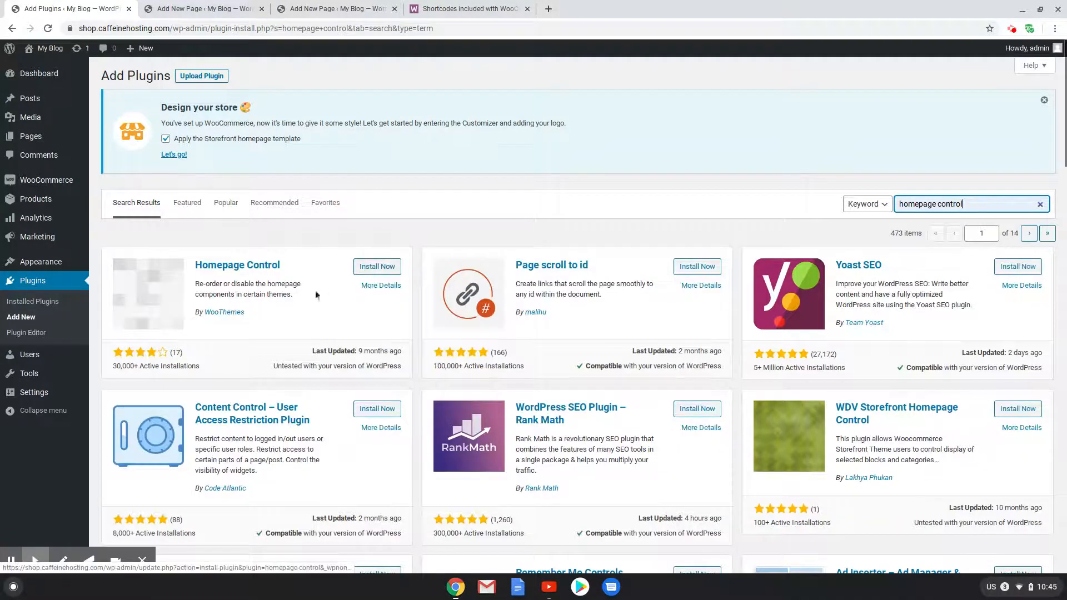
Step: Install and activate the Homepage Control plugin by WooThemes
drag(268, 321, 378, 267)
click(383, 266)
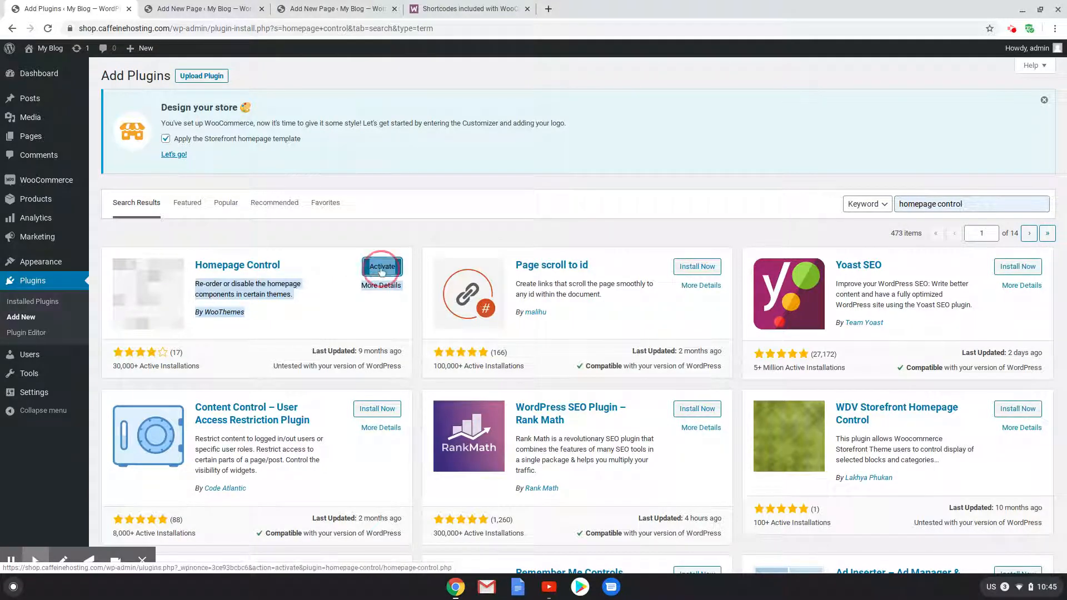
click(383, 266)
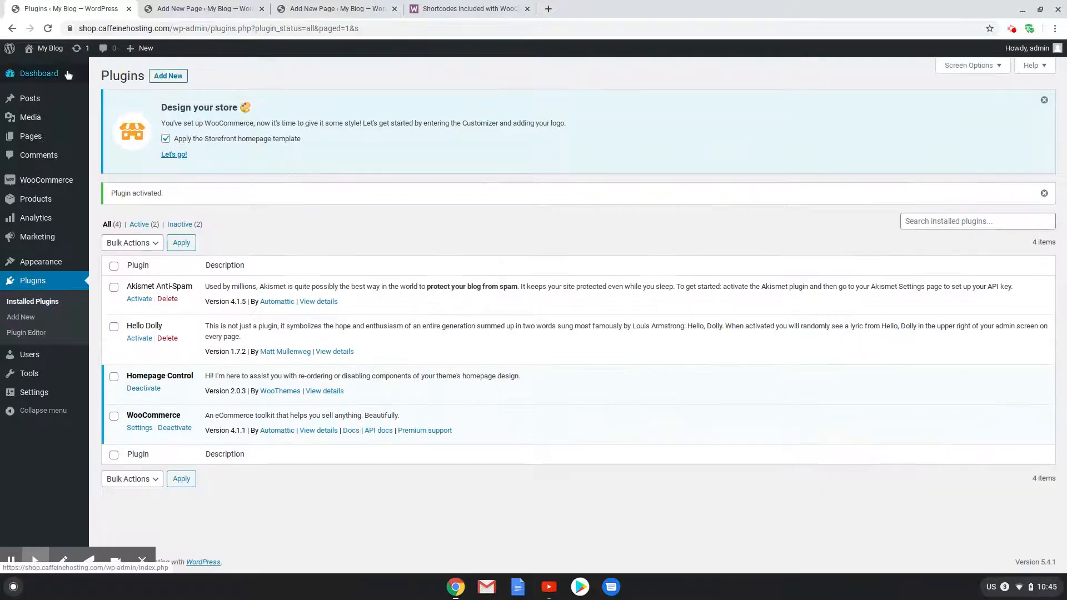
Step: Visit the live site and open the Homepage Control settings in its customizer
mouse_move(46, 47)
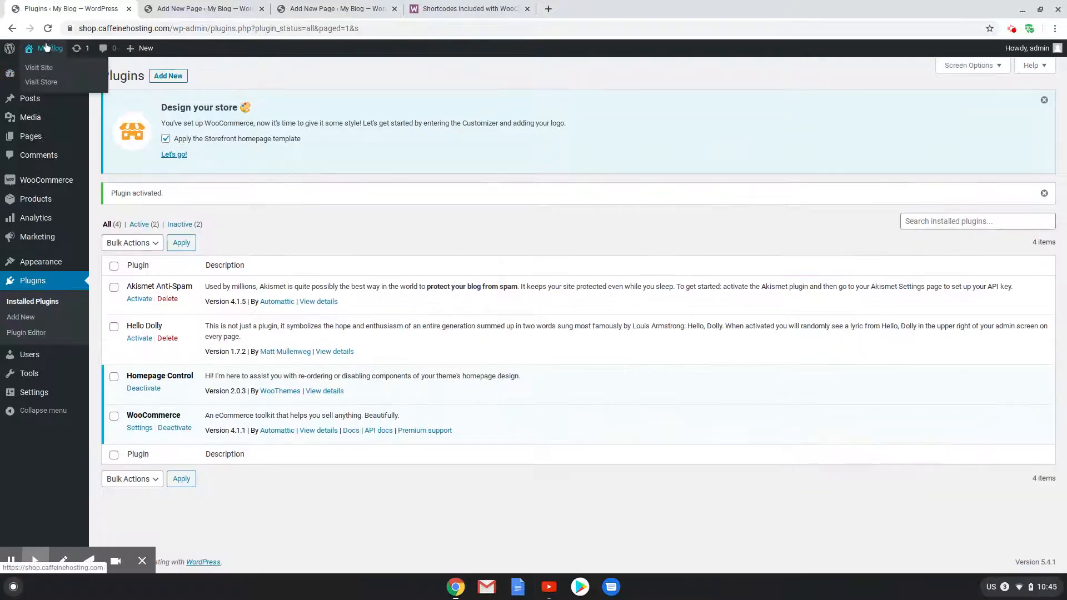
click(46, 68)
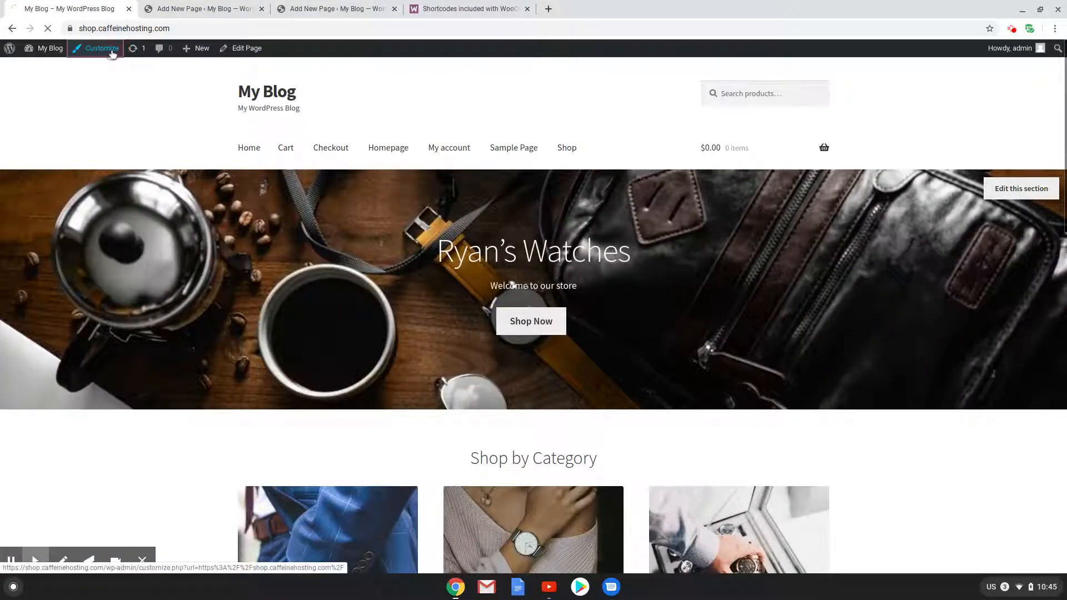
click(112, 53)
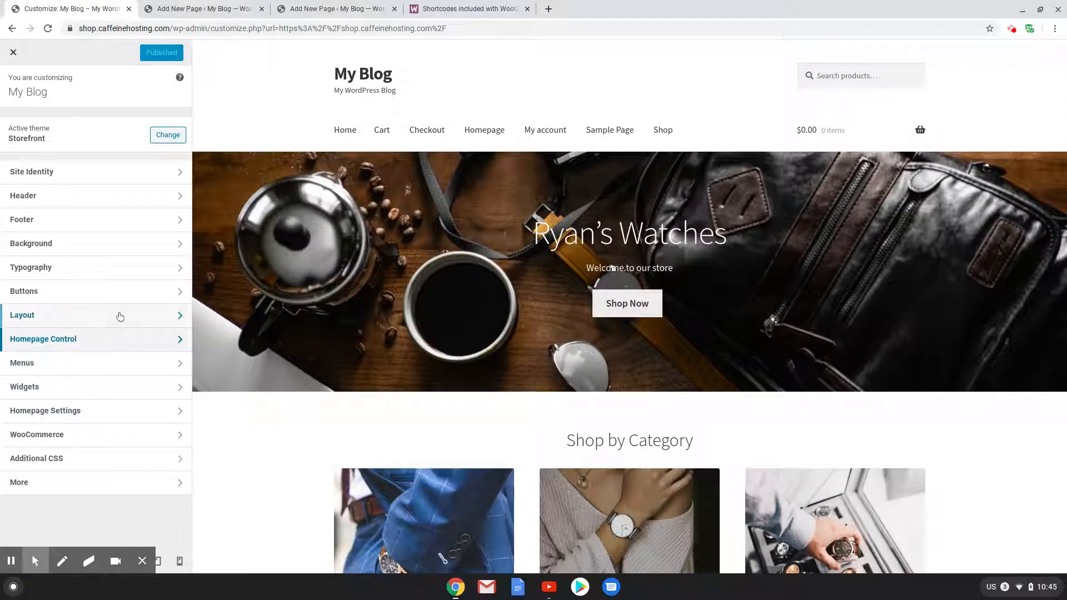
click(73, 344)
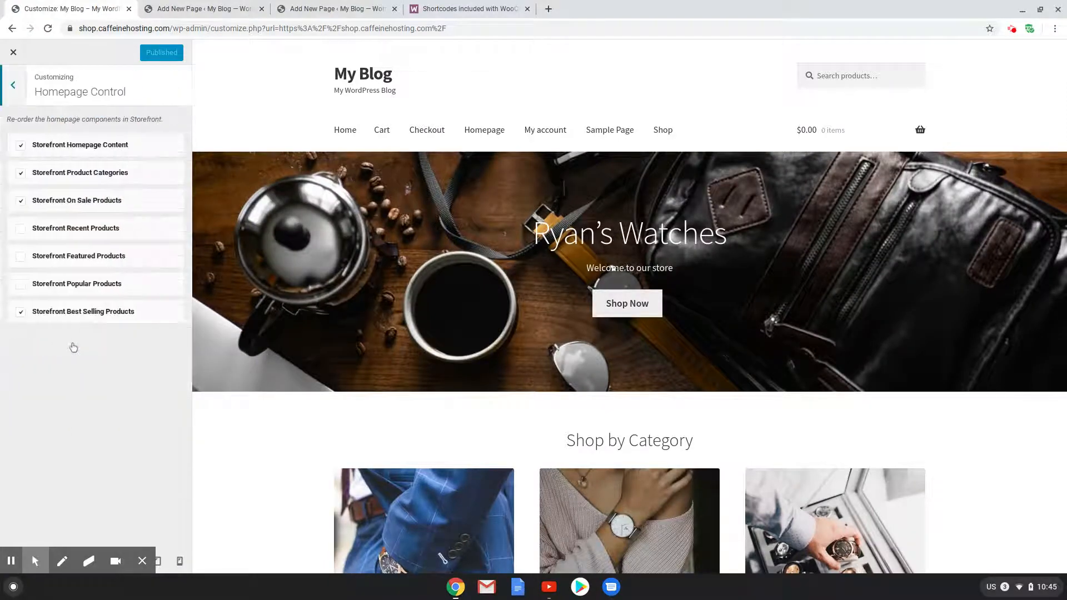
Step: Enable the Storefront Popular, Recent and Featured Products sections on the homepage
click(21, 286)
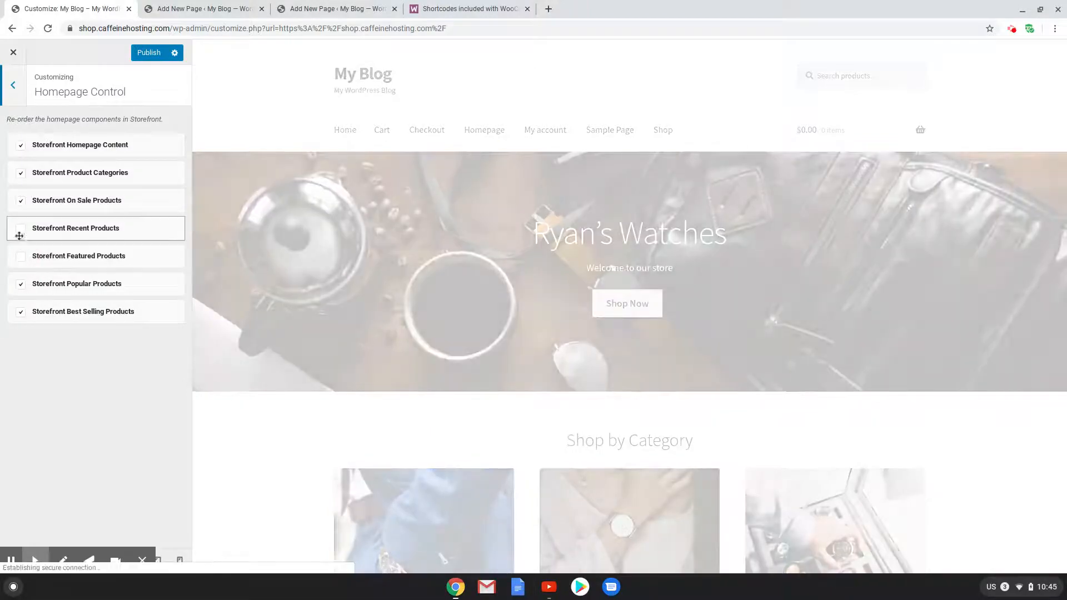
click(20, 230)
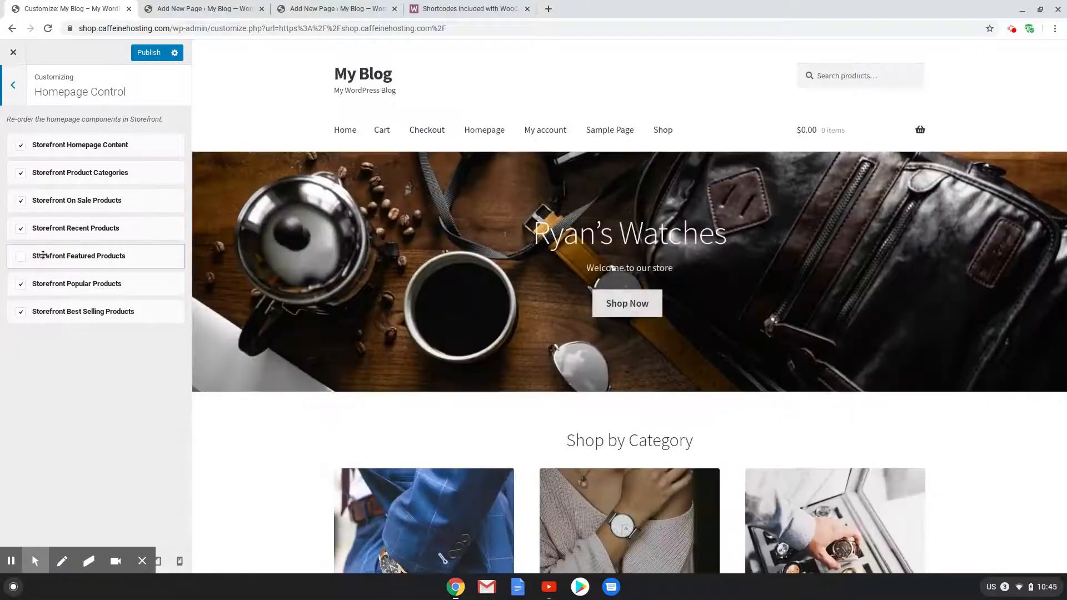
click(21, 256)
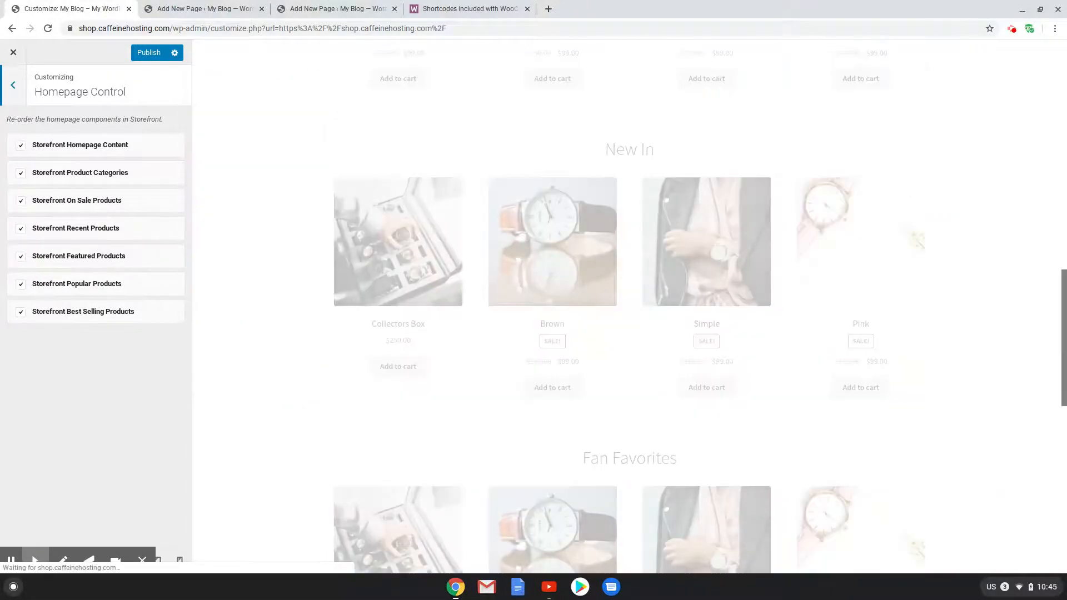
Step: Disable the Storefront Recent, Featured and Popular Products sections again
click(20, 233)
click(20, 257)
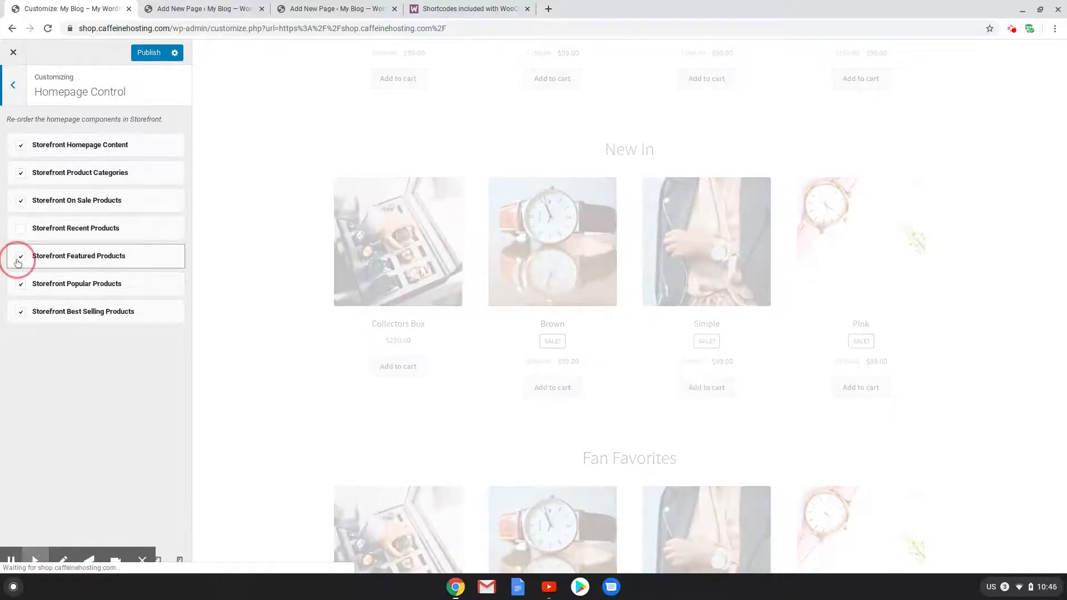
click(23, 313)
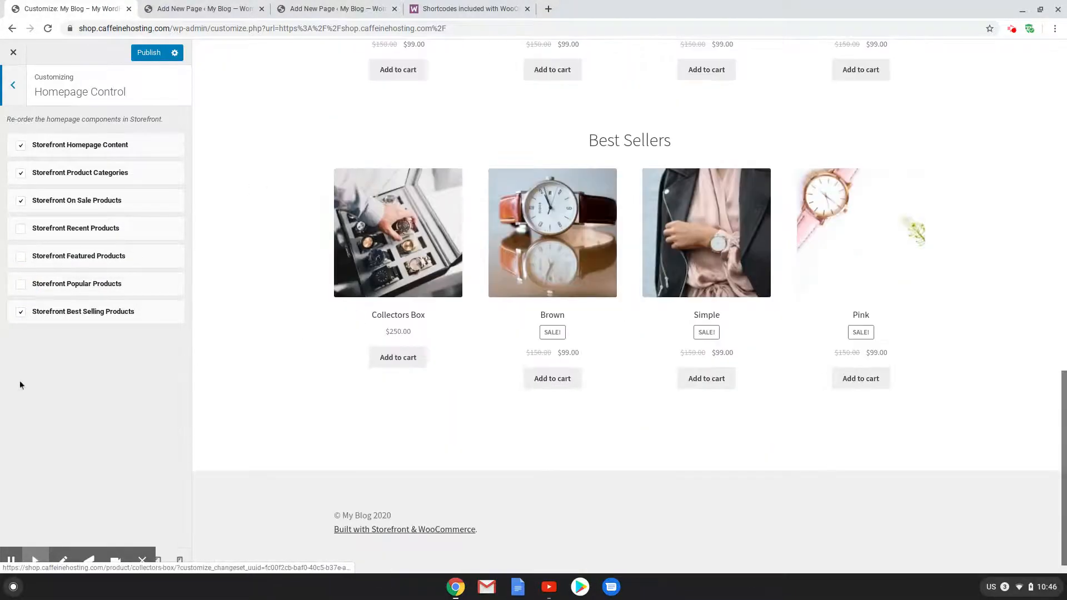
Step: Move Storefront Best Selling Products directly above On Sale Products, publish the new order and review the live homepage
drag(62, 315, 69, 195)
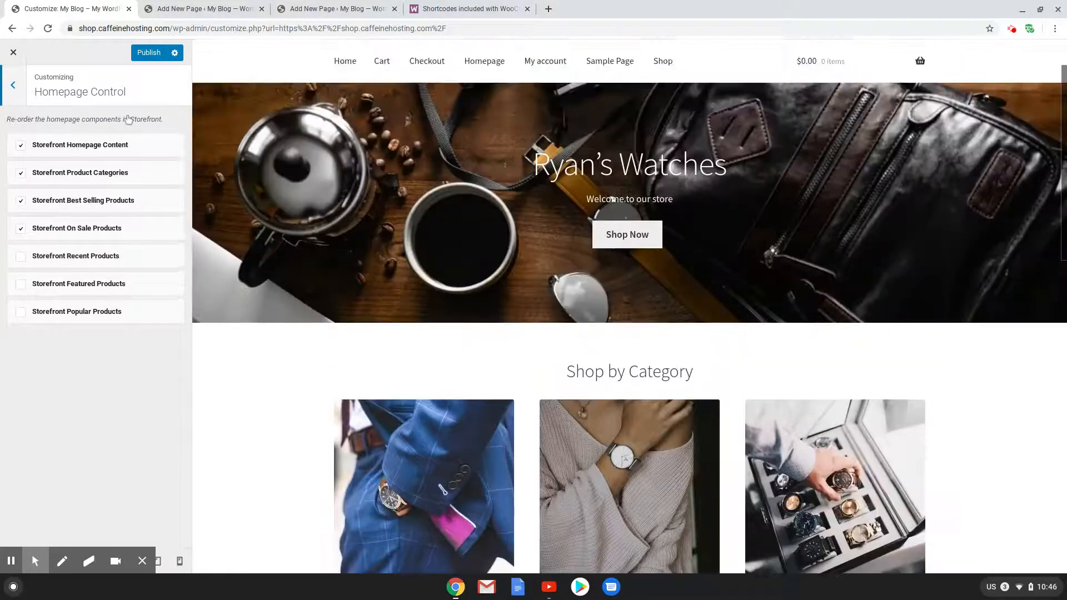
click(153, 53)
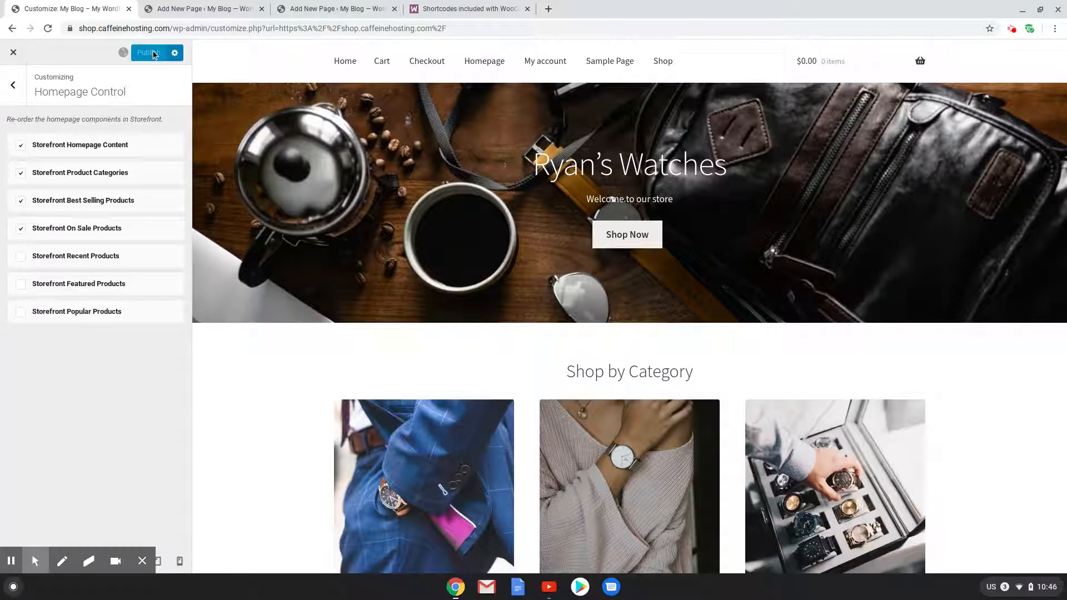
click(14, 52)
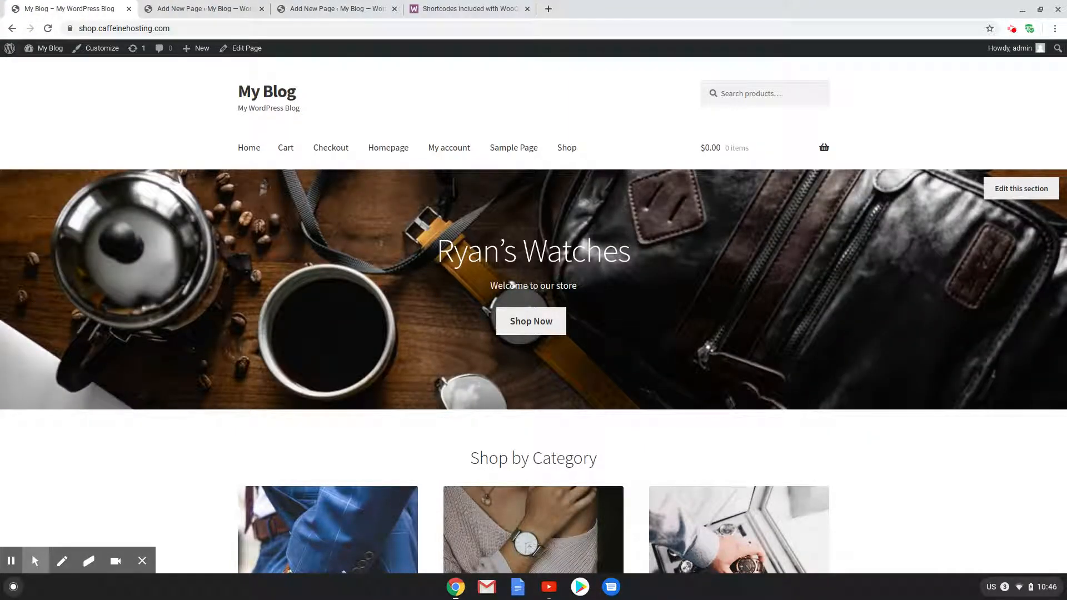
scroll(226, 208, down, 7)
scroll(238, 264, up, 8)
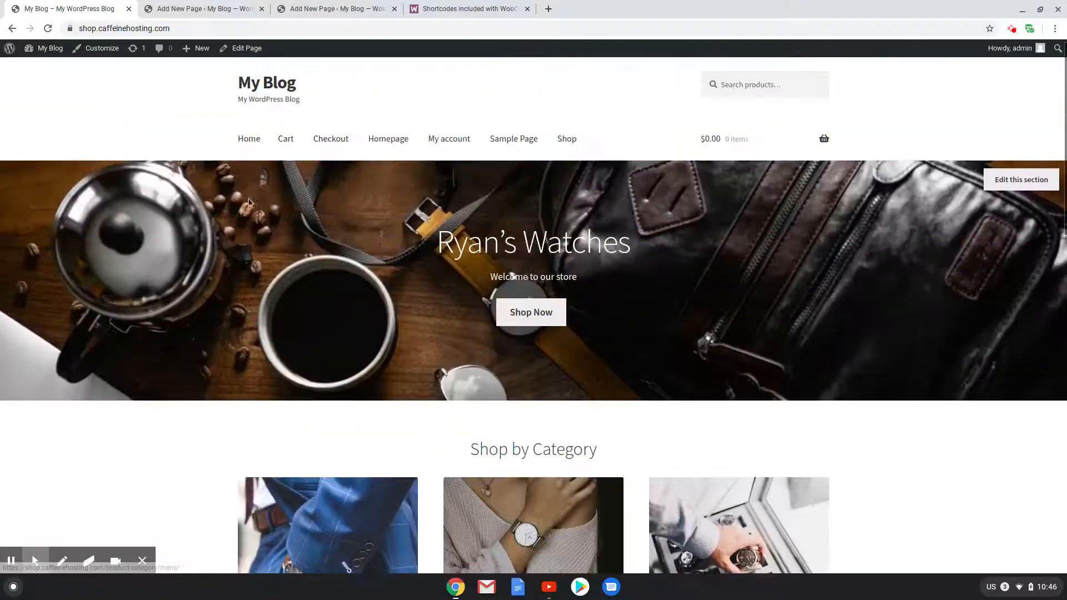
Step: Switch to the editor of the empty Homepage page and set its template to Full width
click(315, 5)
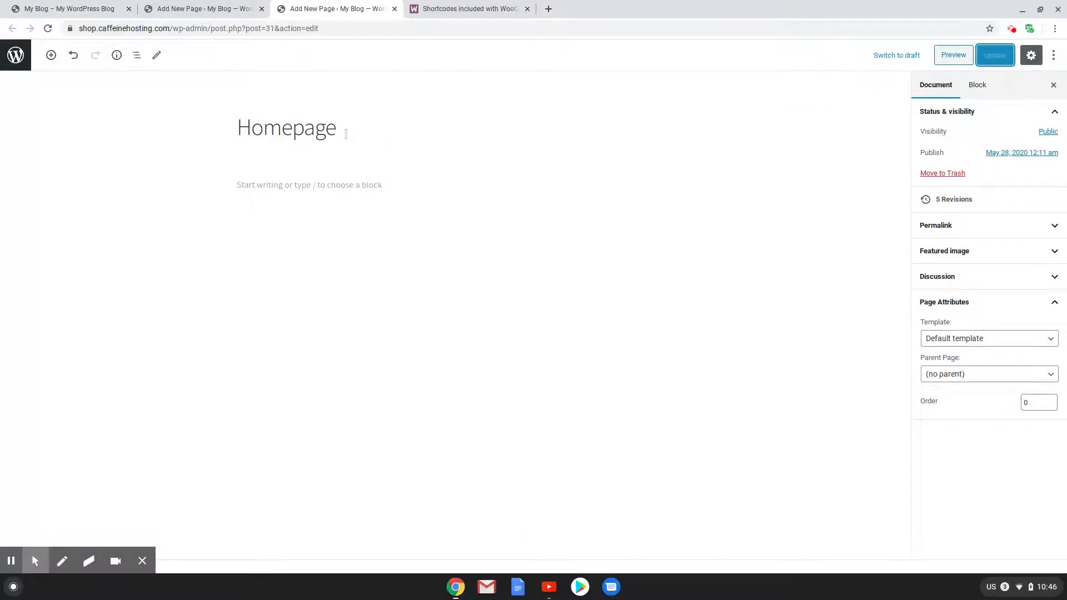
drag(346, 134, 234, 132)
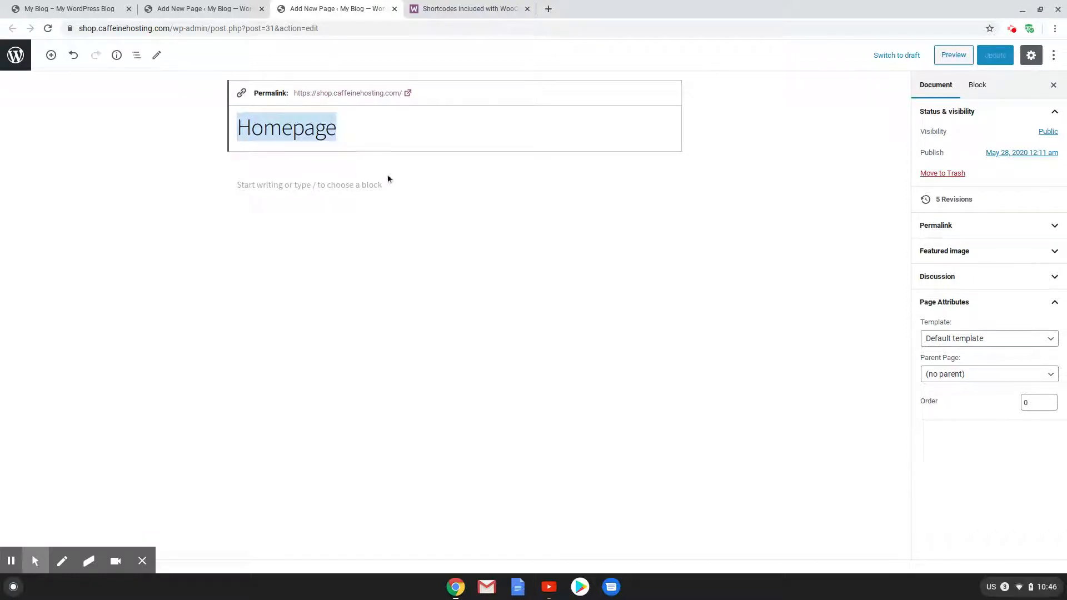
click(360, 129)
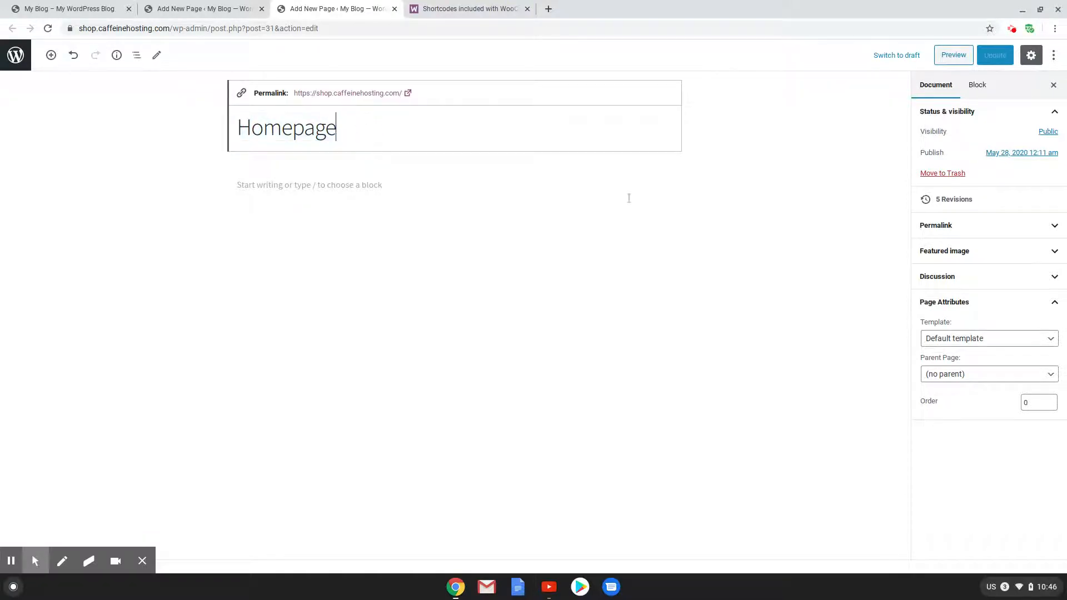
click(952, 340)
click(955, 377)
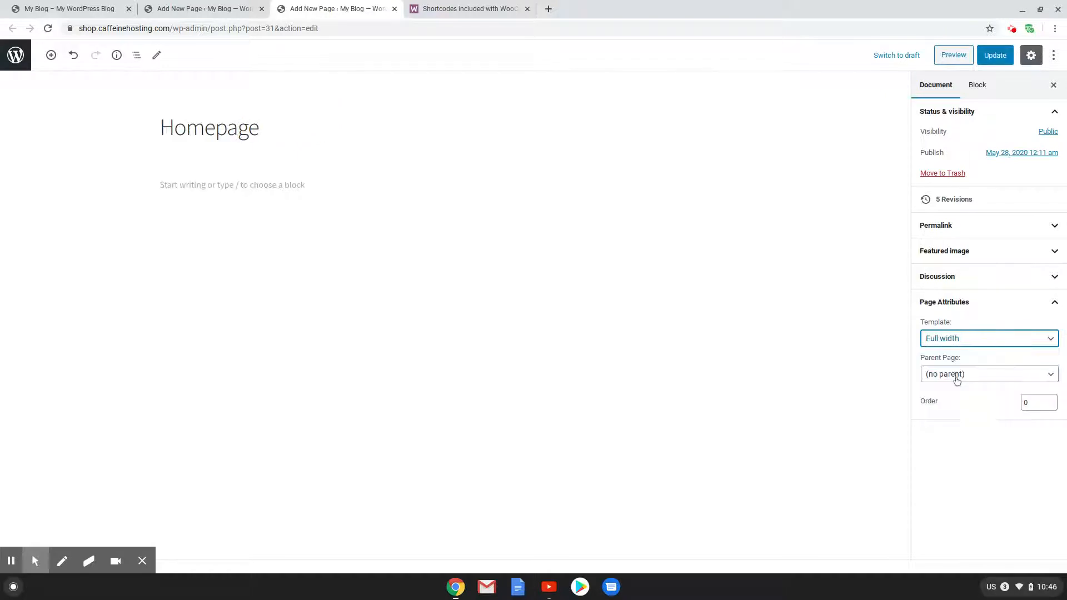
Step: Insert a Cover block below the page title using the media library photo of the coffee cup, watch and leather bag
click(949, 253)
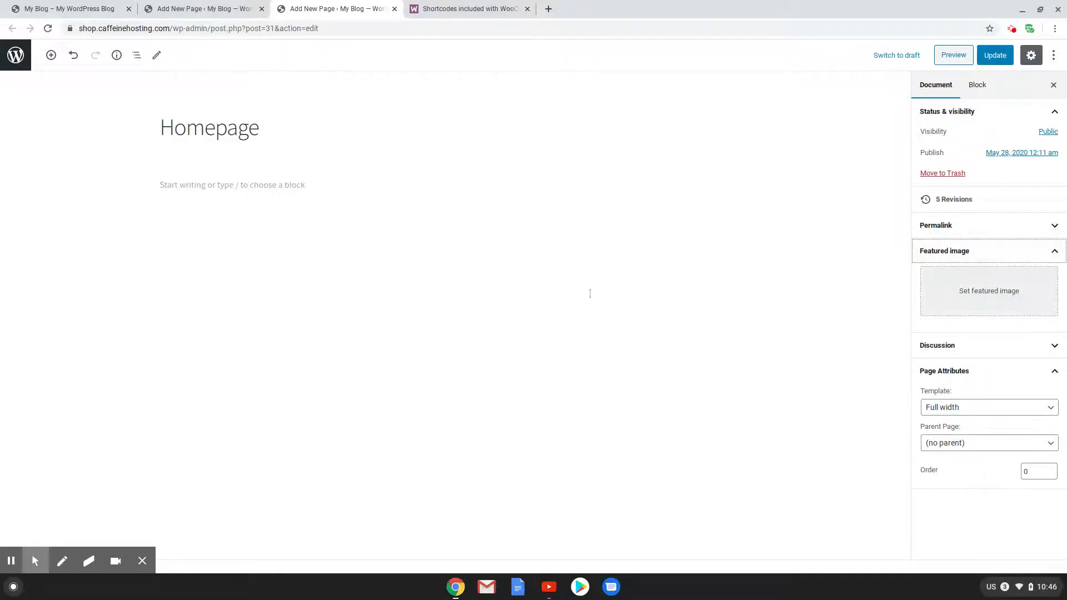
click(277, 186)
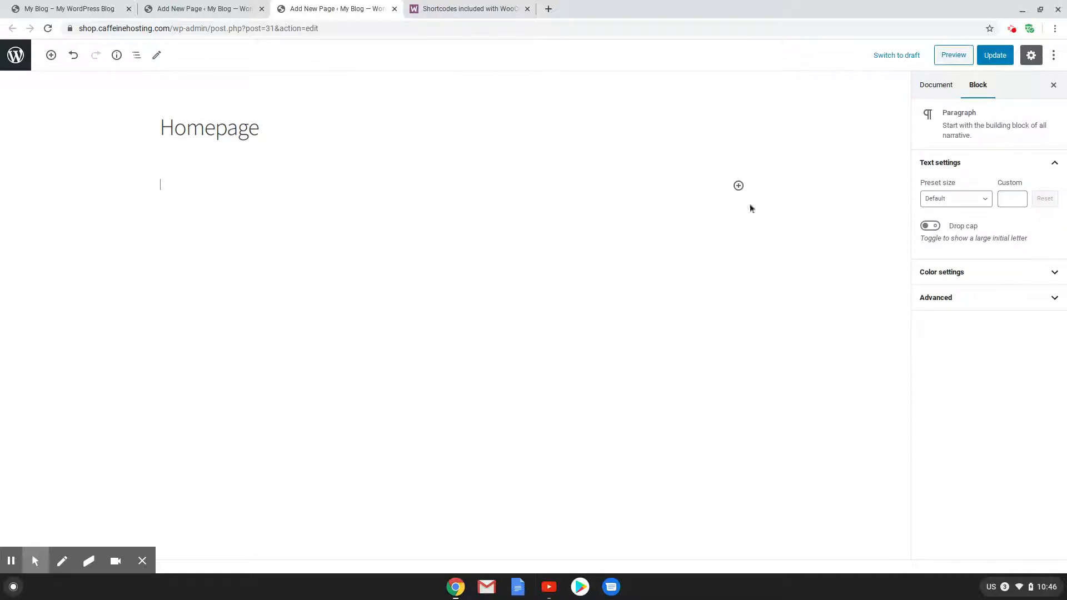
click(739, 185)
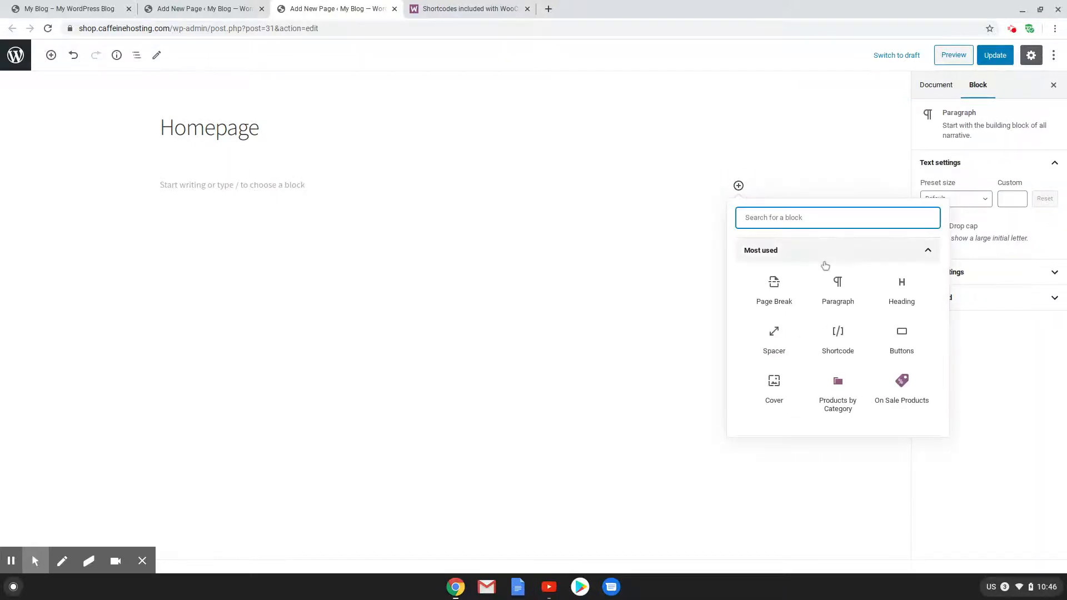
text(cover)
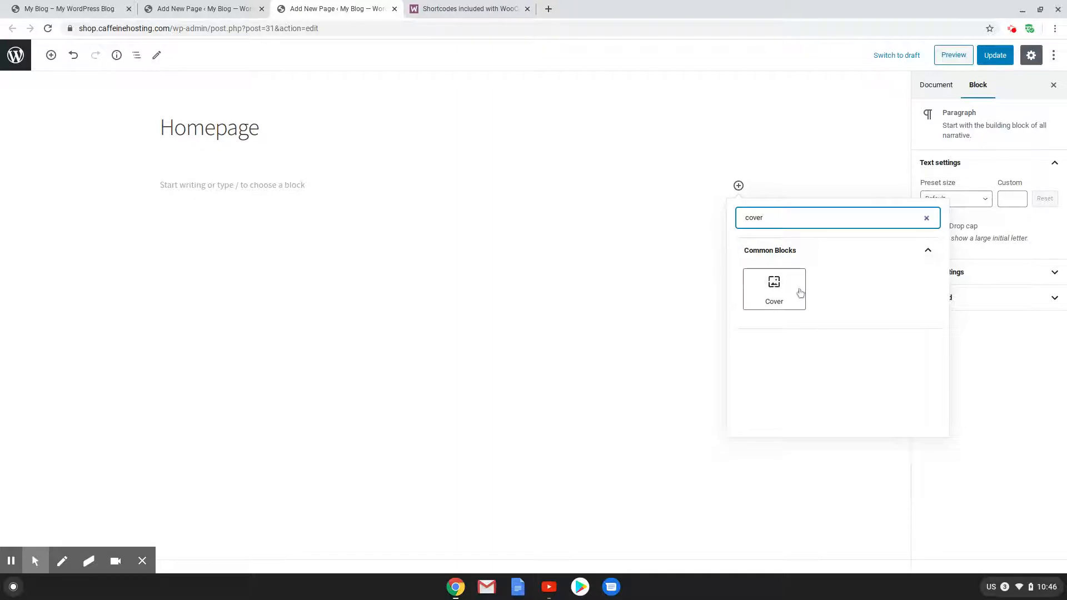
click(781, 286)
click(233, 238)
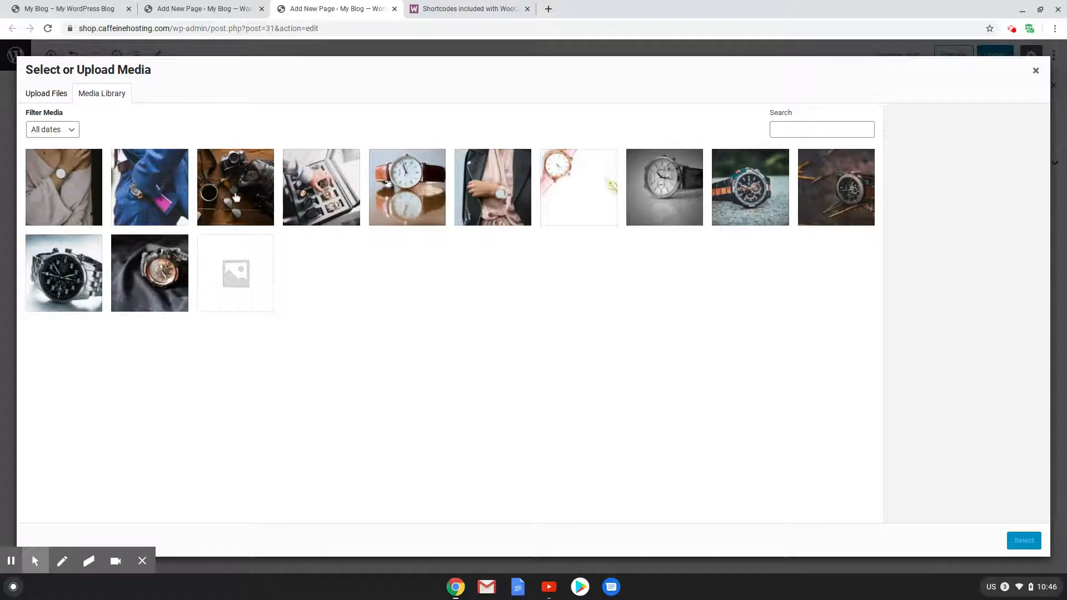
click(236, 197)
click(1025, 541)
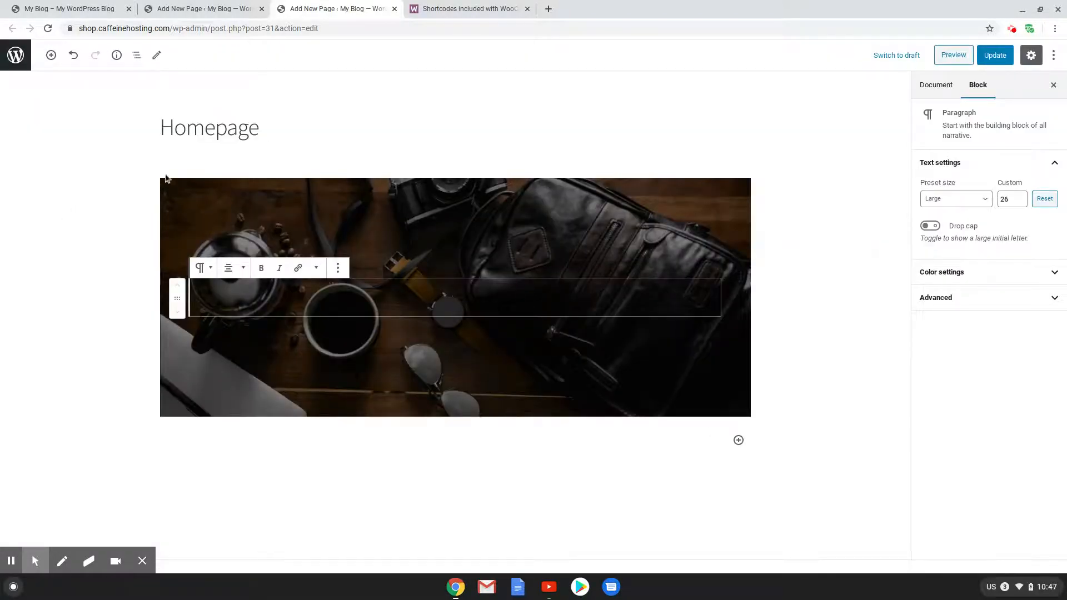
Step: Set the Cover block's alignment to Full width
click(188, 188)
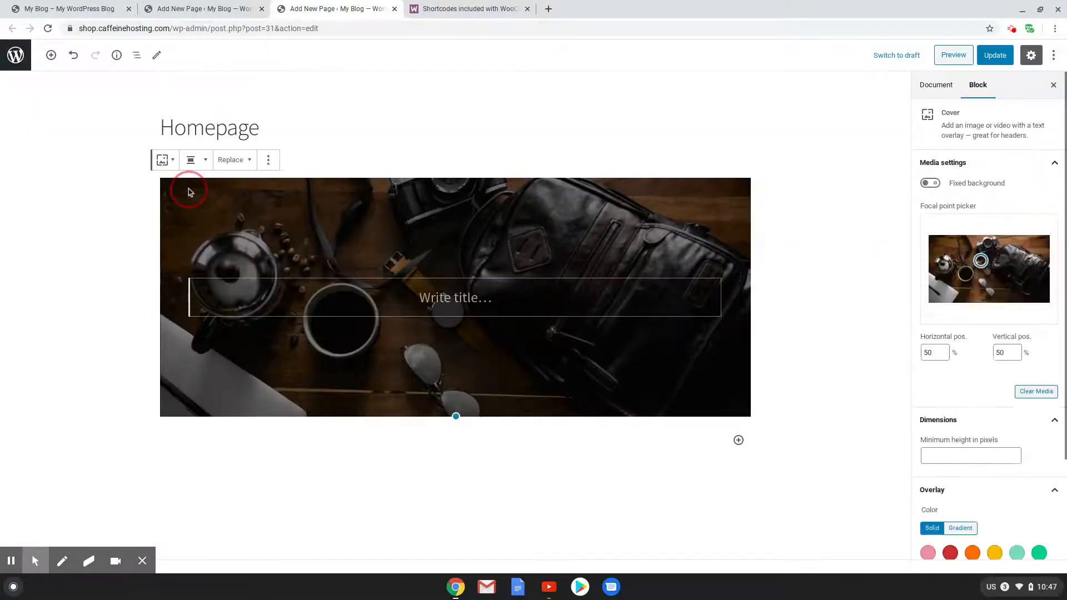
click(191, 161)
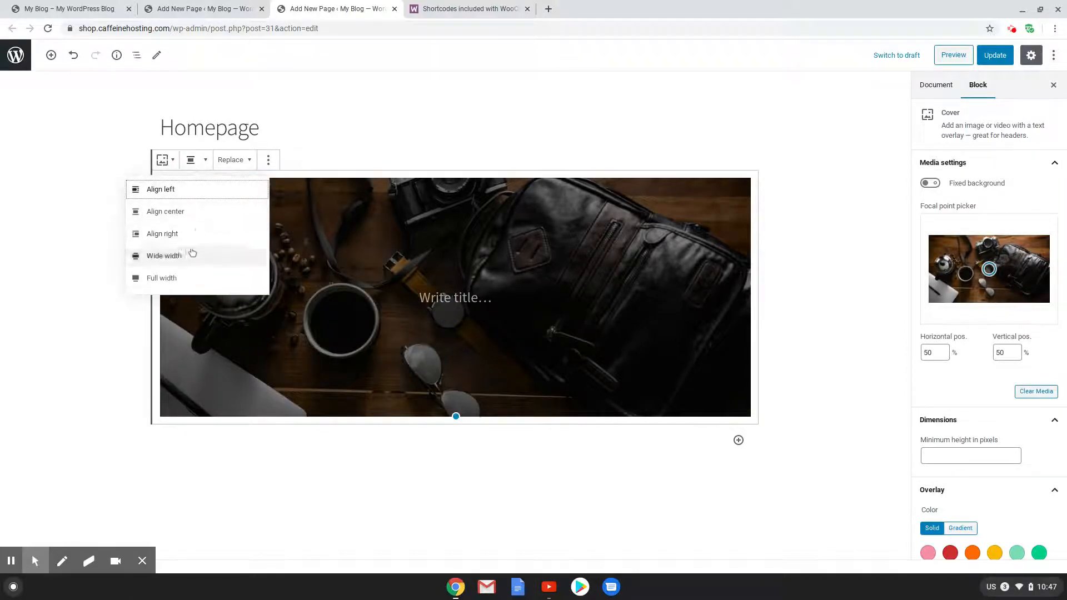
click(179, 277)
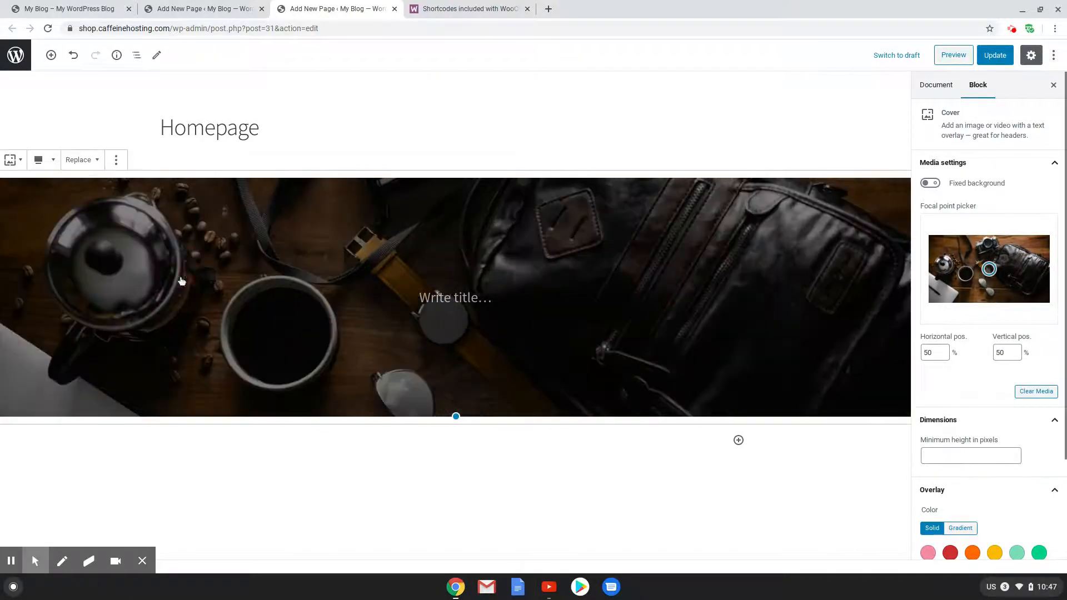
Step: Enter "Ryan's Watches" as the title text inside the cover
click(443, 298)
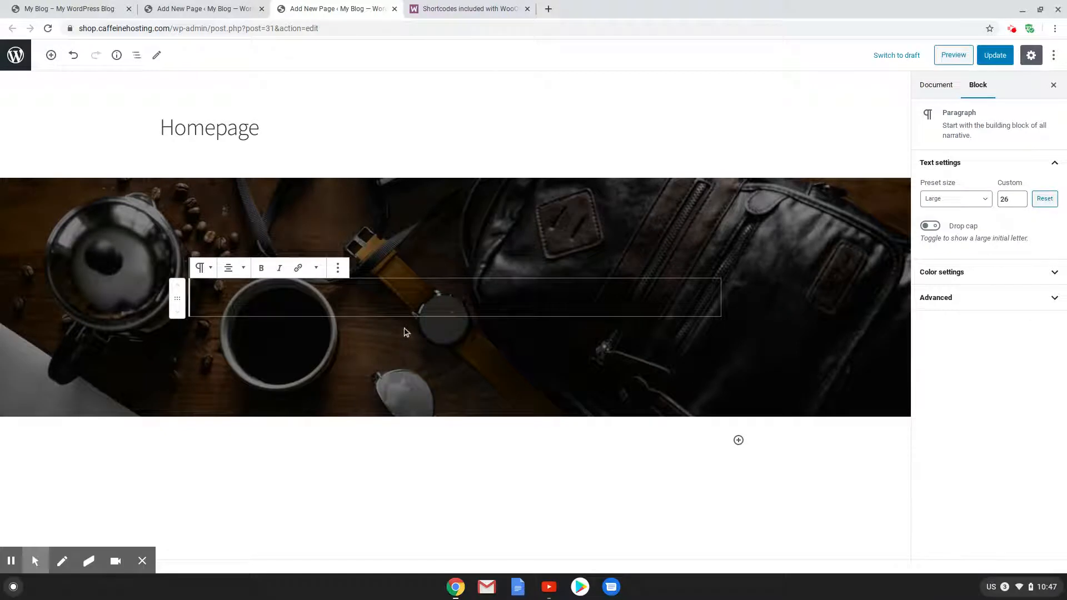
text(Ryan)
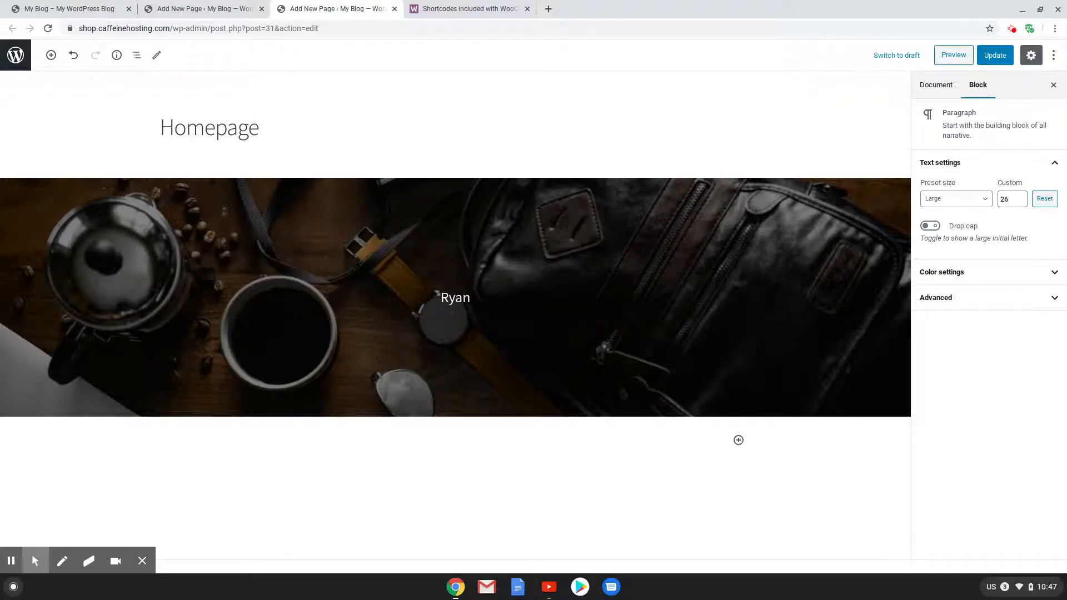
text('s Watche)
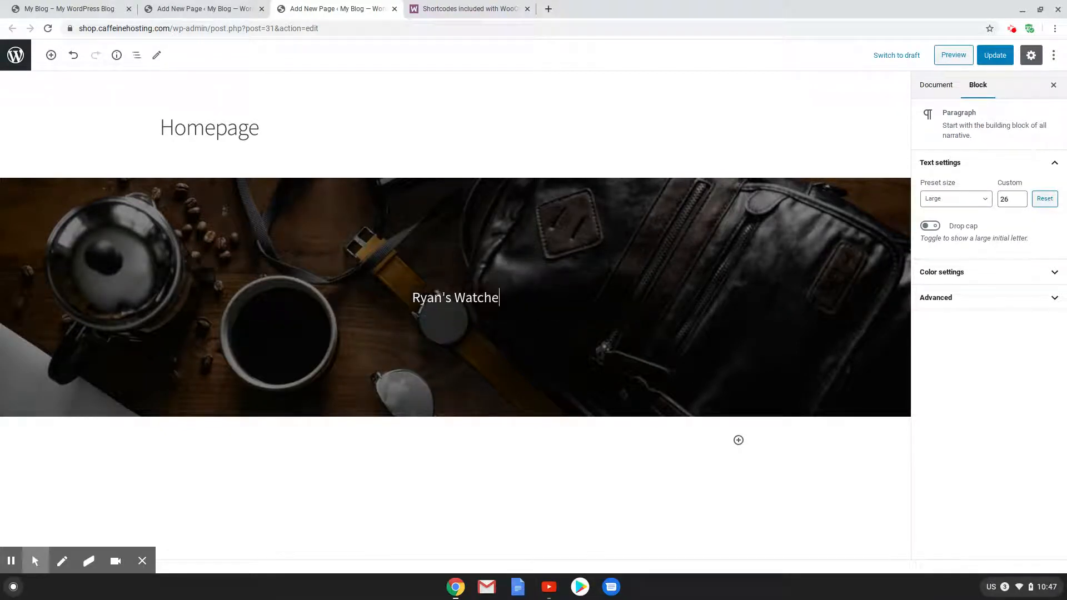
text(s)
Step: Transform the cover's title paragraph into a Heading block and centre its text
click(230, 268)
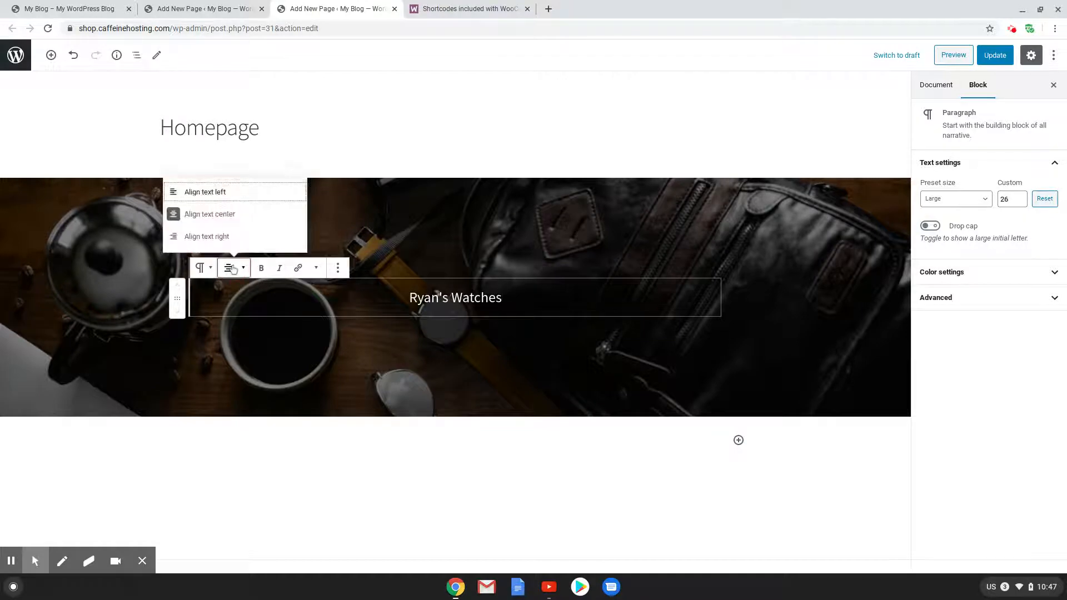
click(203, 269)
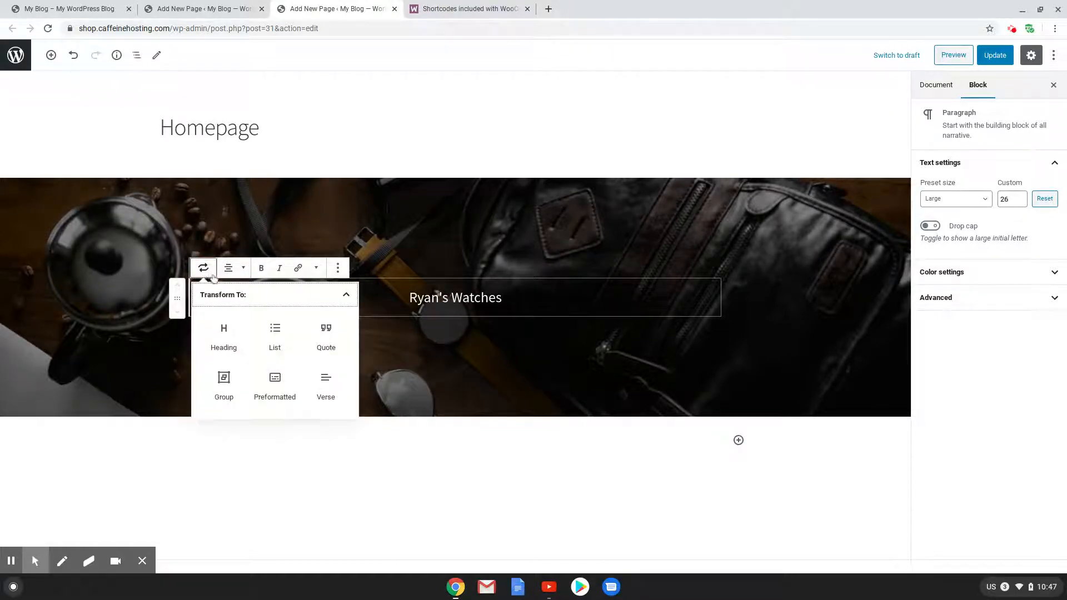
click(222, 341)
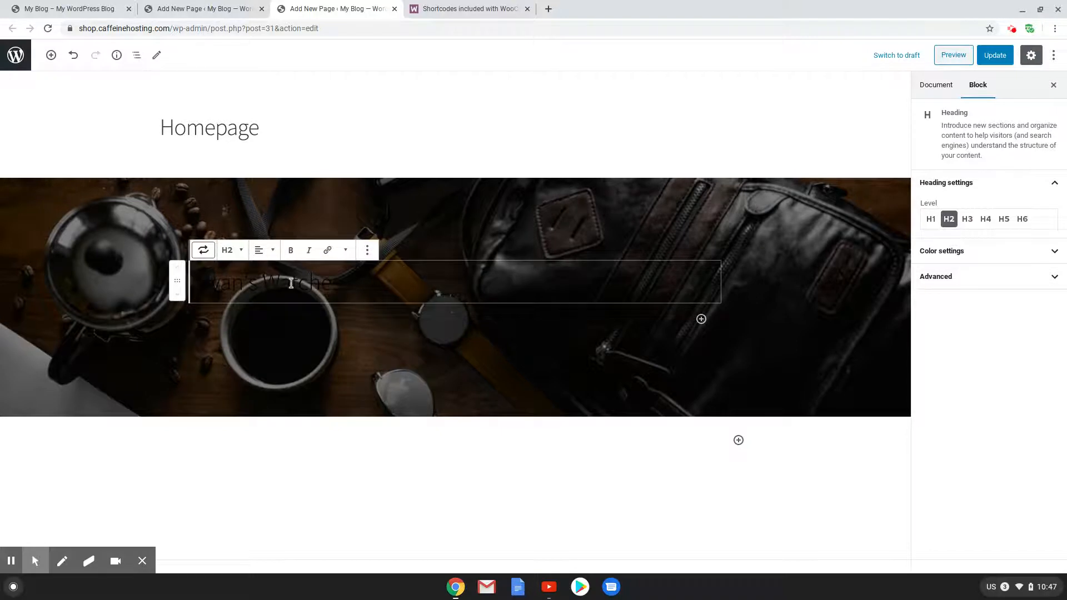
click(260, 250)
click(258, 206)
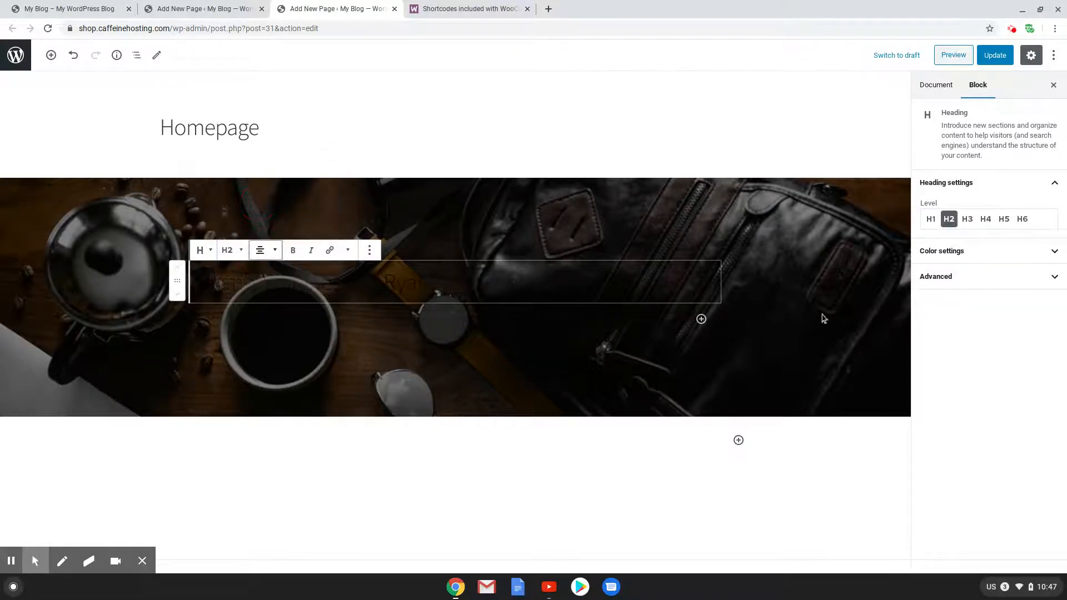
Step: Set the cover heading's text to a custom white colour
click(939, 253)
click(1016, 341)
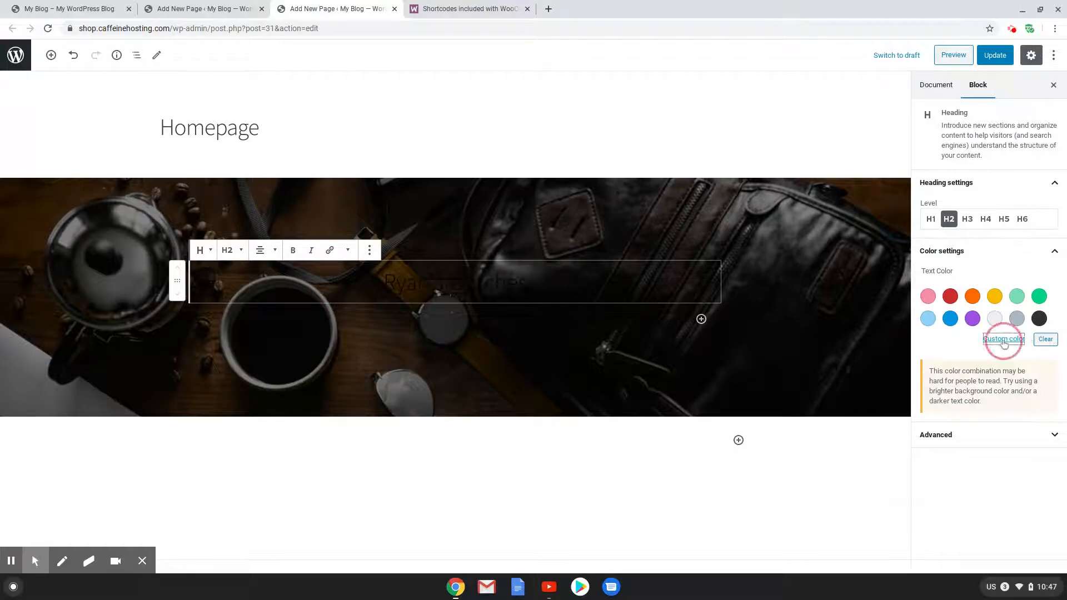
drag(879, 365, 854, 327)
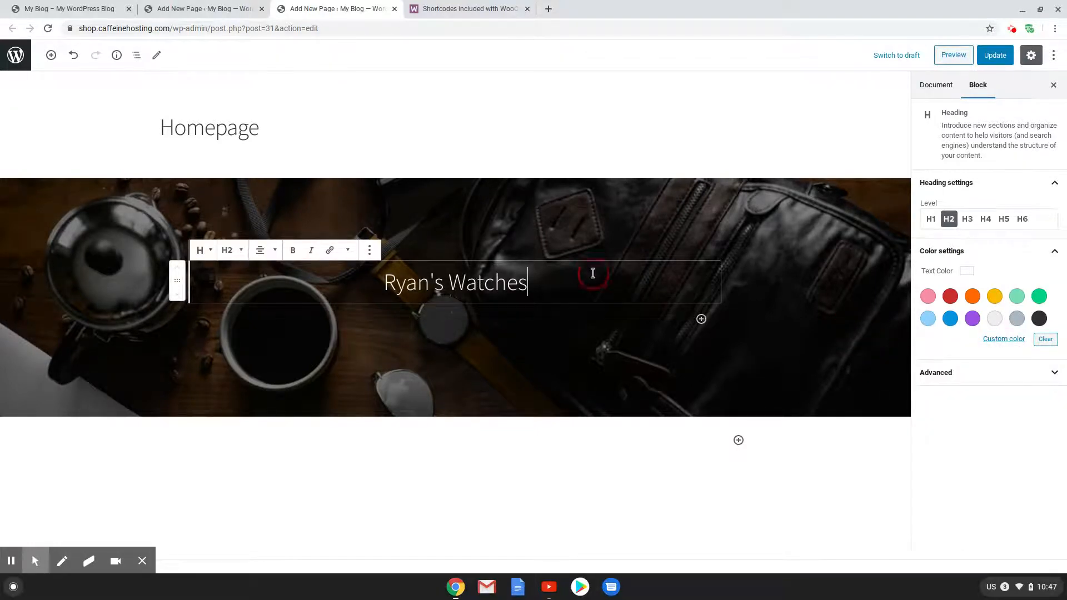
Step: Add a centred paragraph reading "Check out our high quality watches" beneath the cover heading
key(Return)
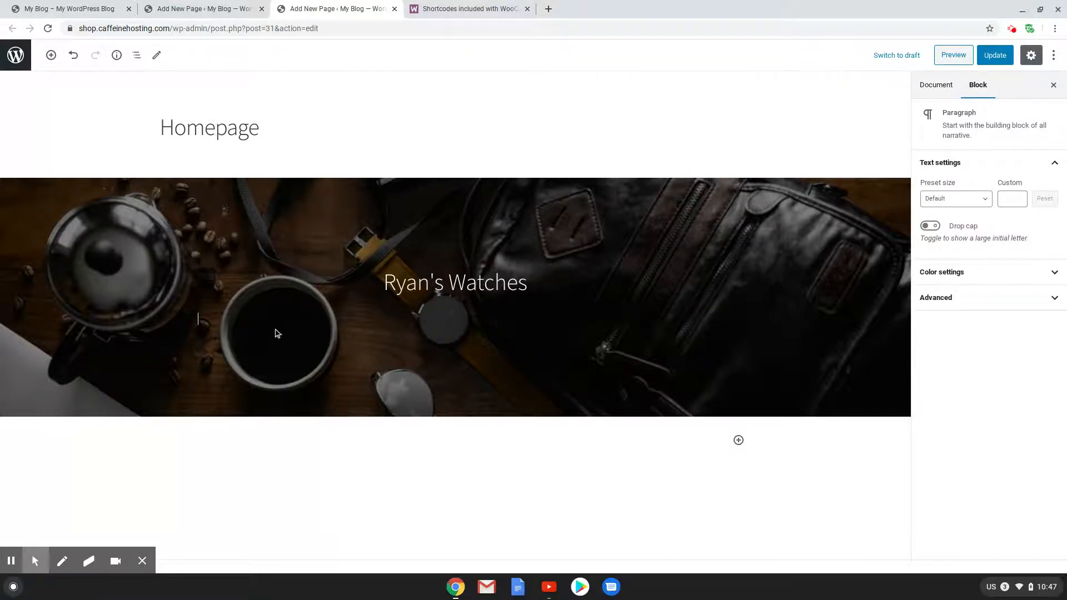
text(Check out our)
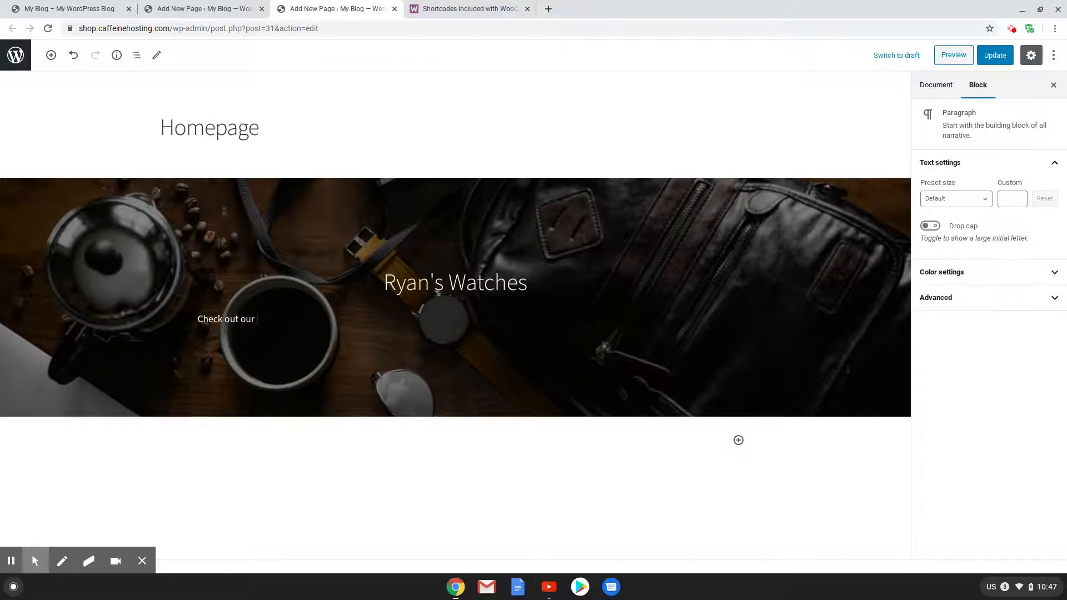
text( high qa)
key(BackSpace)
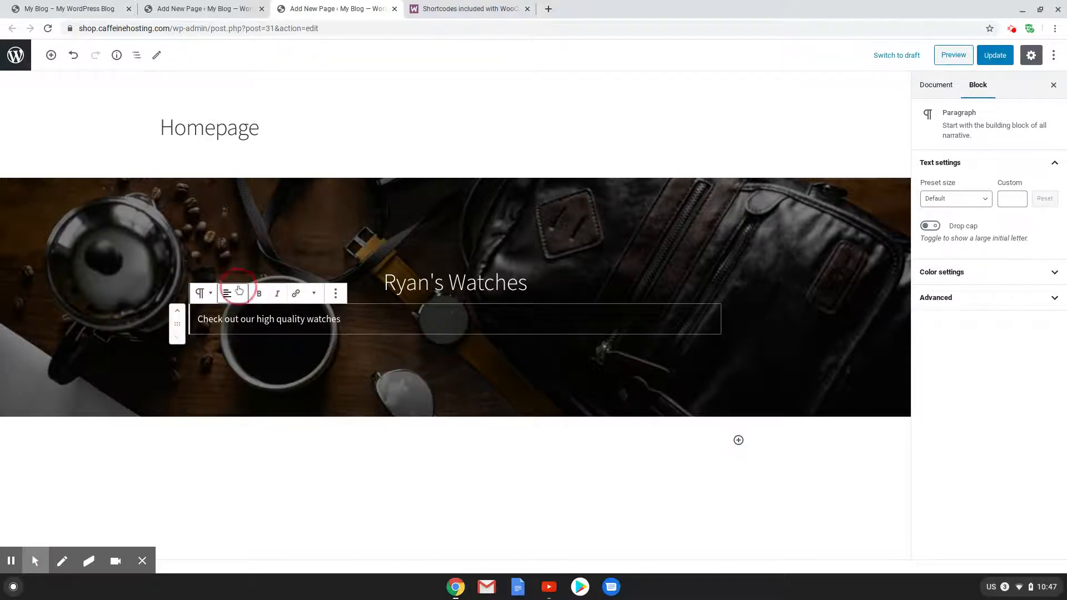
click(231, 294)
click(209, 239)
Step: Insert a Buttons block below the cover's tagline and label the button "Shop Now"
click(536, 322)
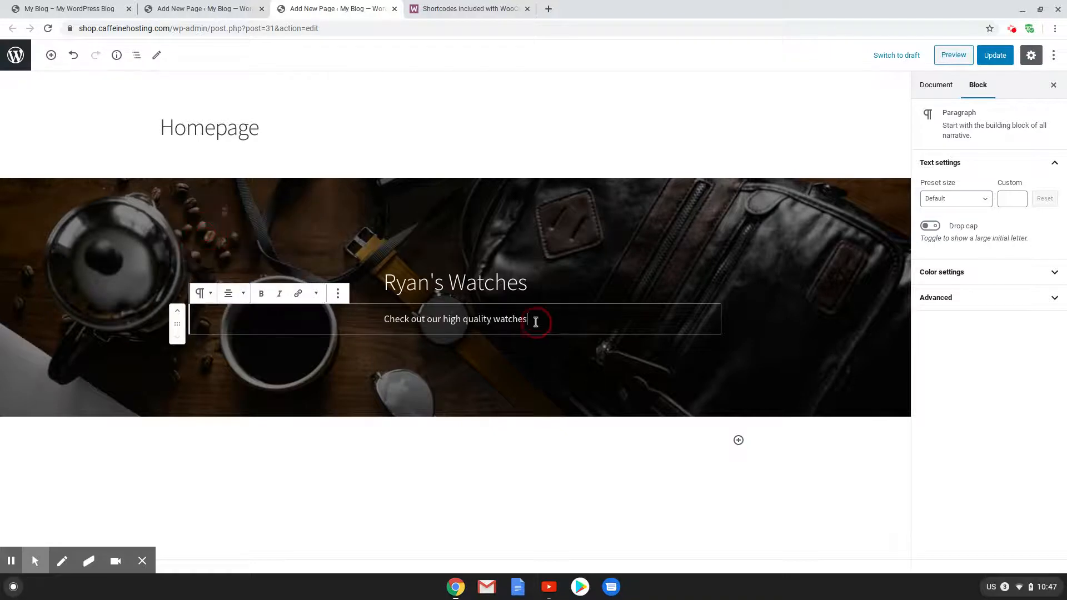
key(Return)
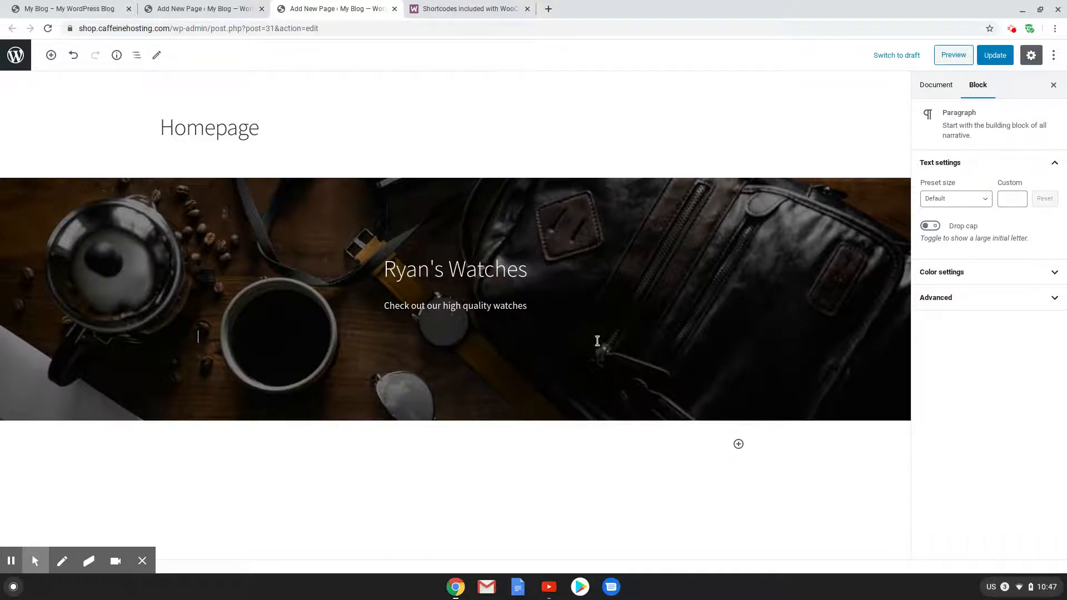
click(702, 338)
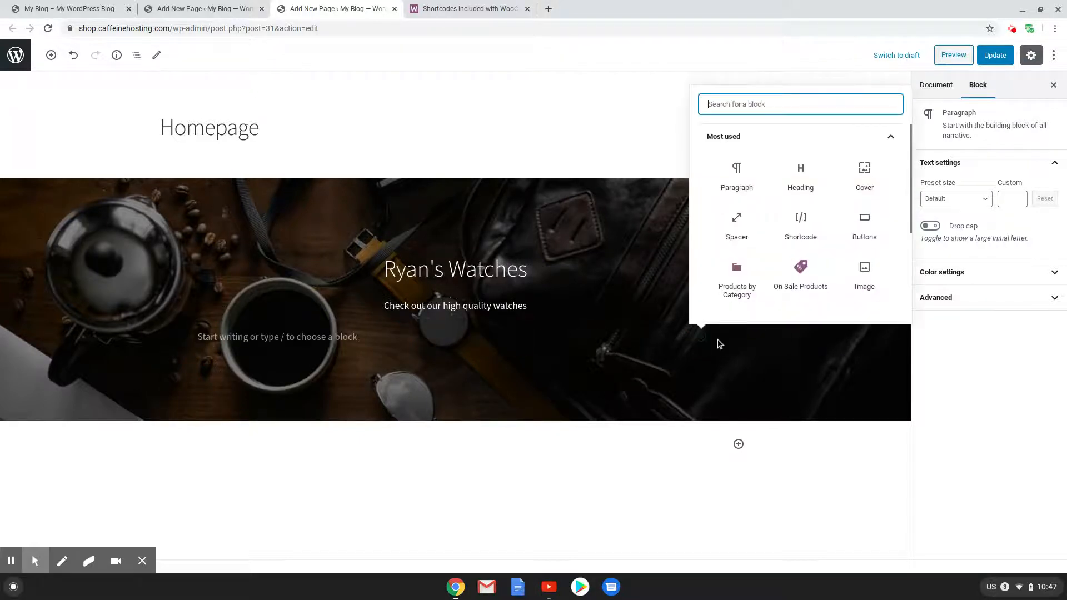
text(button)
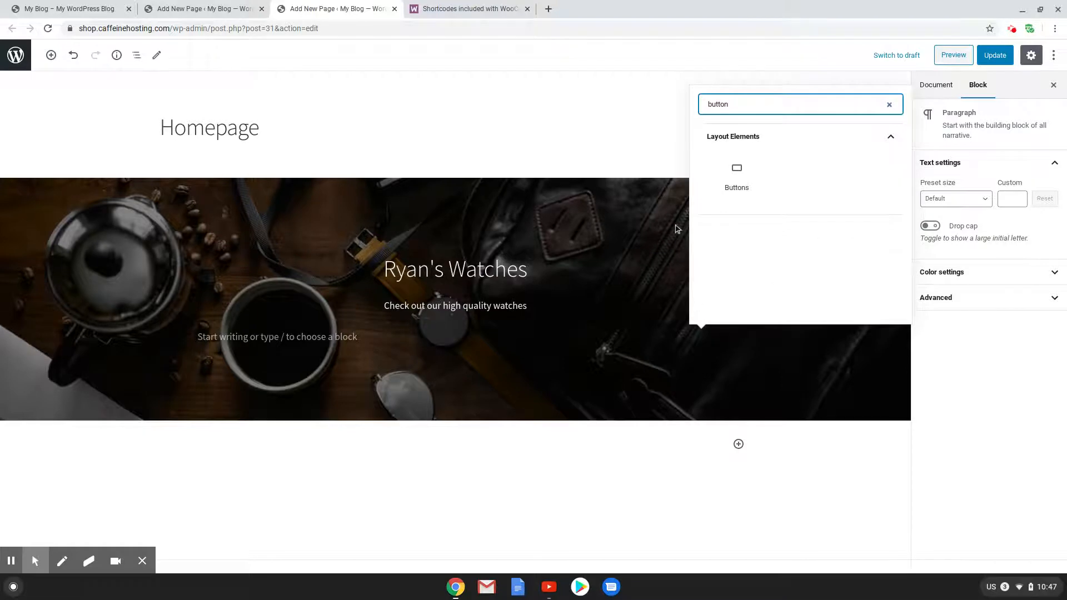
click(739, 171)
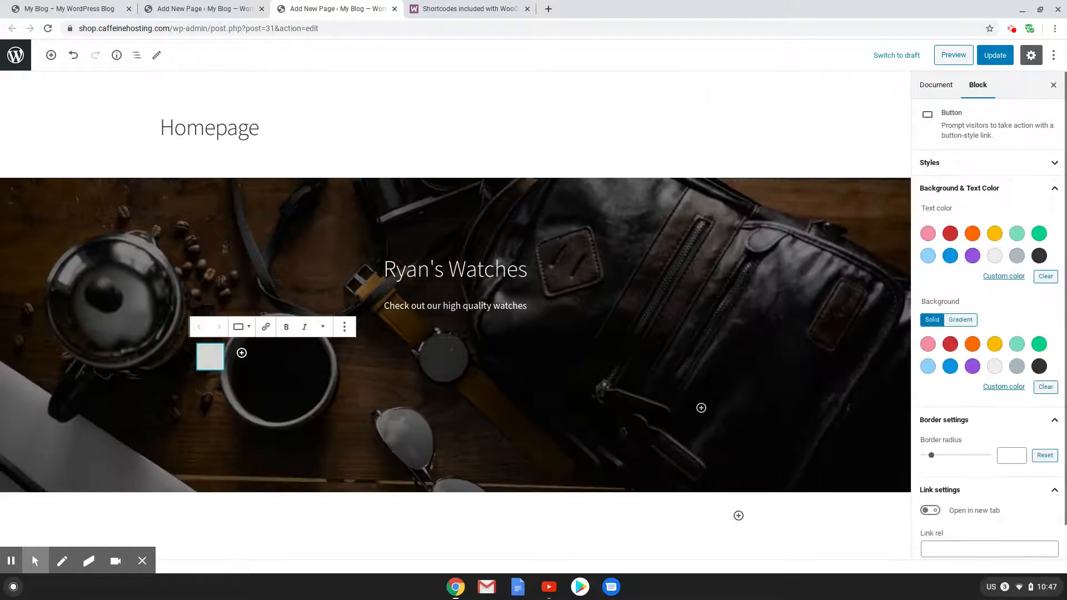
text(Shop)
key(BackSpace)
key(BackSpace)
key(BackSpace)
text(H)
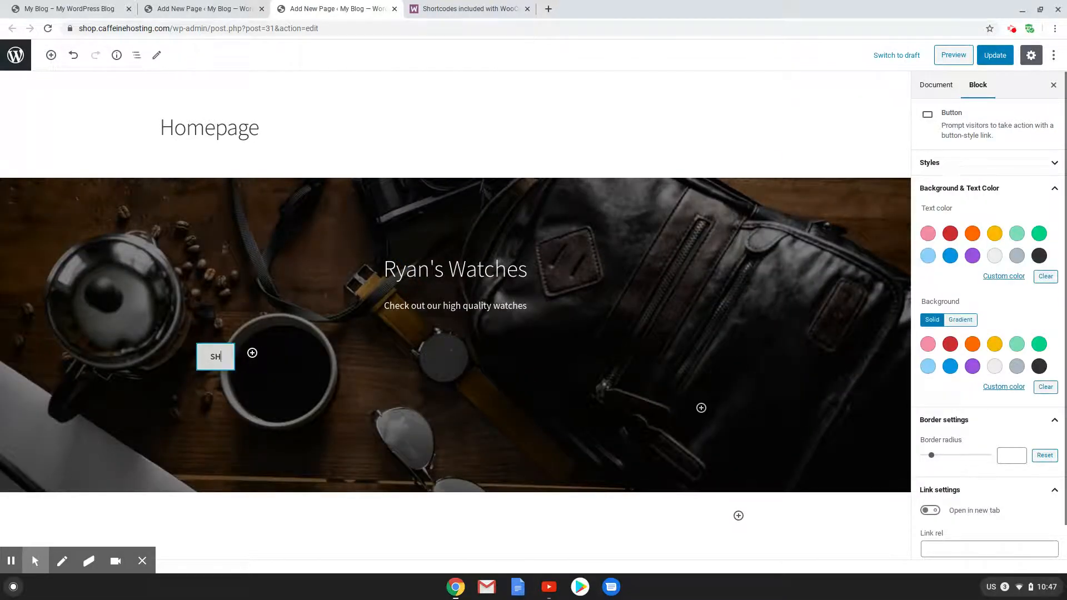
key(BackSpace)
text(hop Now)
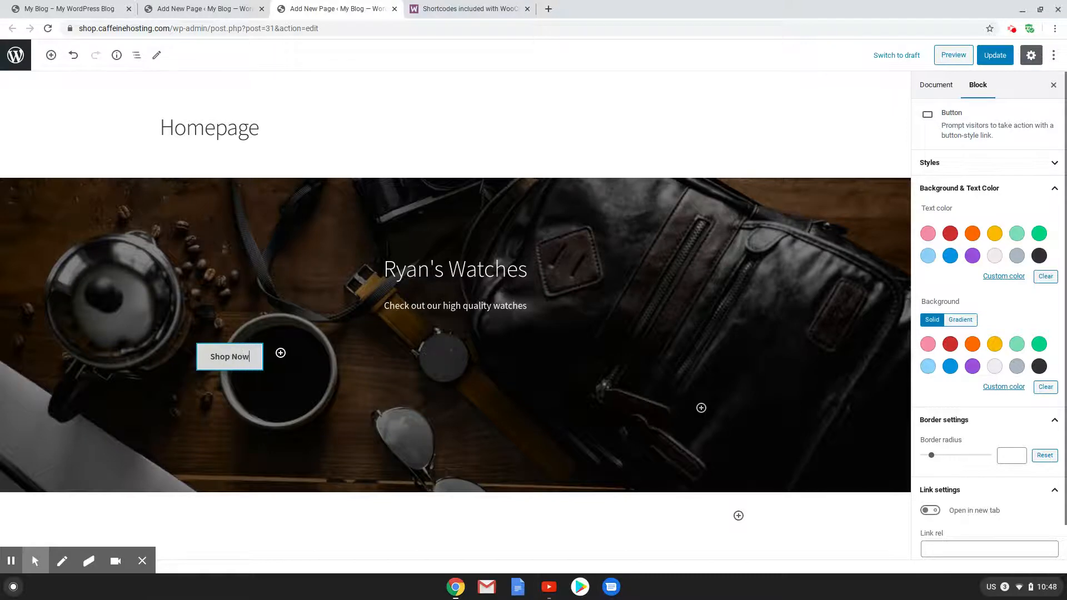
Step: Link the "Shop Now" button to the site's Shop page
click(266, 327)
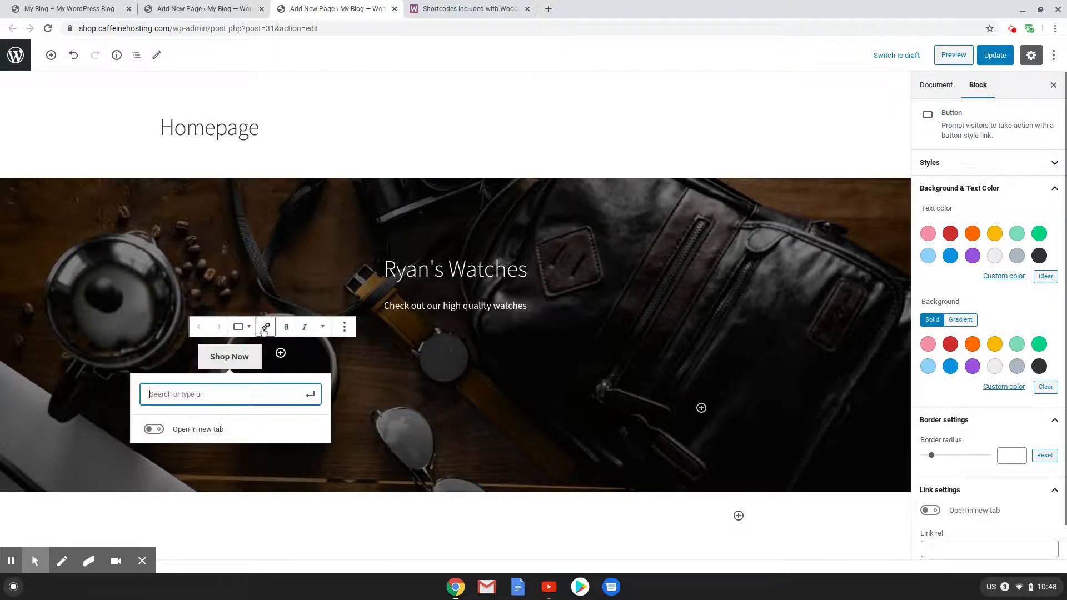
text(sho)
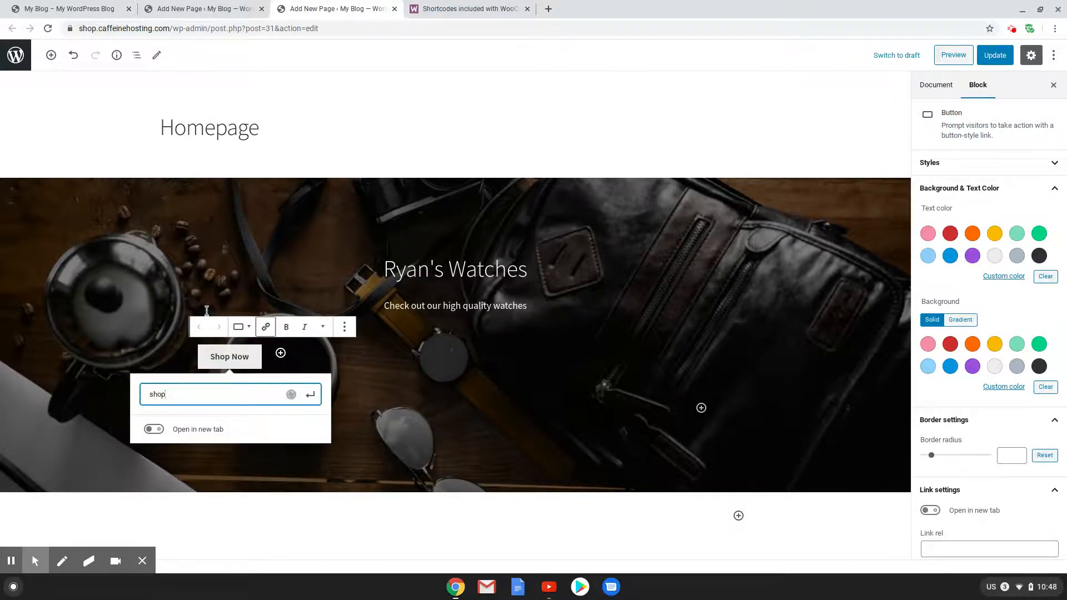
text(p)
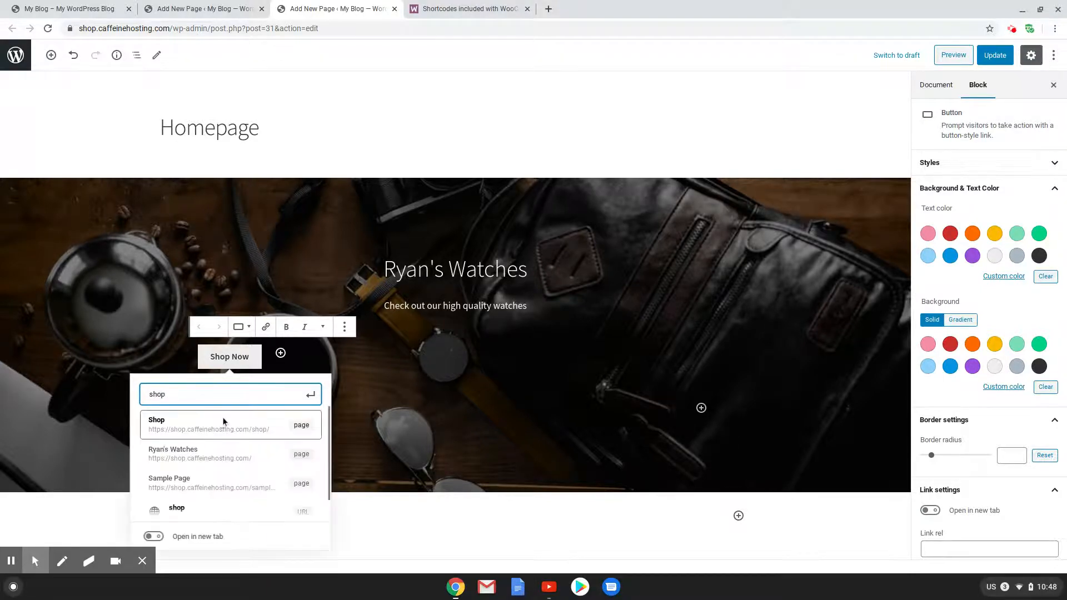
click(198, 431)
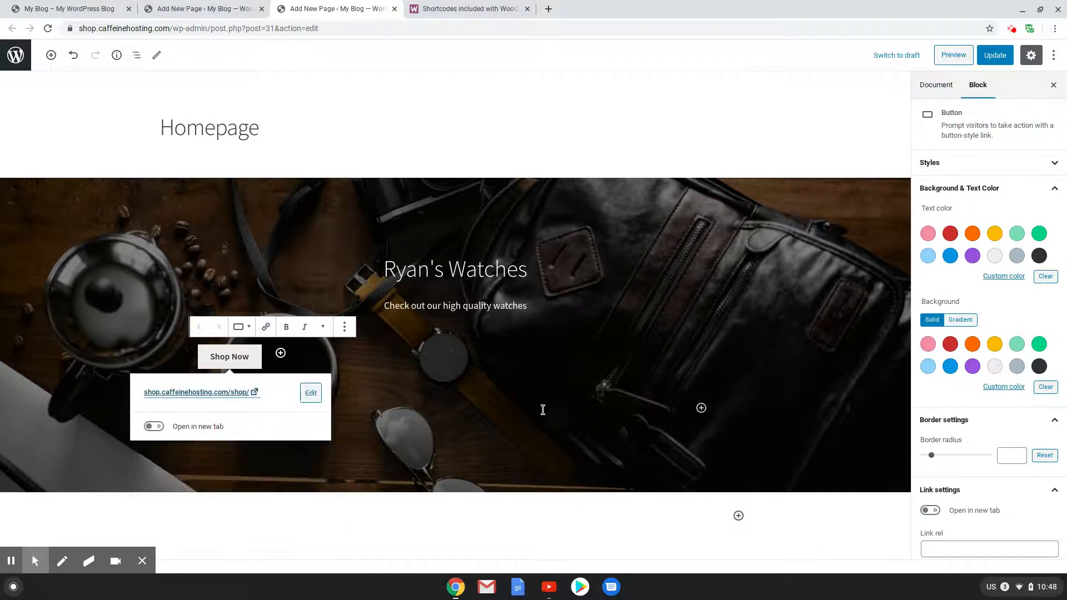
Step: Centre the Buttons block containing "Shop Now" within the cover
click(417, 403)
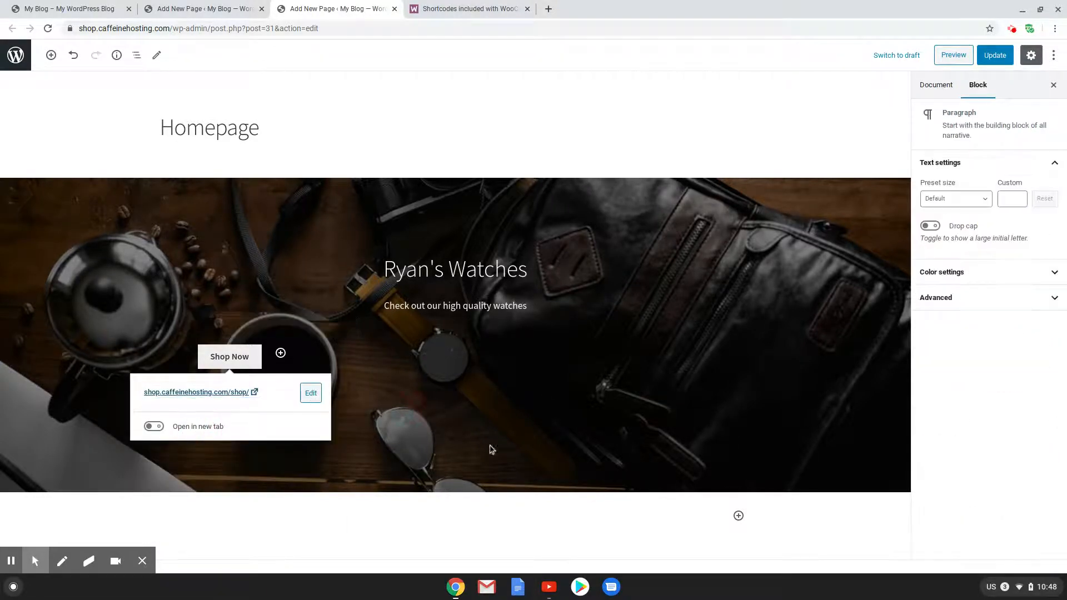
click(241, 350)
click(246, 336)
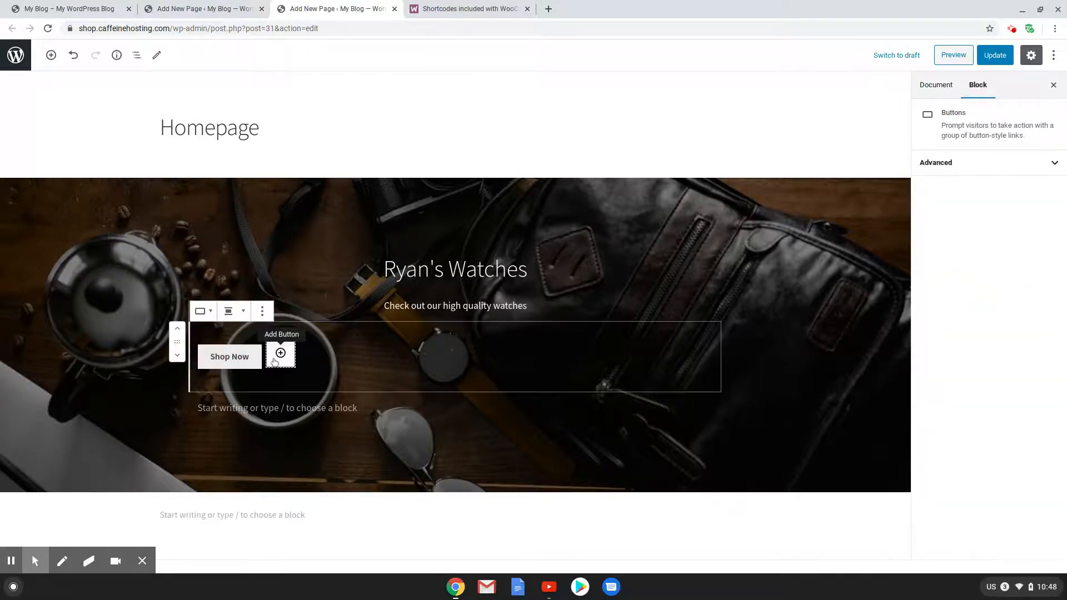
click(234, 311)
click(215, 257)
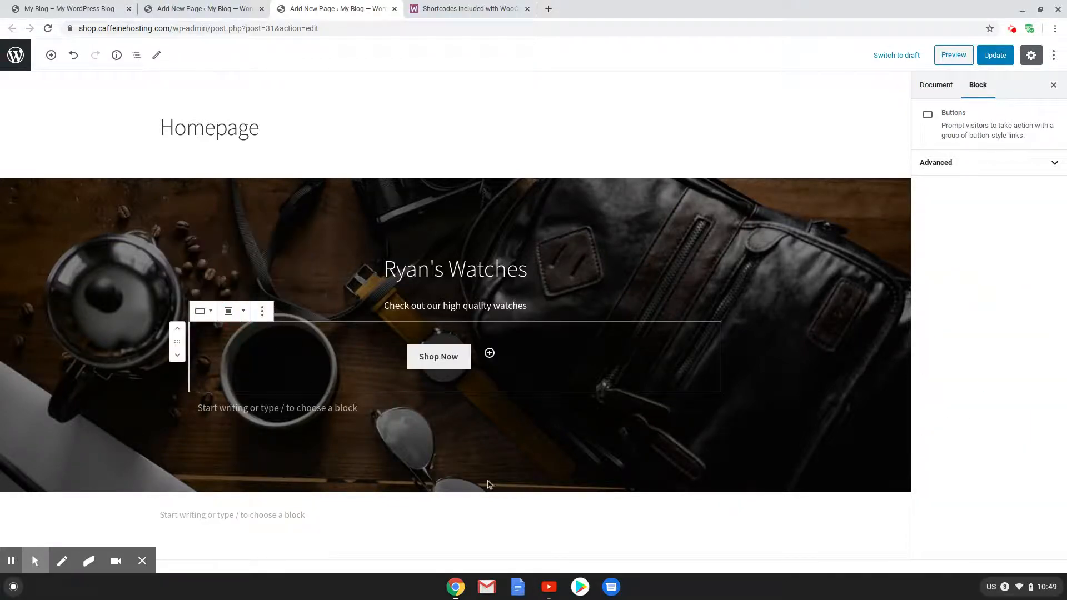
Step: Update the page to save the finished cover banner, and switch to the live storefront
click(445, 442)
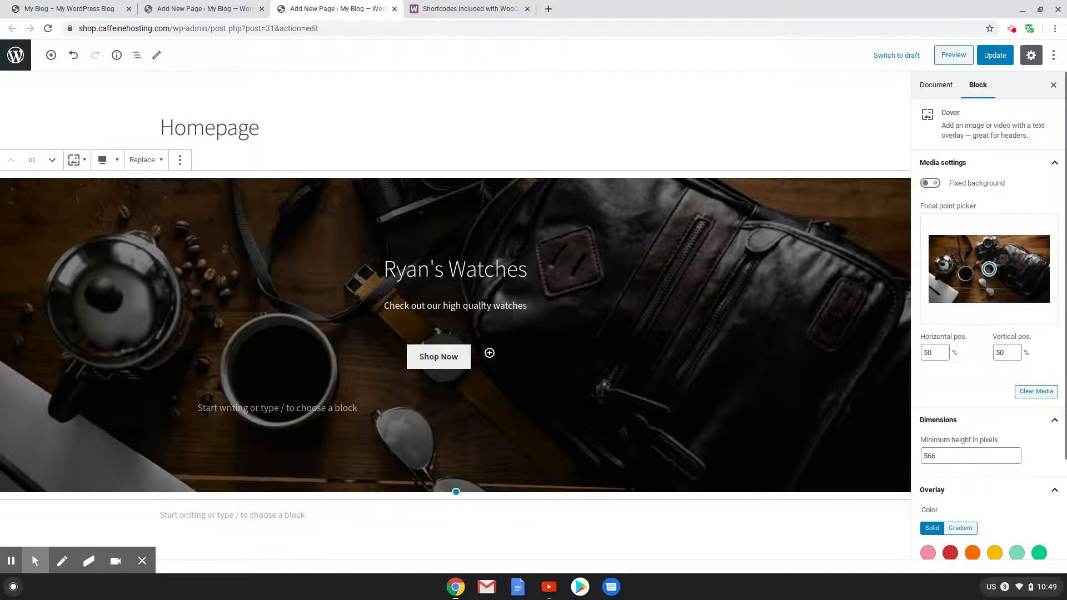
click(1004, 55)
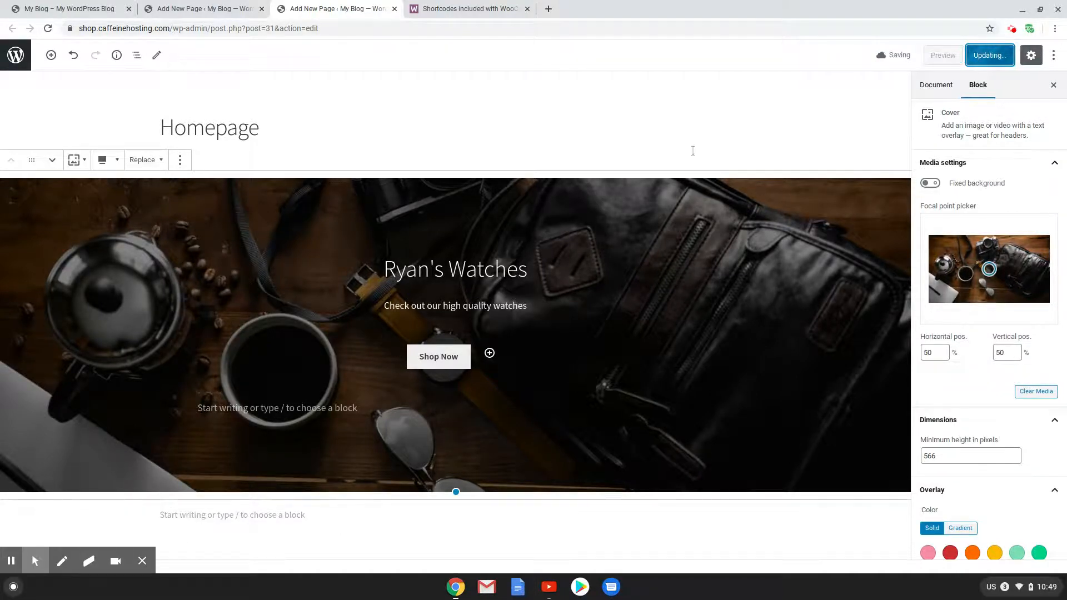
click(114, 5)
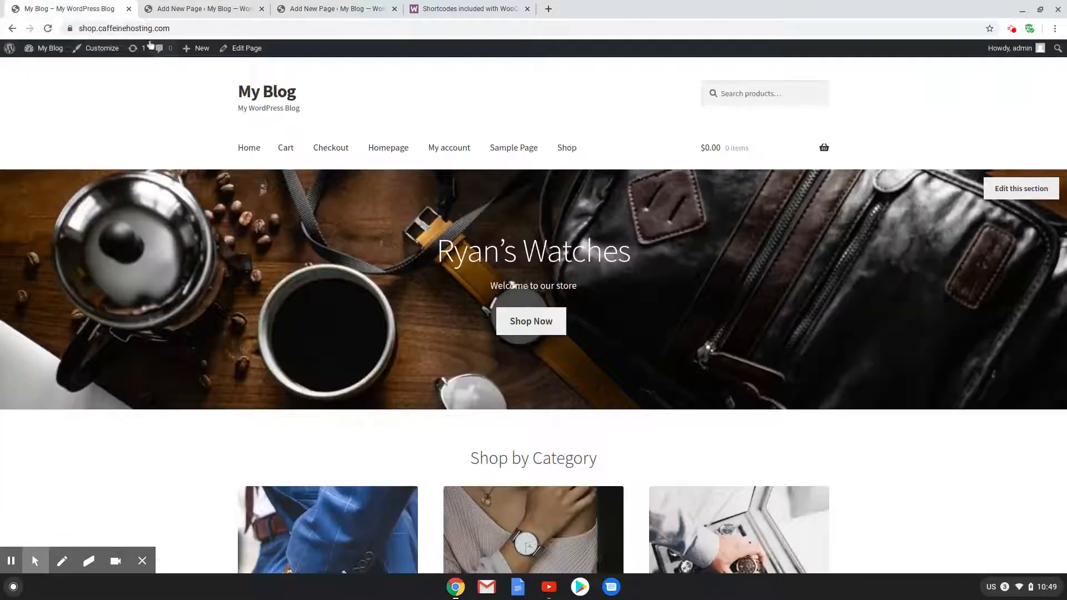
Step: Set the site's static homepage to the "Homepage" page in the theme customizer, publish it and return to the site
click(100, 56)
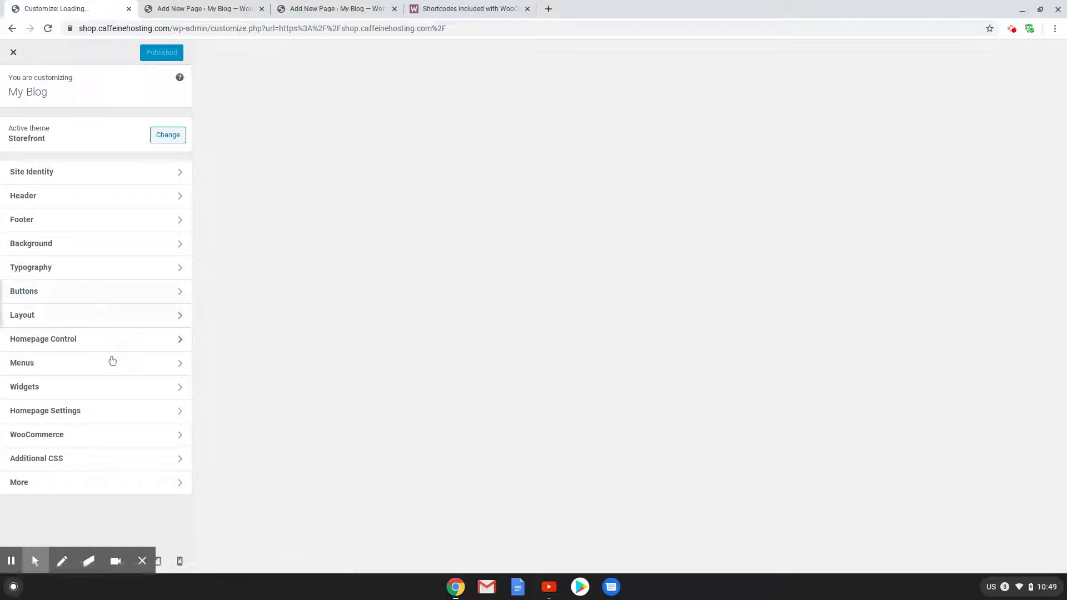
click(76, 340)
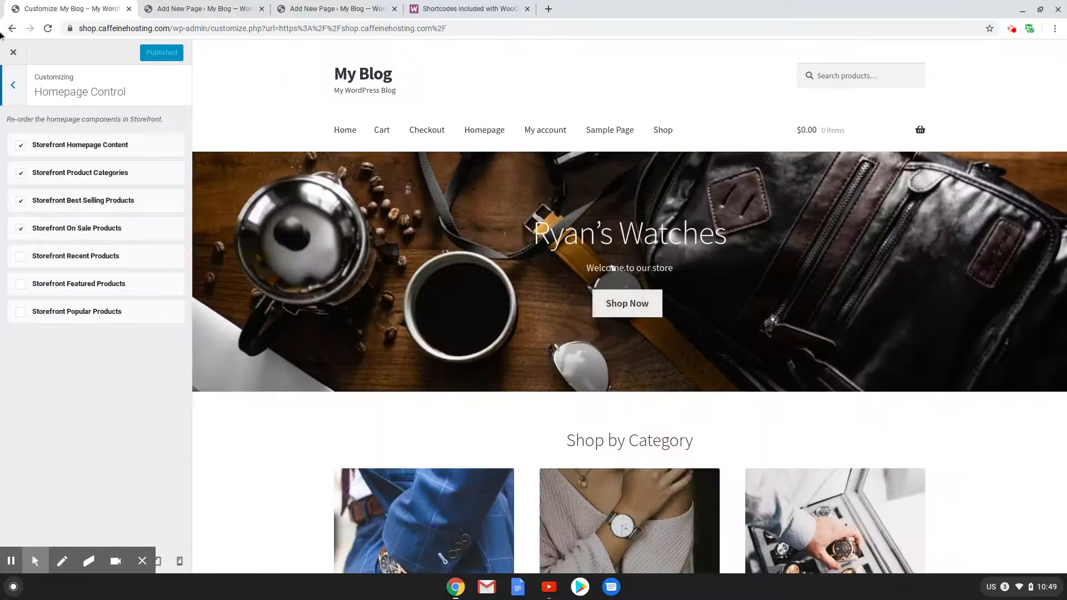
click(66, 411)
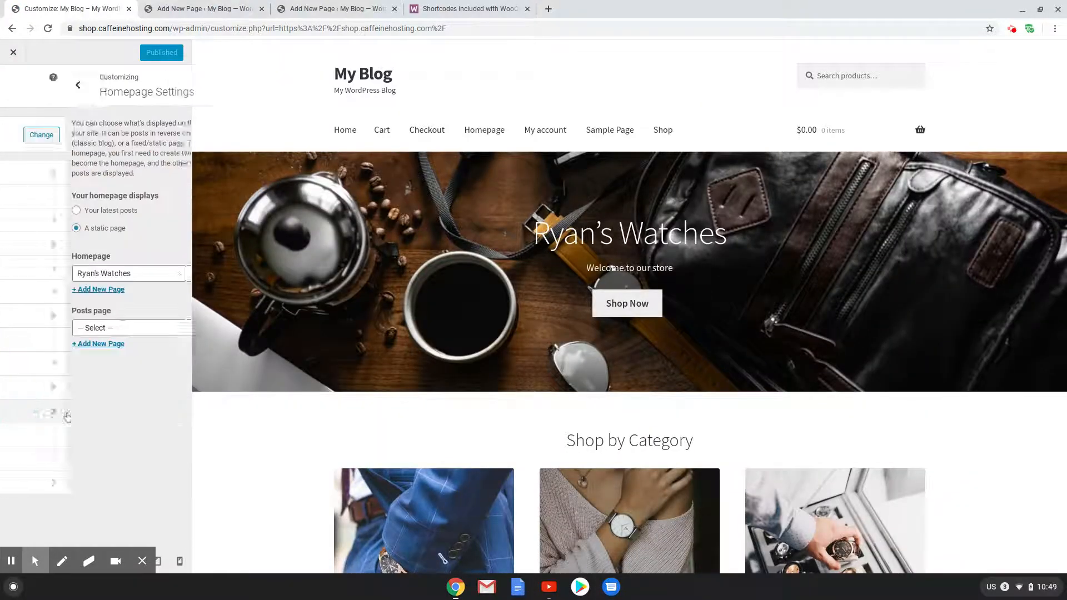
click(56, 275)
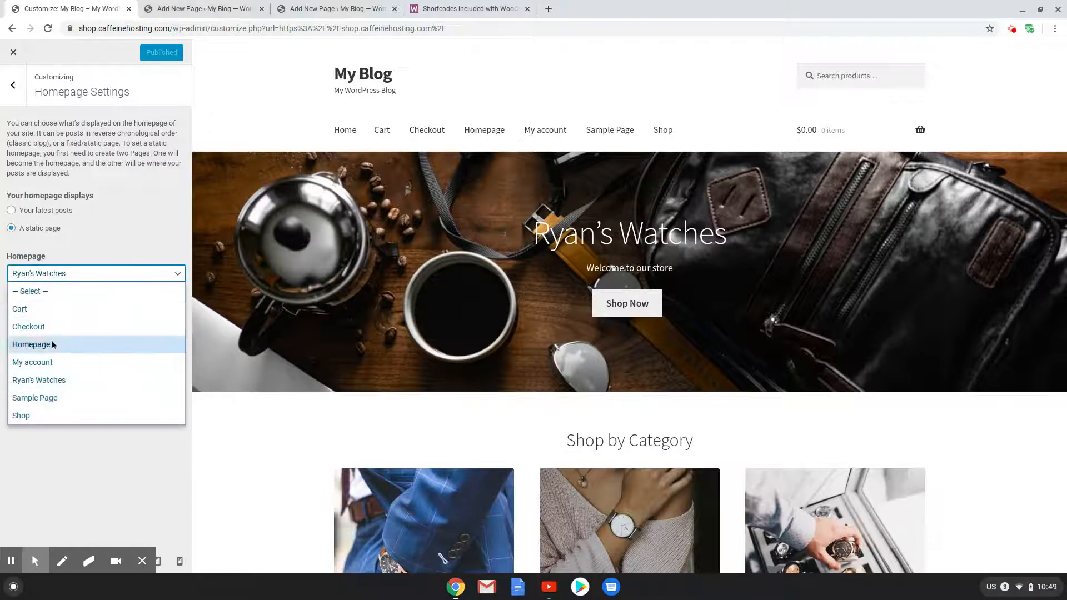
click(56, 344)
click(148, 53)
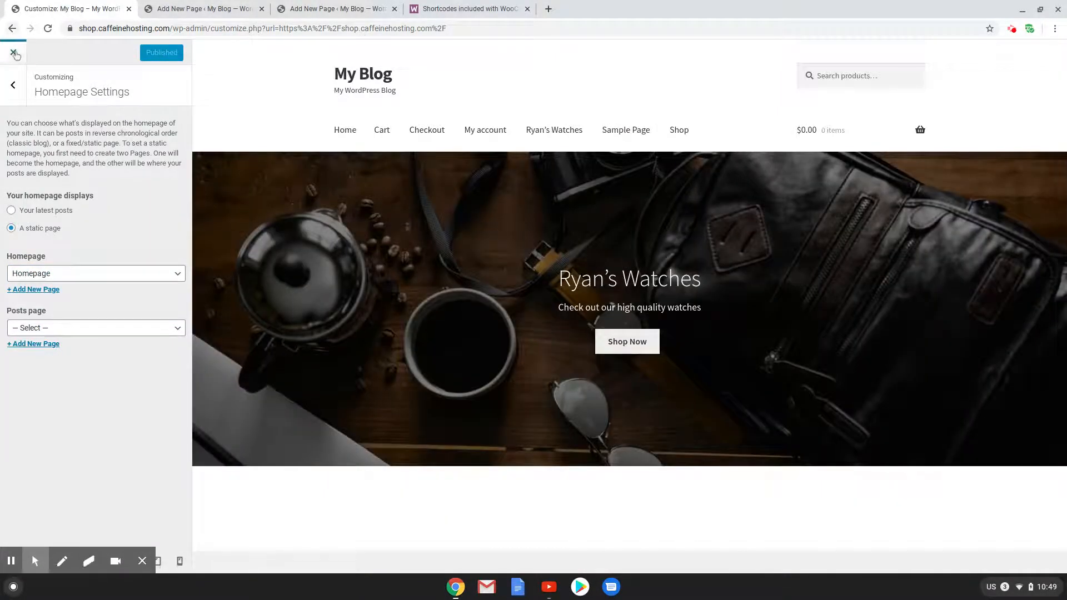
click(14, 53)
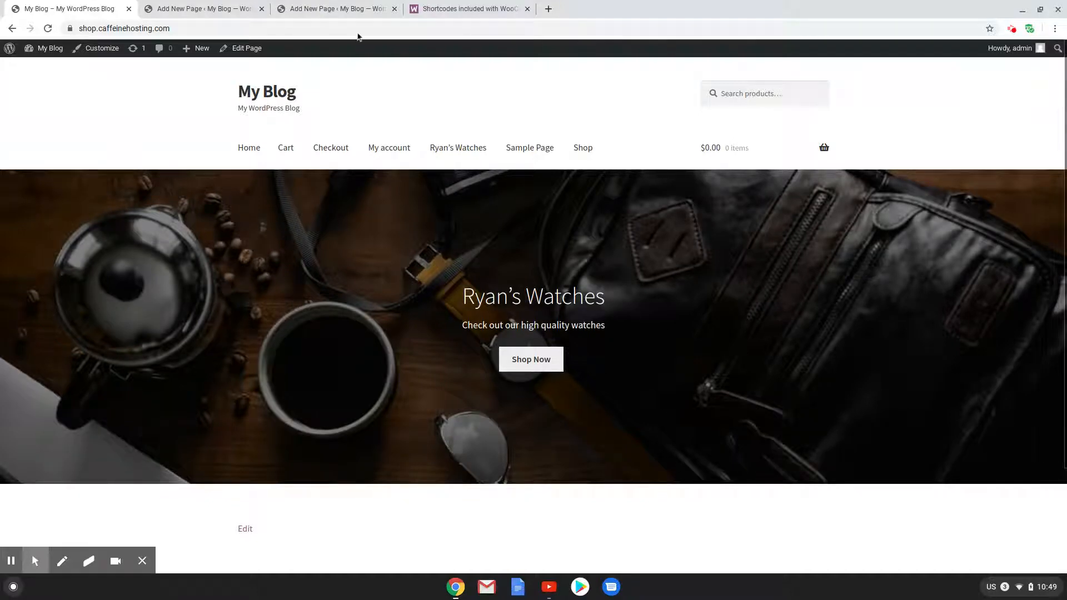
Step: Enable the fixed background on the cover block in the page editor and check its scrolling effect
click(331, 6)
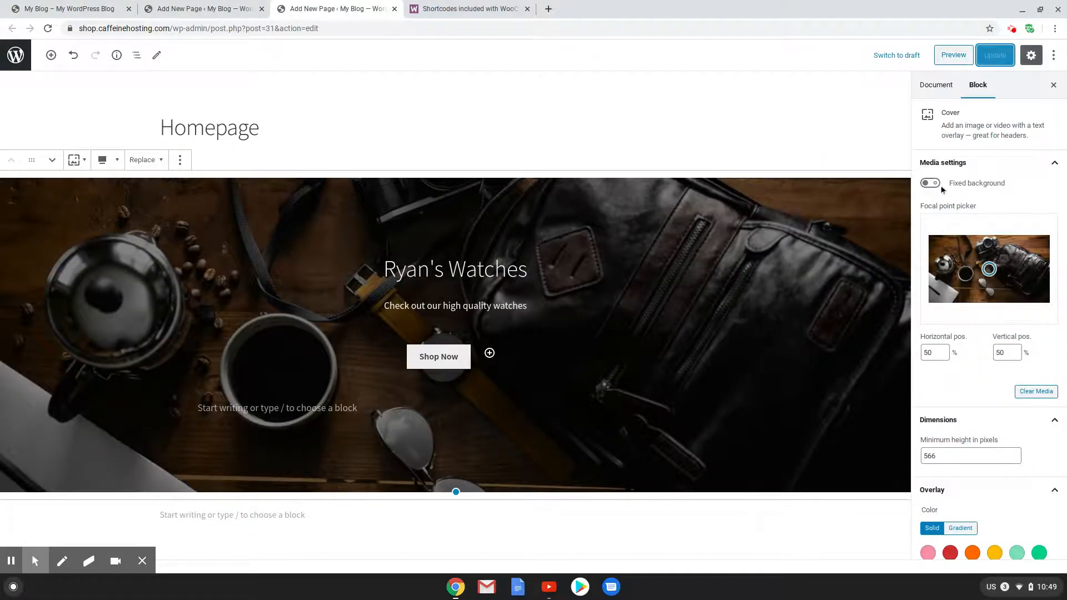
click(931, 184)
scroll(538, 261, down, 2)
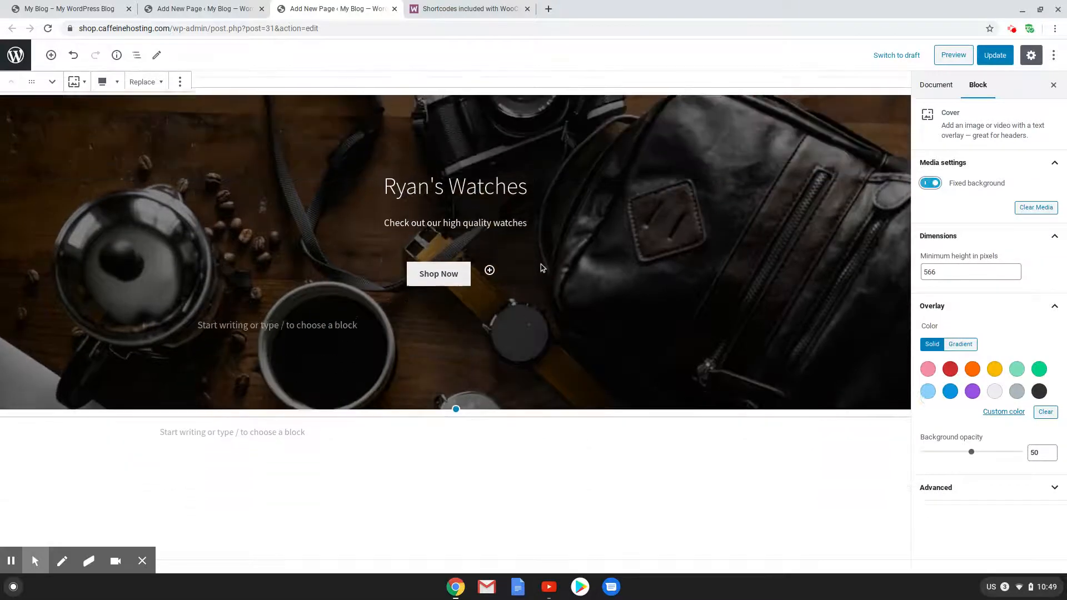
scroll(543, 267, up, 2)
scroll(543, 267, down, 1)
scroll(543, 267, up, 1)
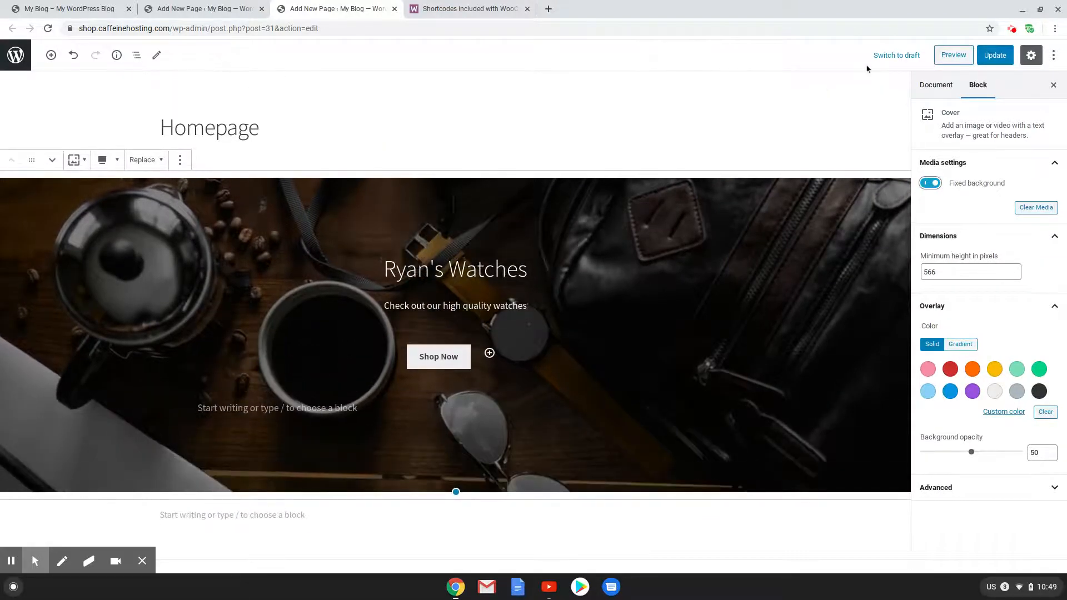
Step: Update the page and reload the live storefront to check the cover's fixed background
click(985, 52)
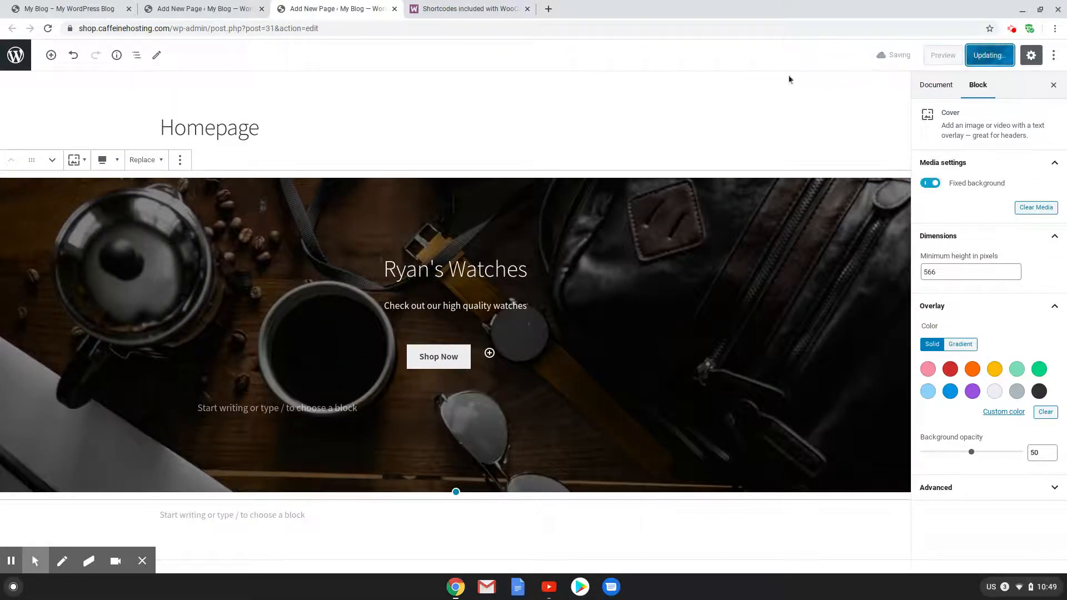
click(94, 4)
click(49, 30)
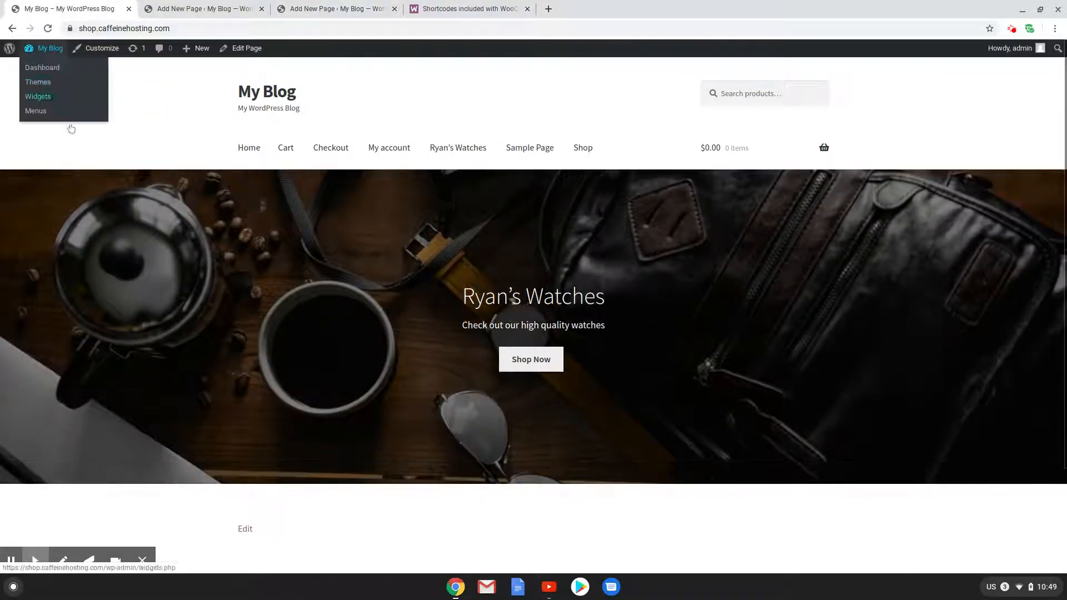
scroll(605, 297, down, 3)
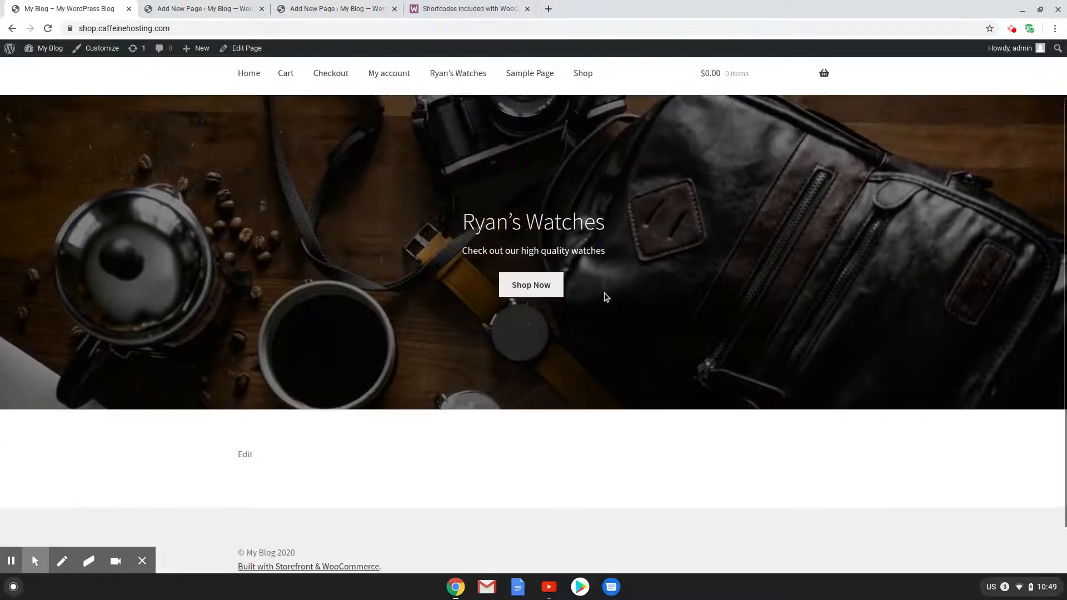
scroll(606, 297, up, 3)
Step: Insert a Spacer block above the heading inside the cover in the page editor
click(316, 6)
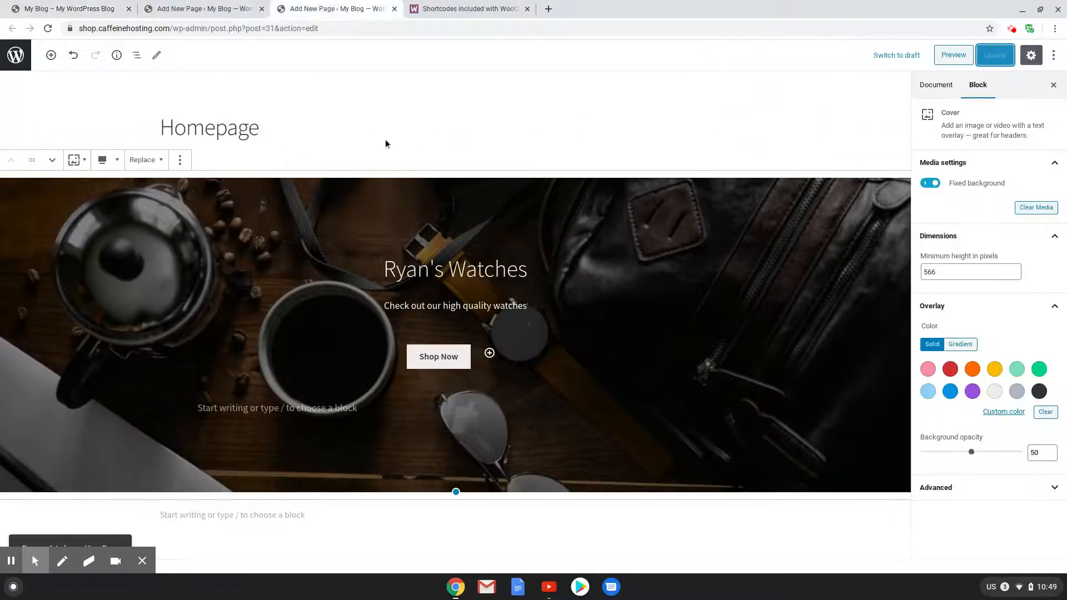
click(392, 269)
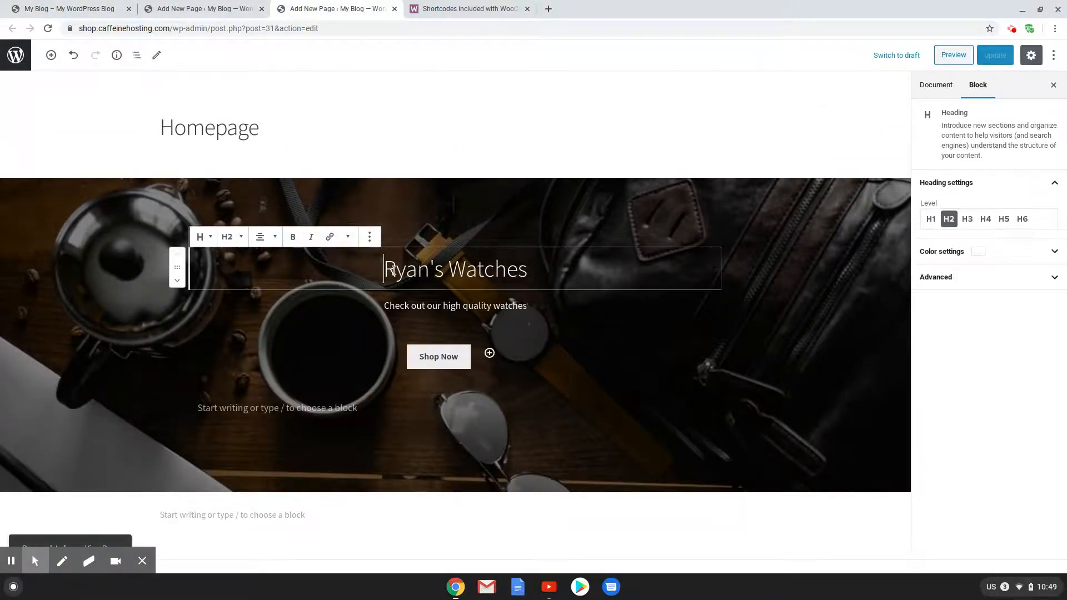
key(Return)
click(362, 229)
click(452, 234)
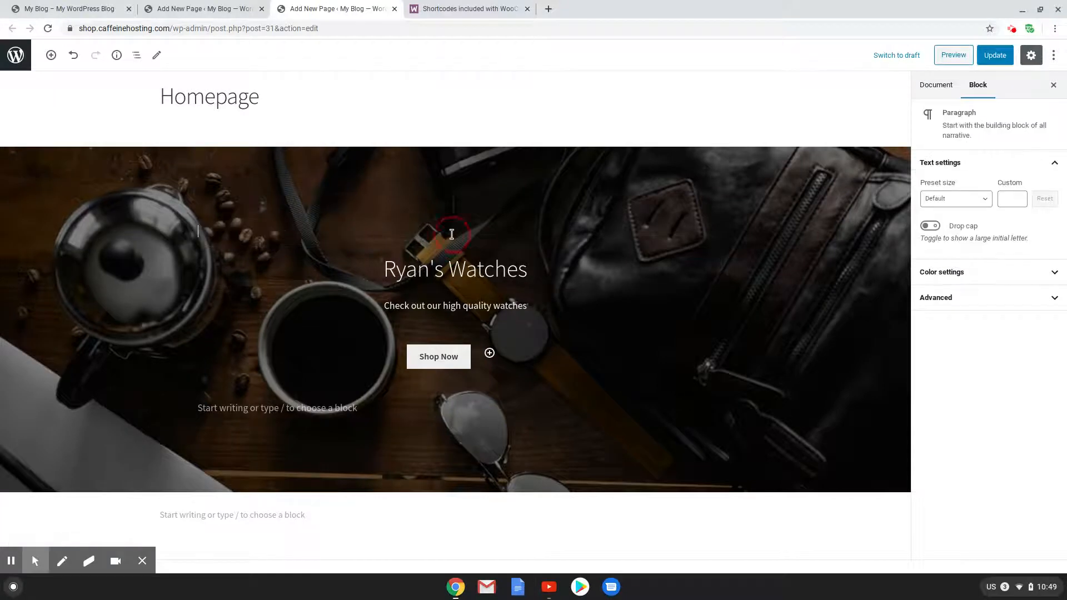
click(703, 229)
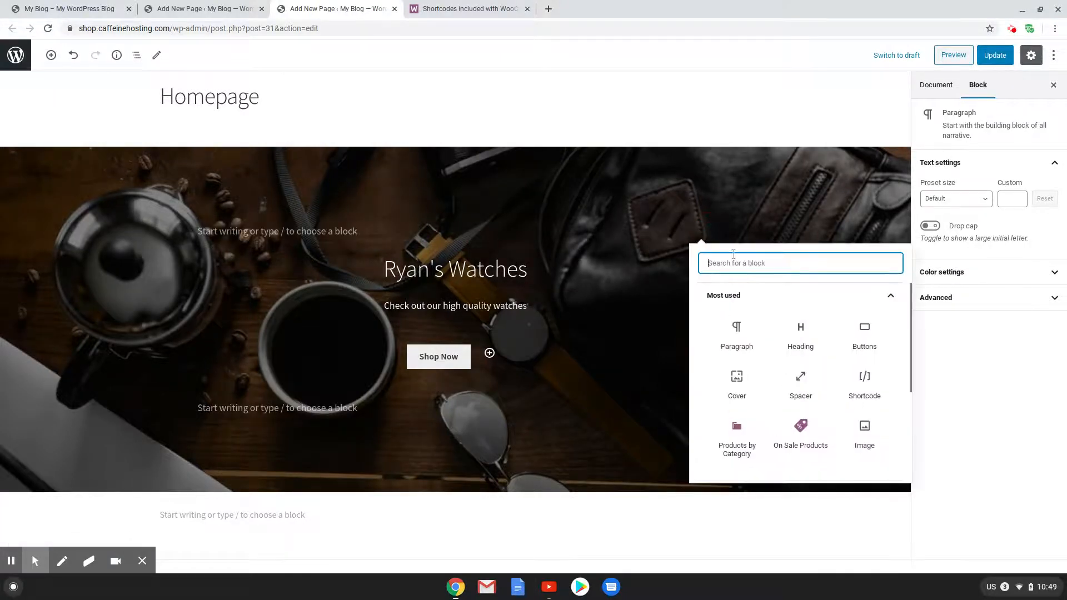
text(spacer)
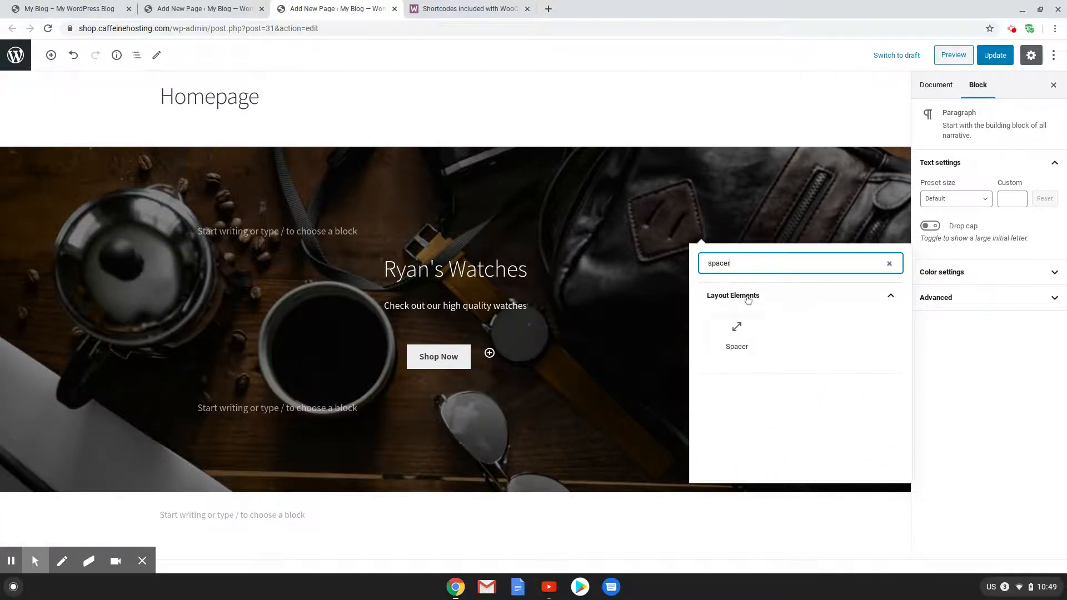
click(735, 333)
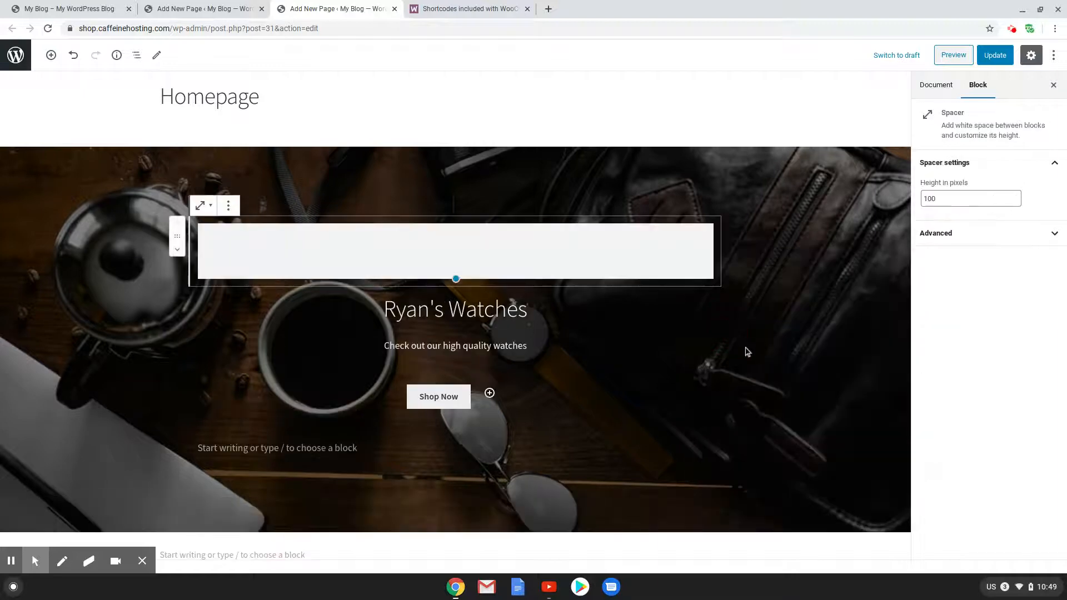
Step: Set the height of the spacer above the cover heading to 150 pixels
click(934, 199)
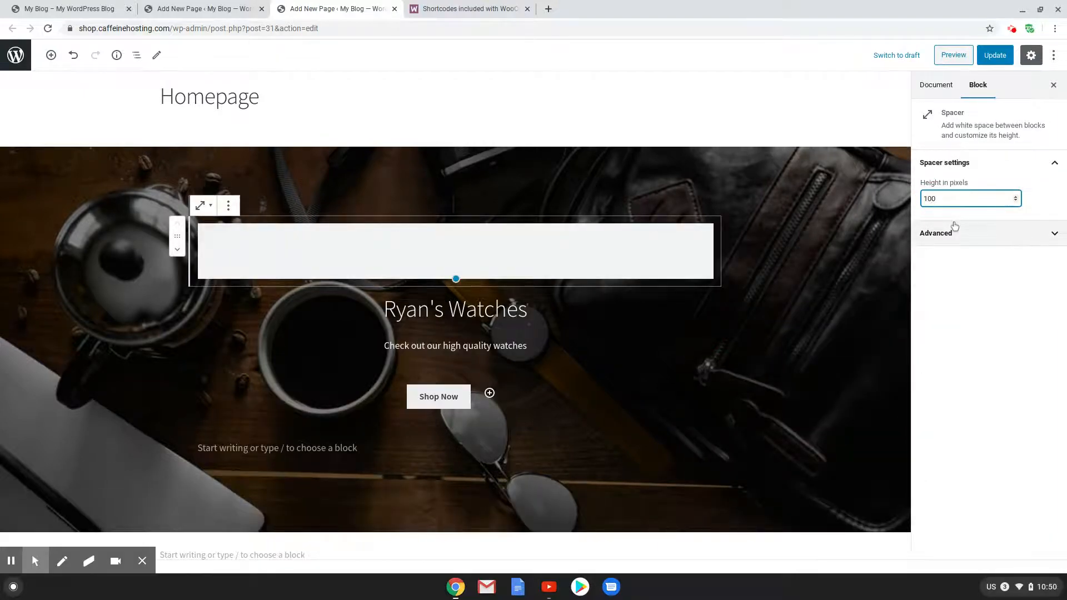
key(BackSpace)
key(BackSpace)
text(50)
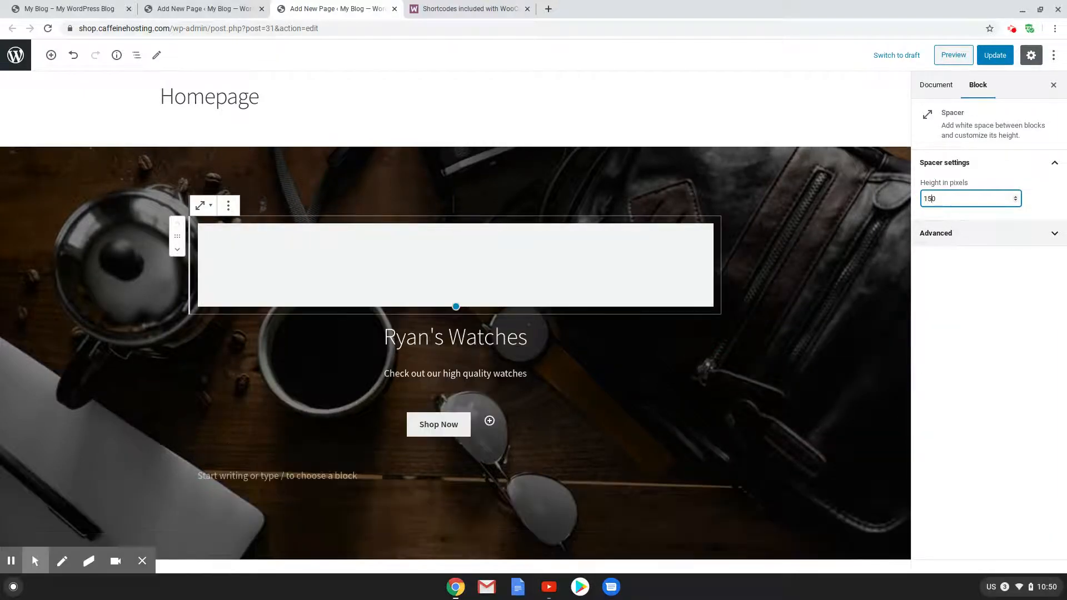
Step: Insert a Spacer block below the "Shop Now" button inside the cover and set its height to 150 pixels
click(341, 477)
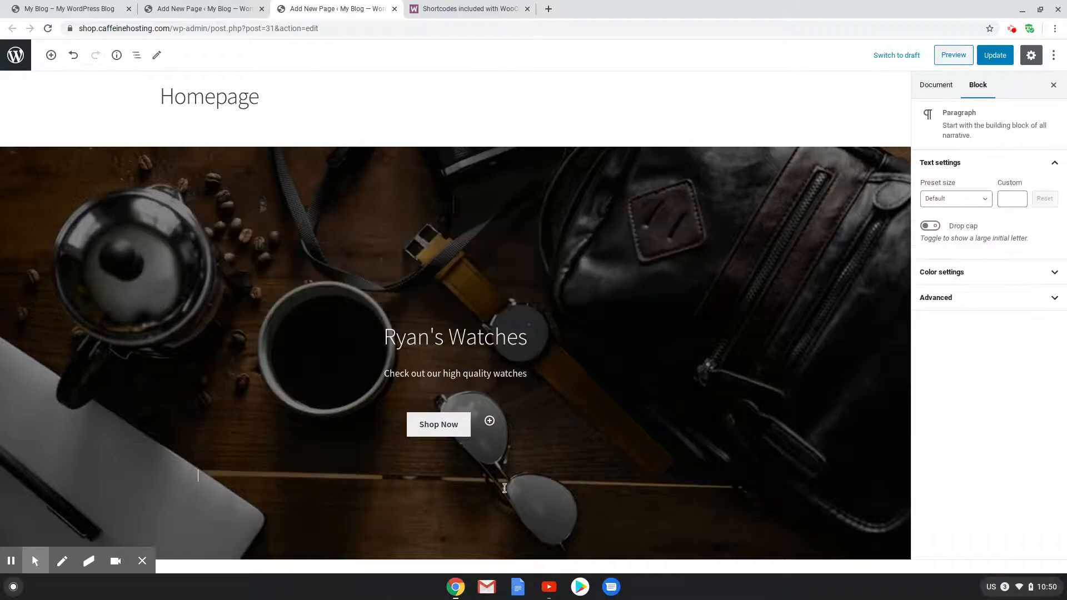
click(701, 476)
text(spac)
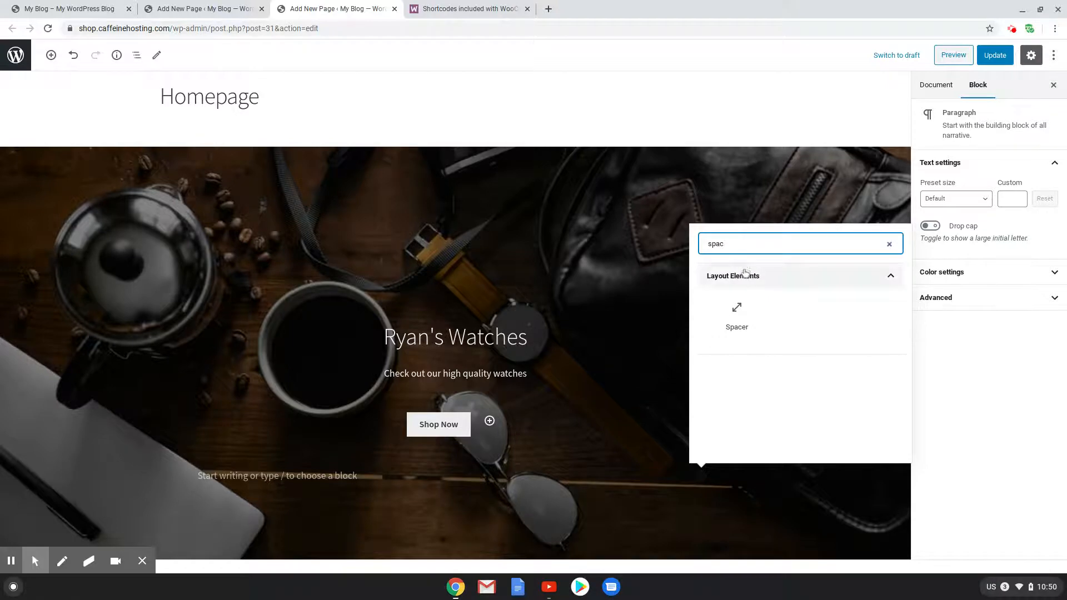
click(750, 319)
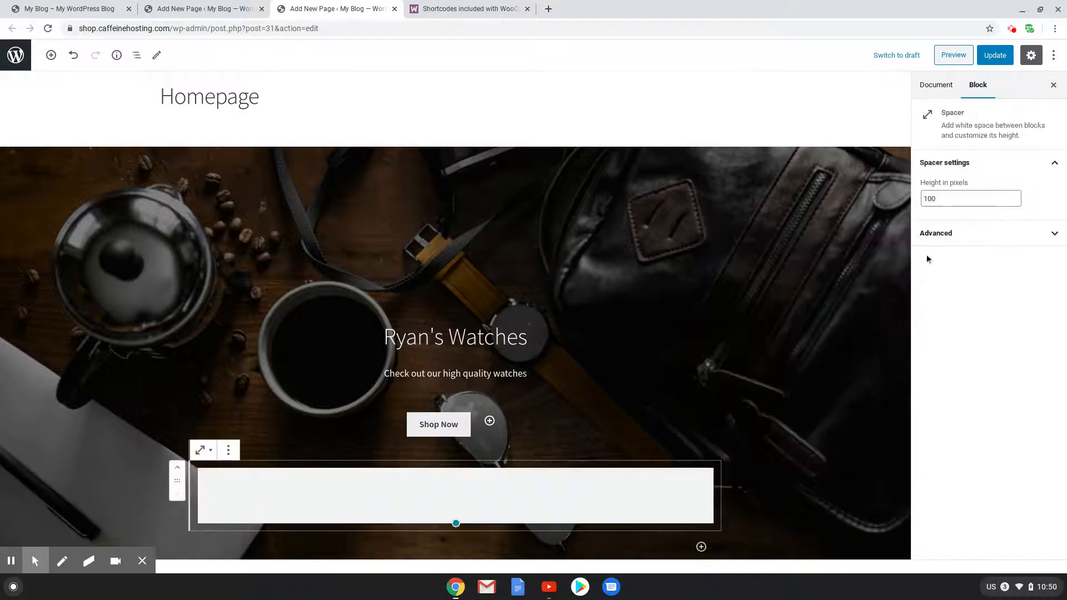
click(931, 199)
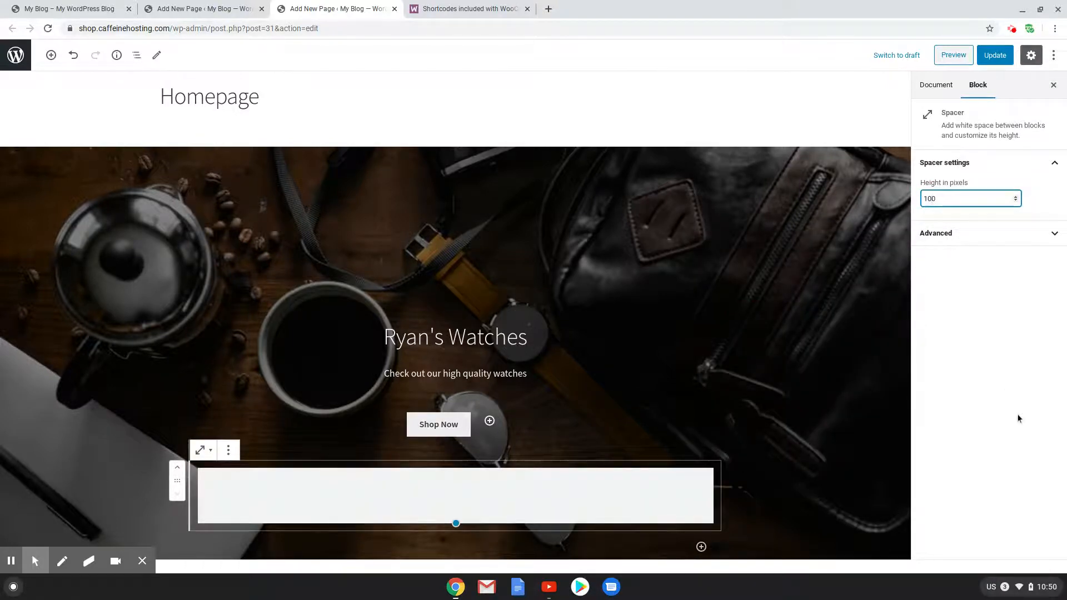
key(BackSpace)
key(BackSpace)
text(50)
Step: Update the page and reload the live storefront to review the taller cover banner
click(997, 53)
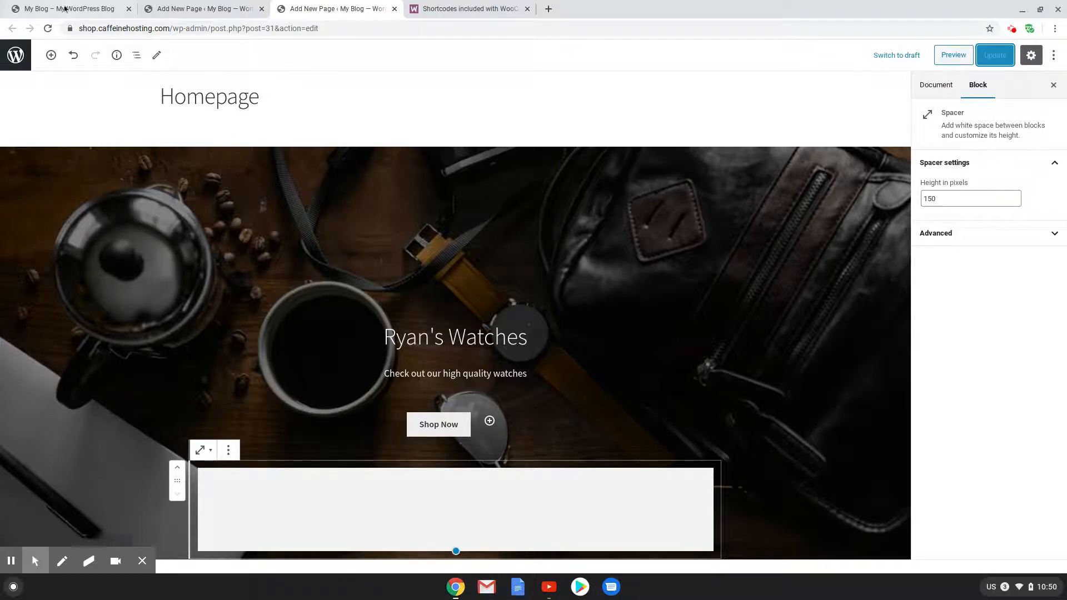
click(65, 8)
click(47, 28)
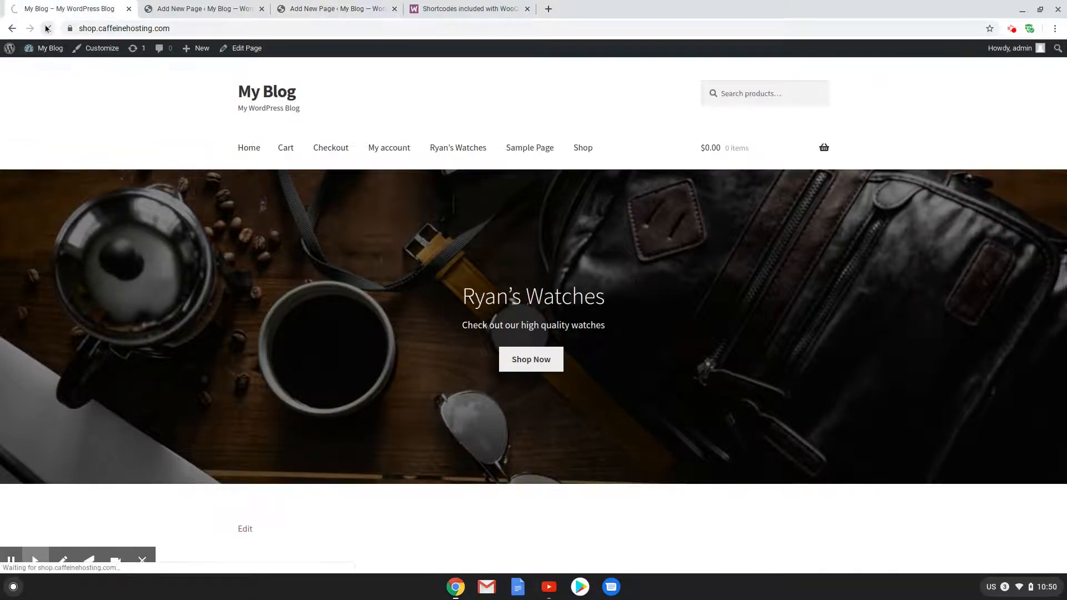
scroll(472, 311, down, 2)
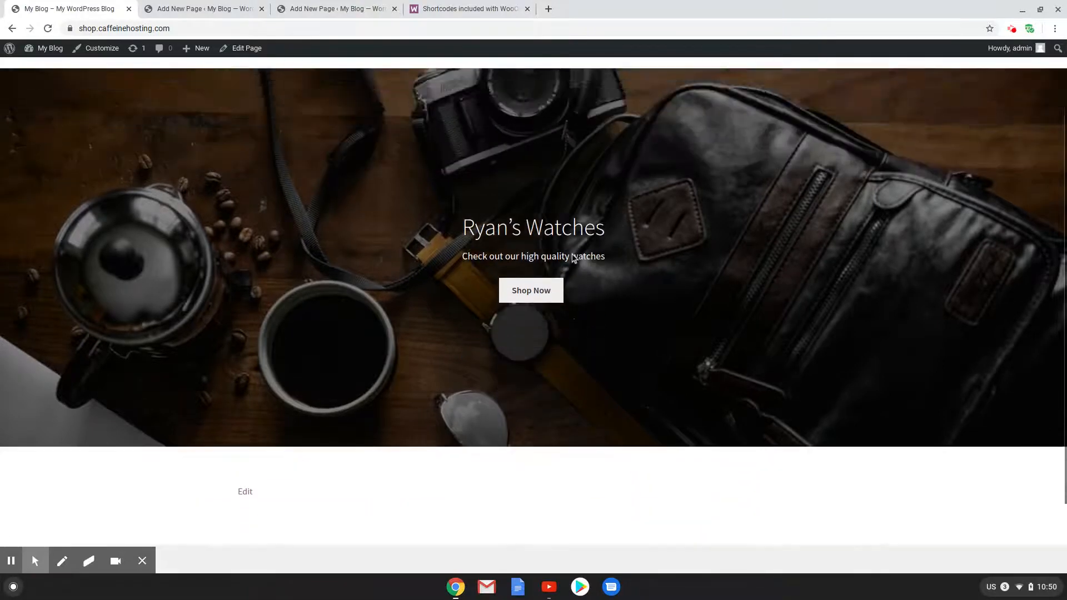
scroll(501, 314, up, 2)
scroll(550, 320, down, 1)
scroll(533, 311, up, 1)
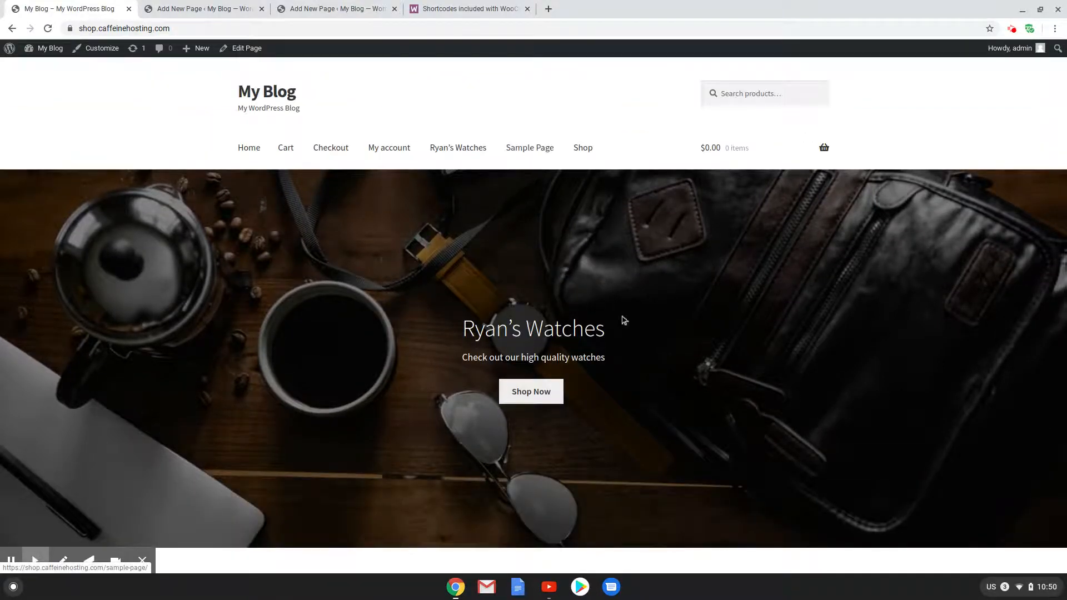
scroll(832, 425, down, 3)
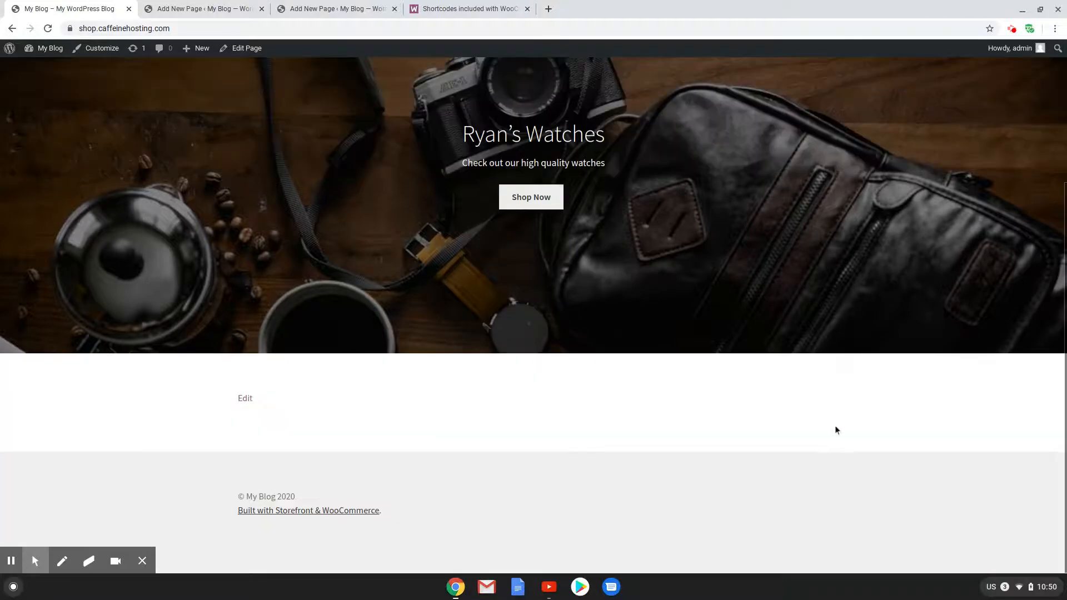
scroll(839, 431, up, 3)
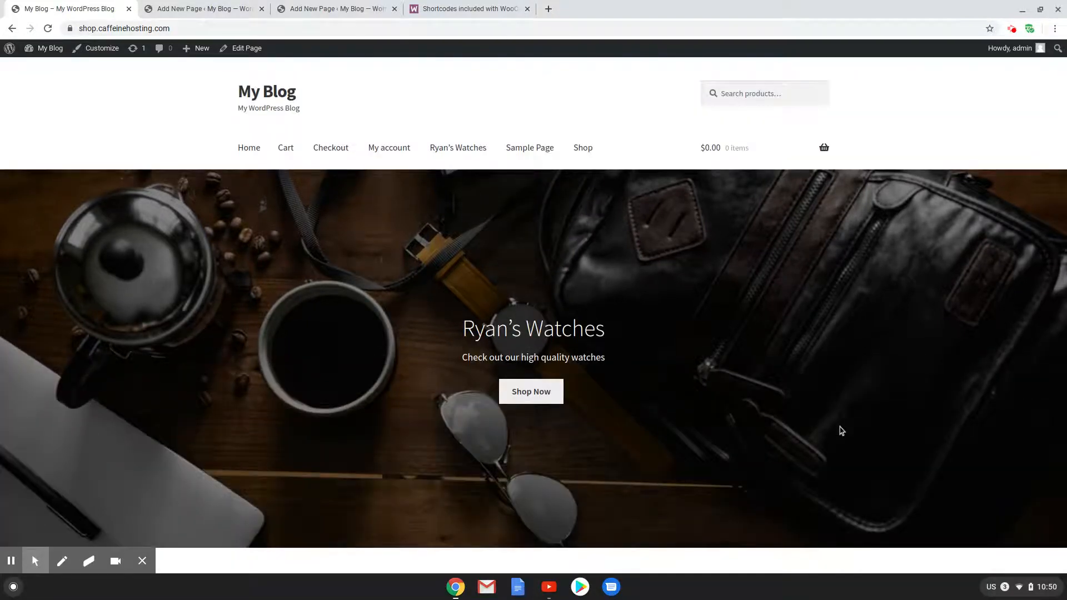
Step: Insert a Heading block below the cover in the page editor, enter "Categories" and centre its text
click(340, 4)
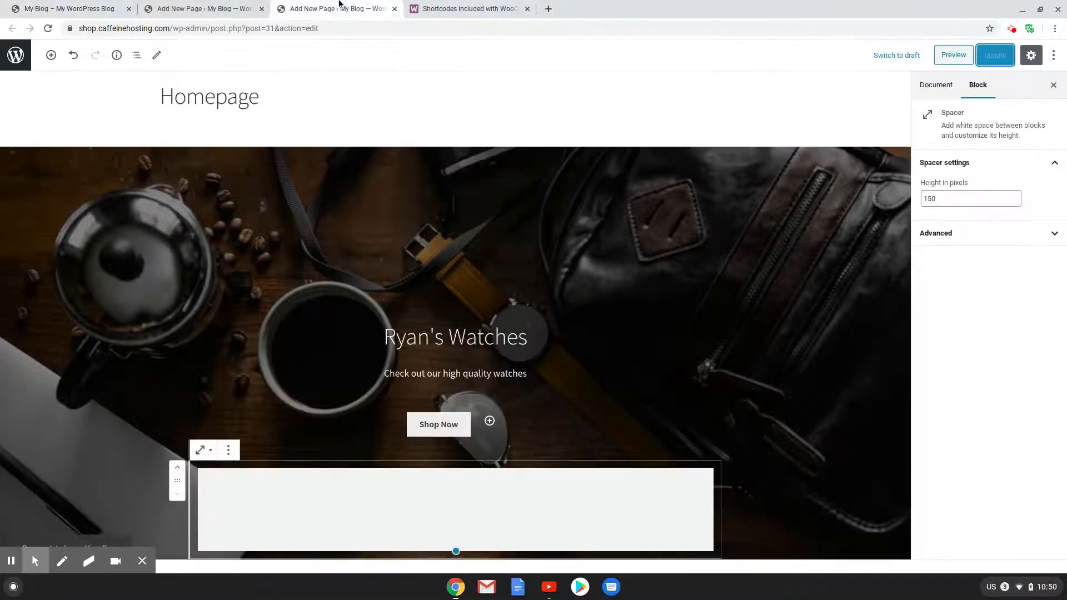
scroll(347, 261, down, 5)
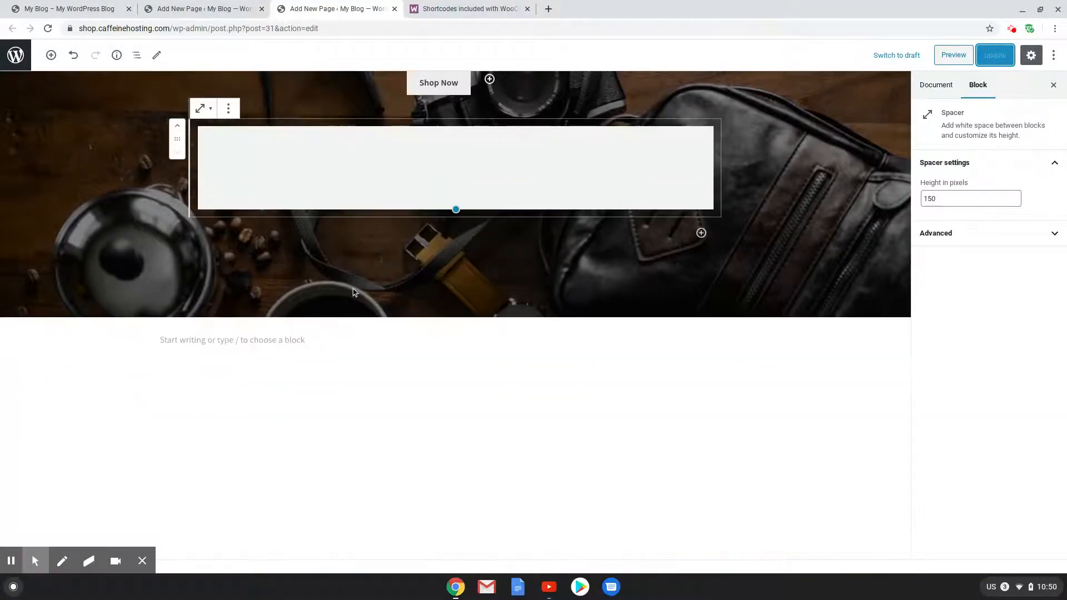
click(211, 338)
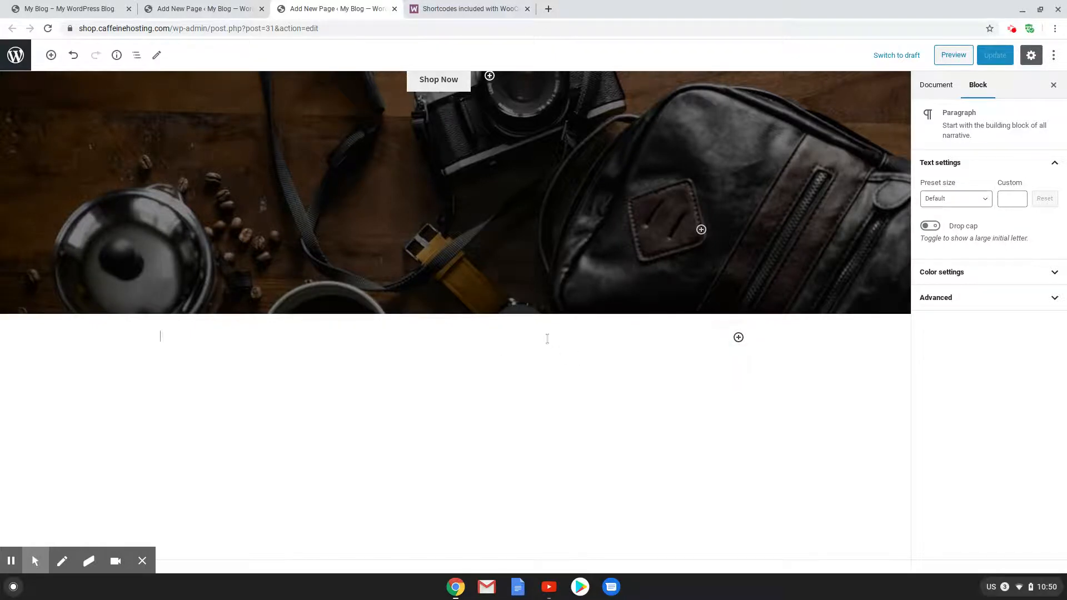
click(738, 337)
text(hea)
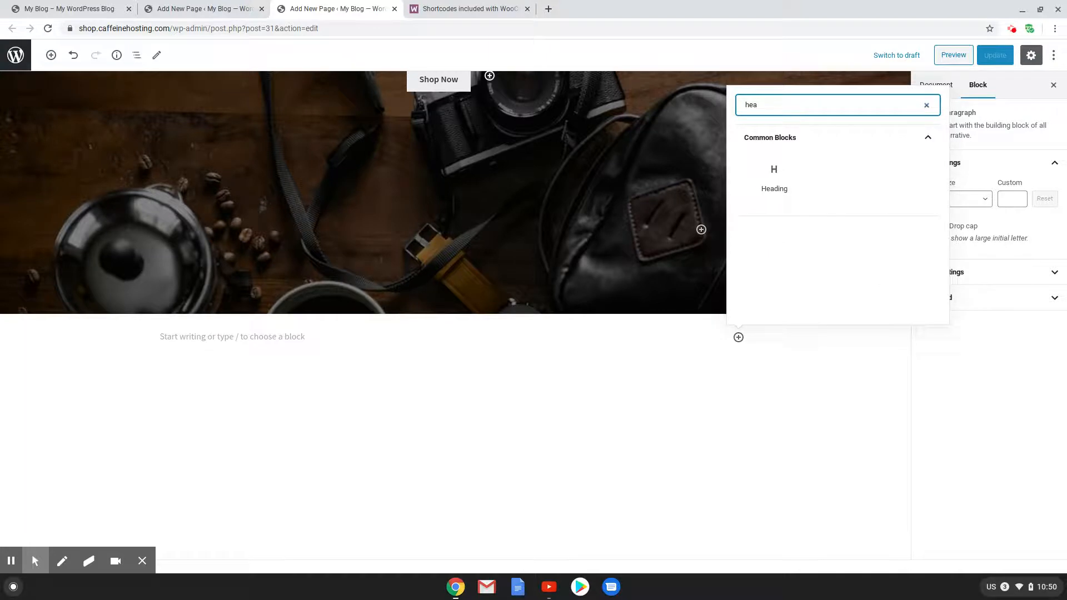
click(784, 171)
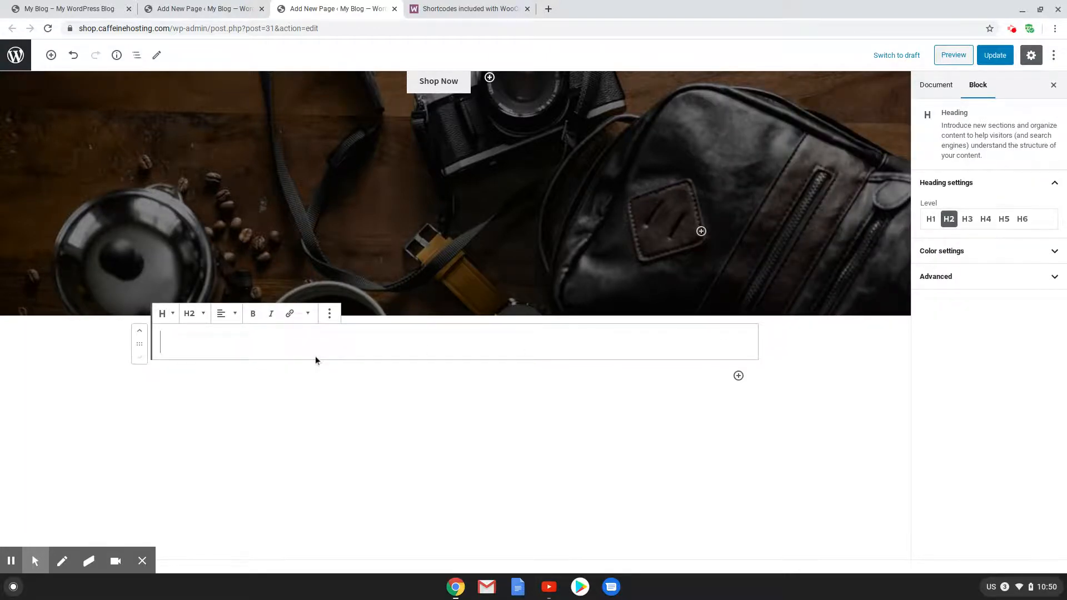
text(Categories)
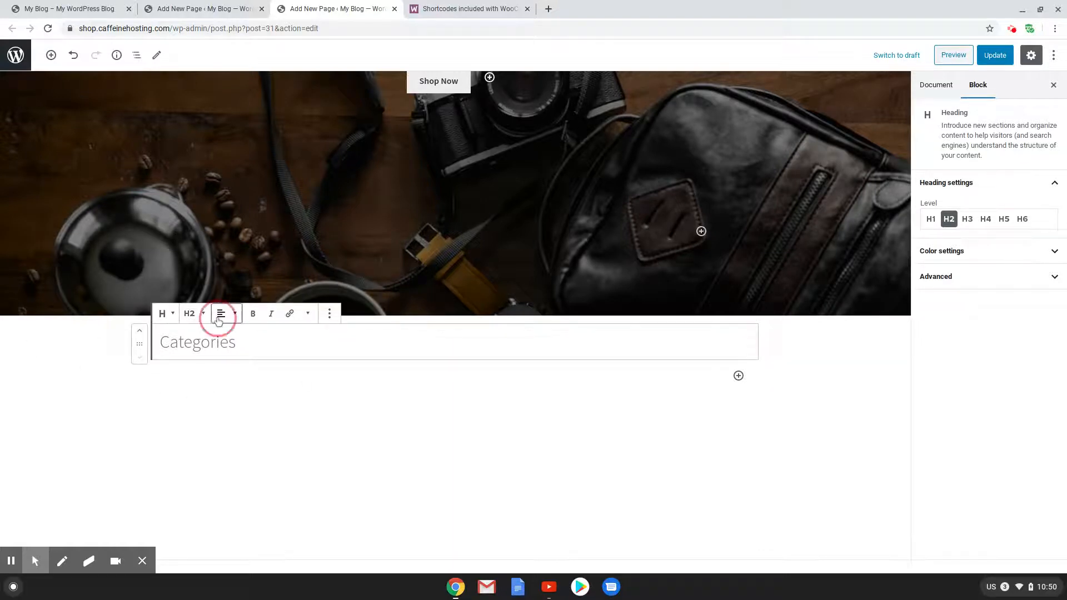
click(221, 314)
click(217, 261)
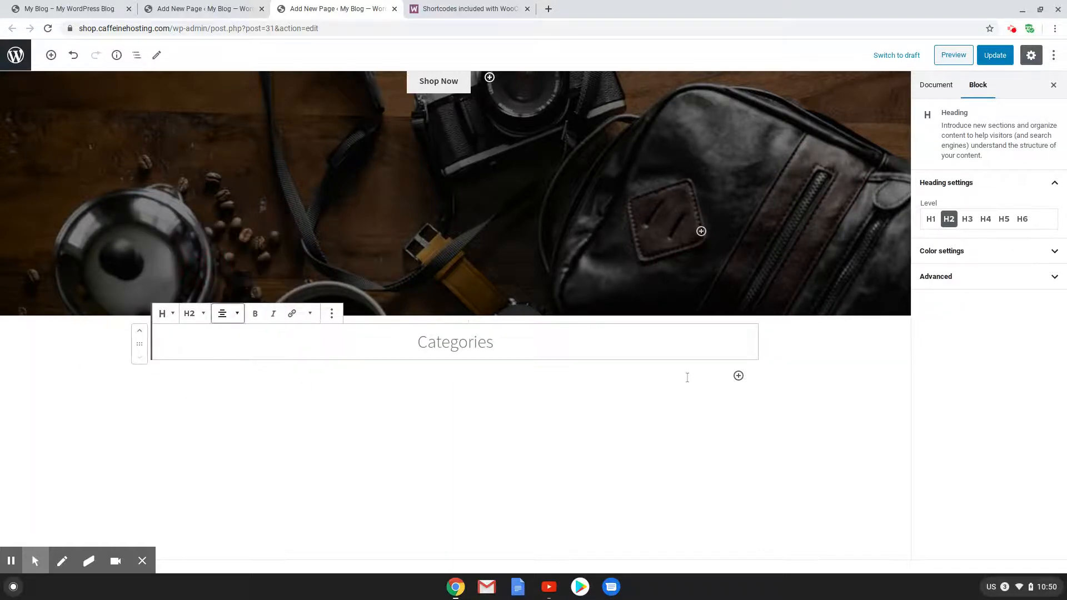
Step: Insert a Shortcode block below the "Categories" heading
click(423, 499)
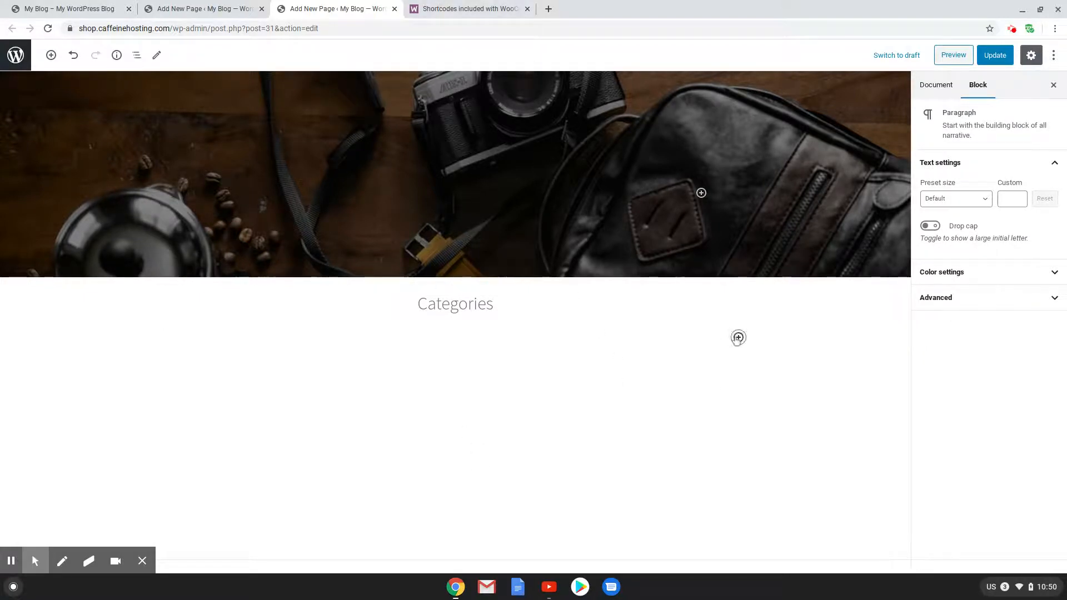
click(739, 337)
scroll(858, 258, down, 3)
scroll(859, 258, down, 1)
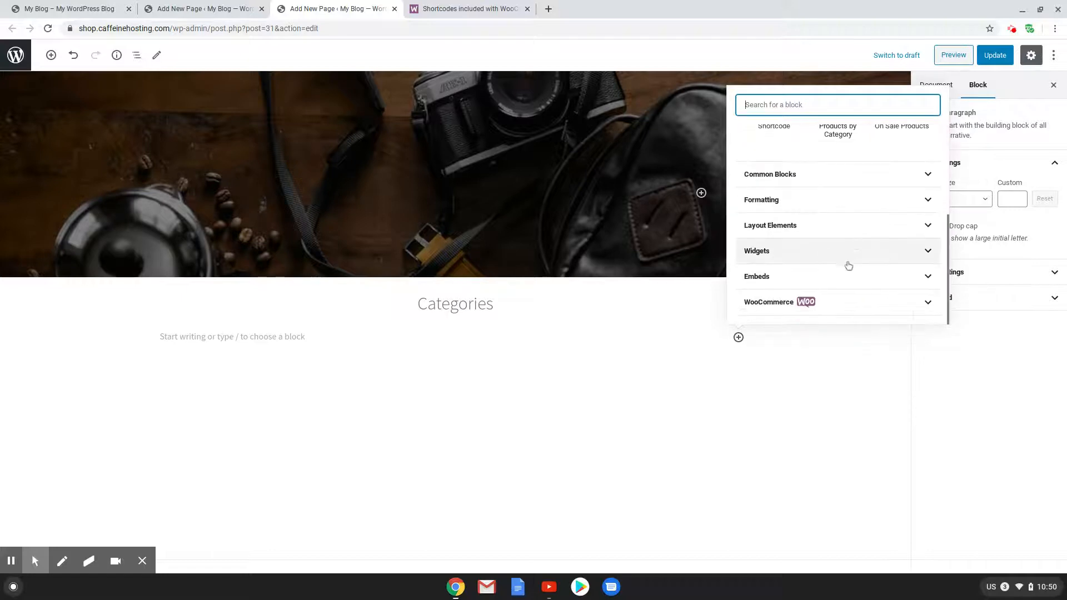
click(767, 302)
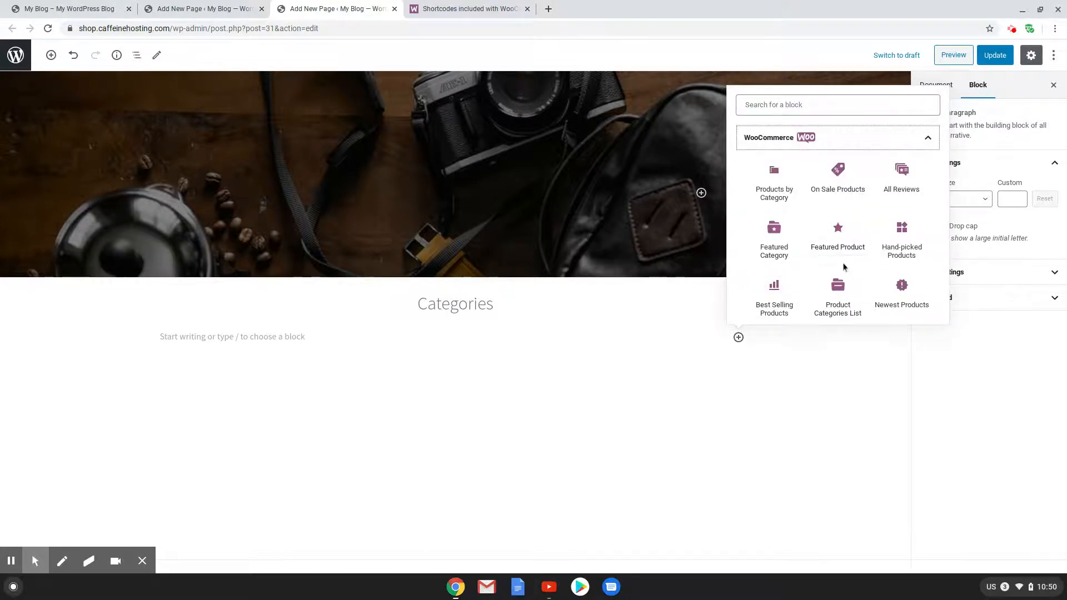
scroll(843, 265, up, 5)
click(775, 105)
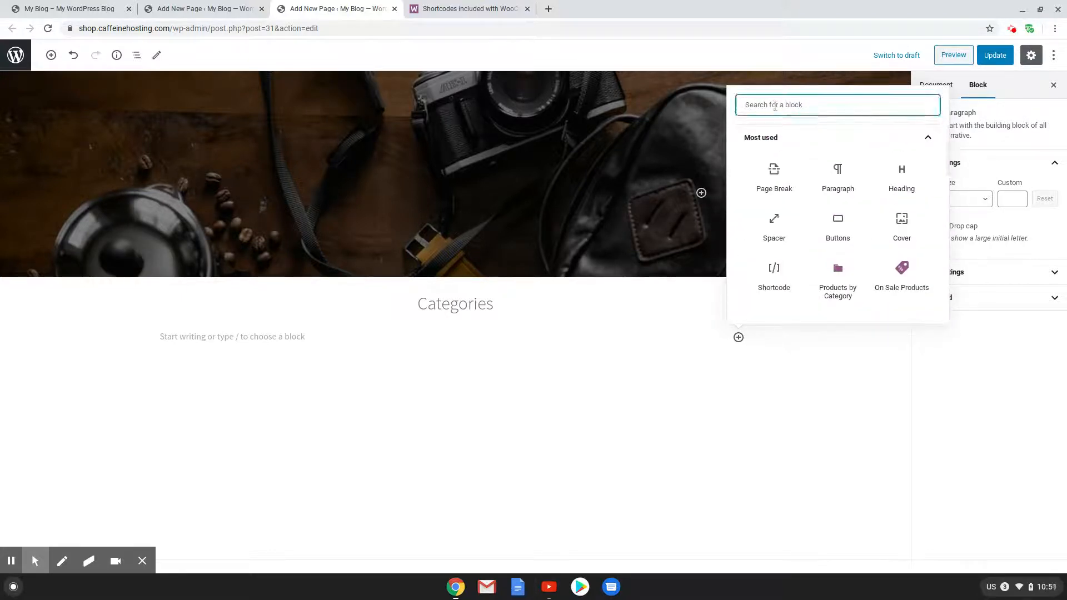
text(sho)
click(773, 174)
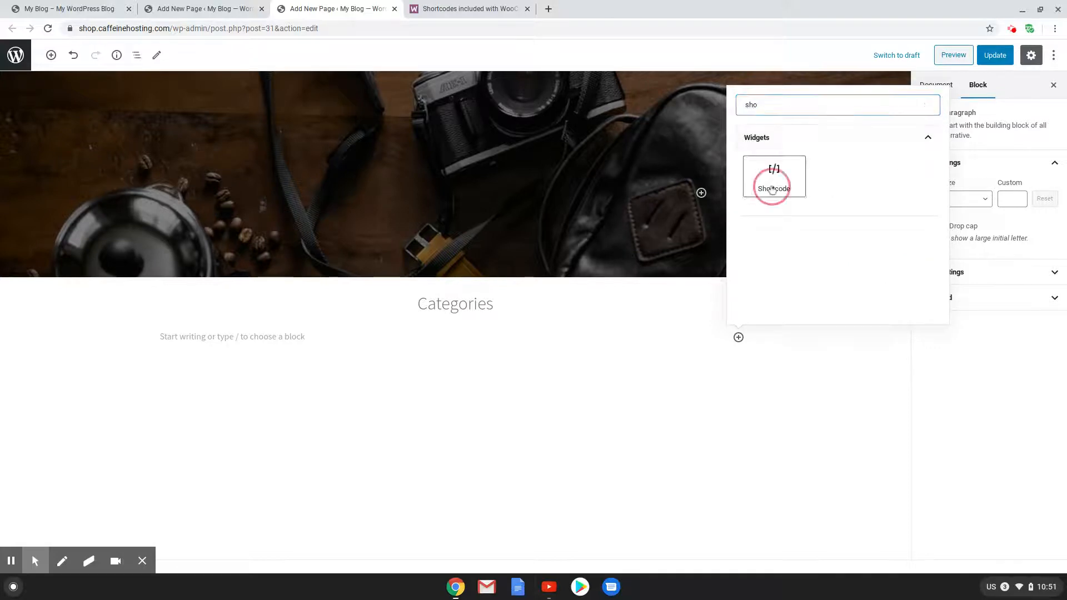
Step: Look through the WooCommerce shortcodes documentation for product shortcodes and return to the homepage editor
click(463, 7)
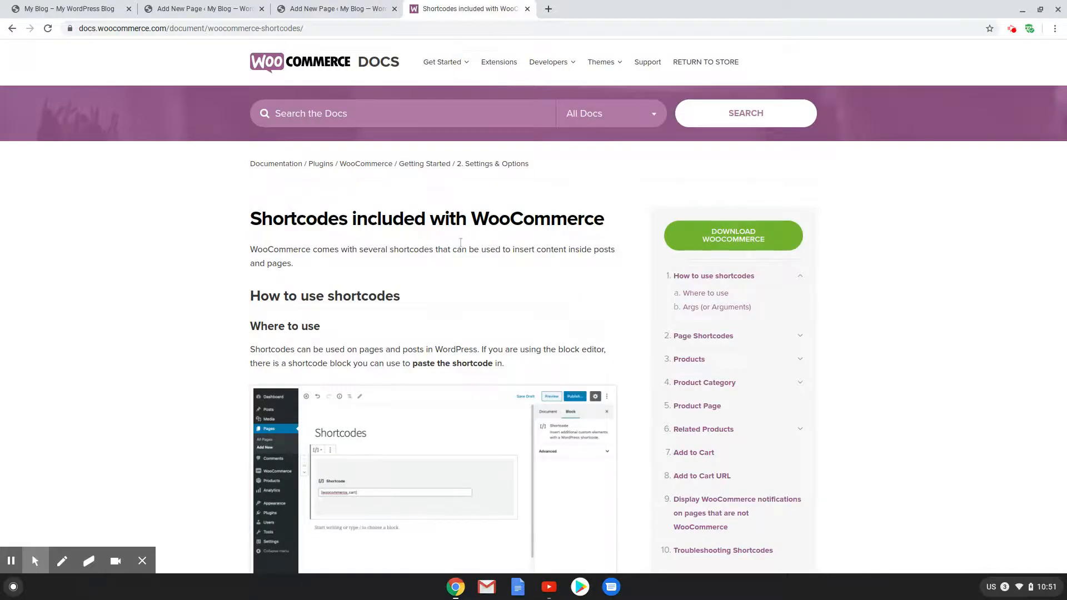
scroll(417, 239, down, 7)
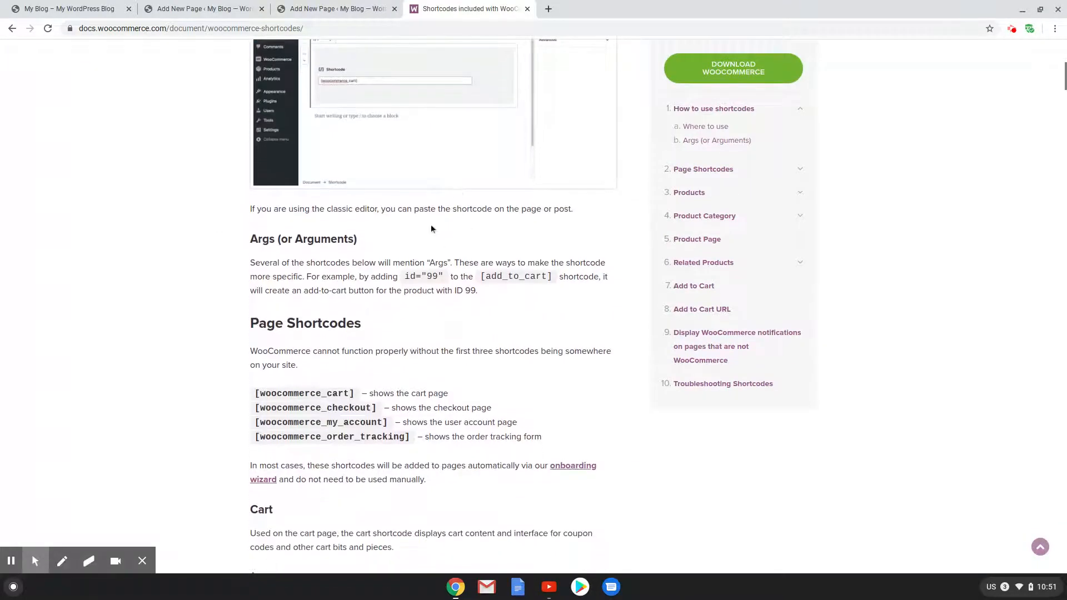
scroll(432, 225, up, 7)
scroll(434, 214, down, 18)
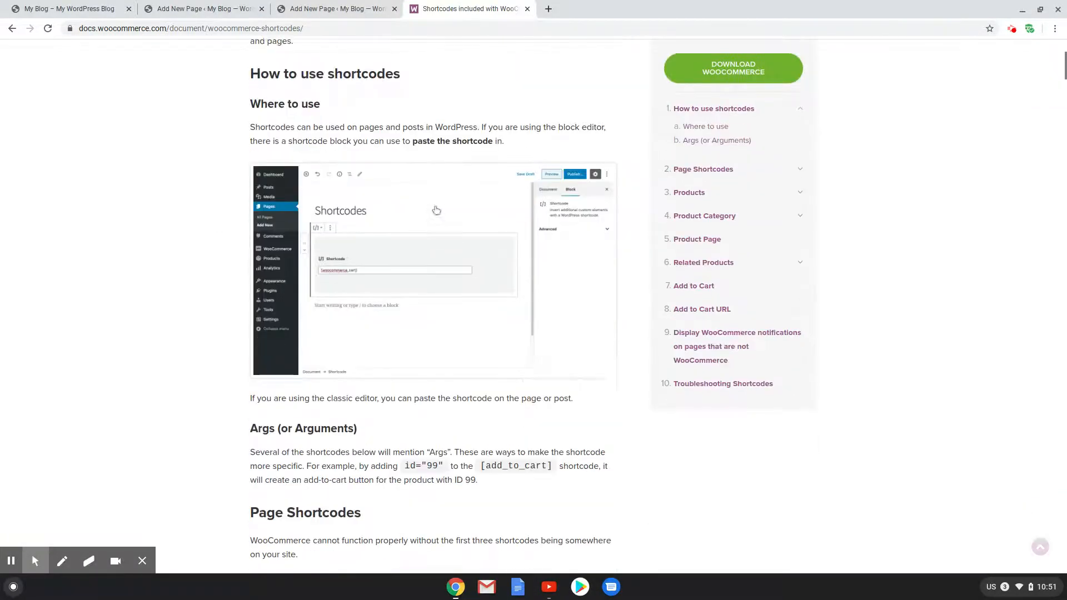
scroll(446, 206, down, 20)
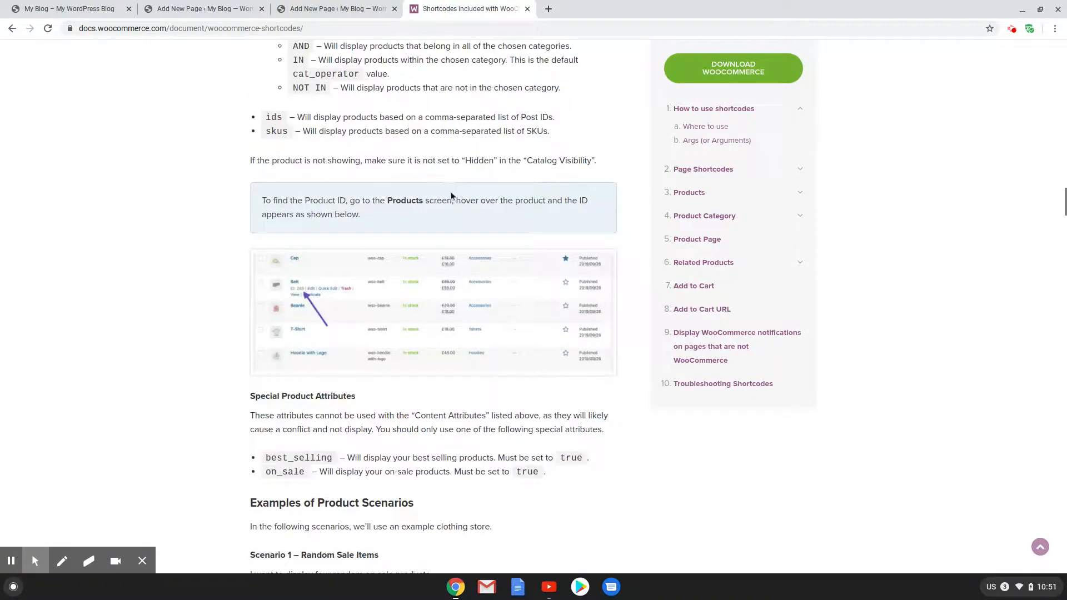
click(178, 9)
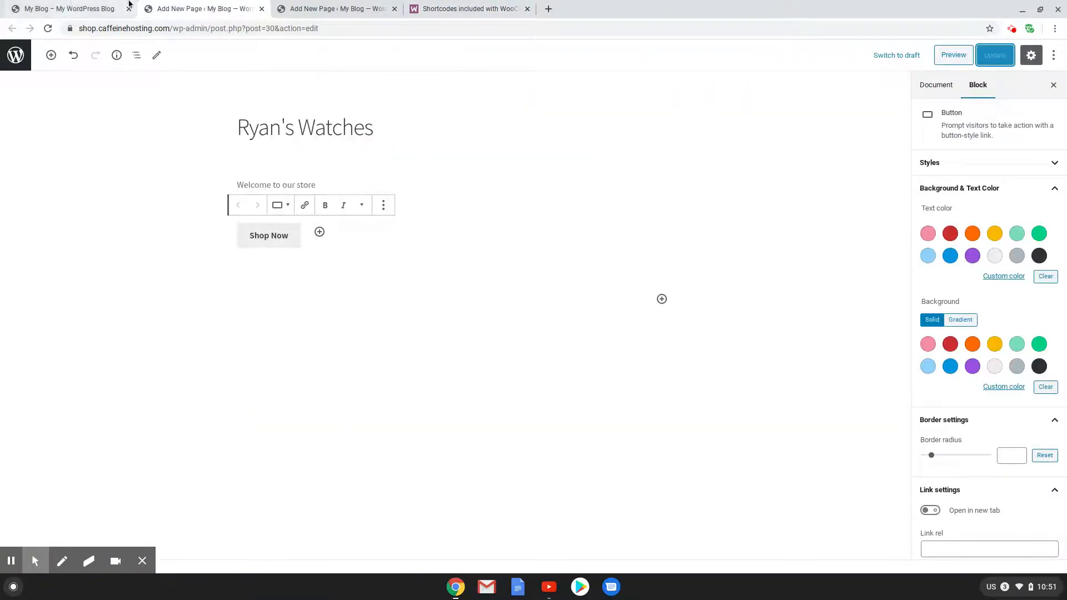
click(331, 9)
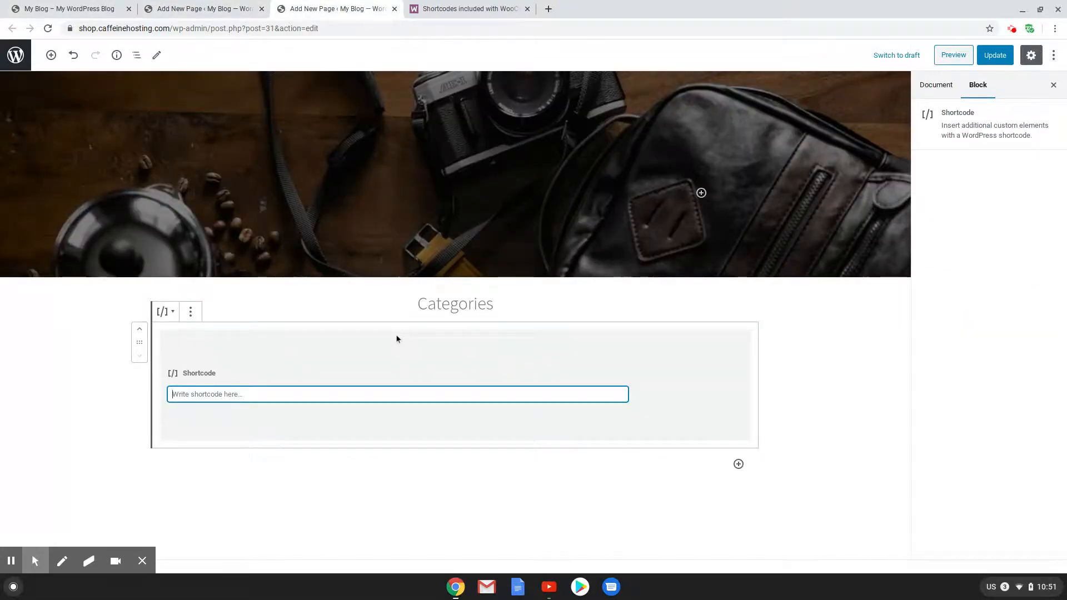
Step: Enter [product_categories] in the Shortcode block and update the page
text([p)
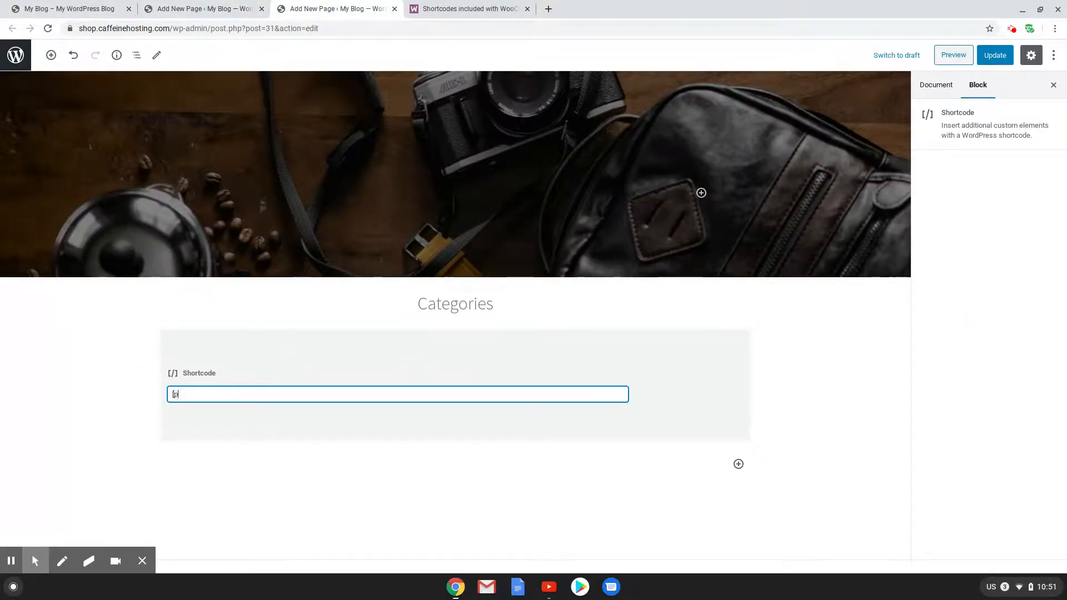
text(rot)
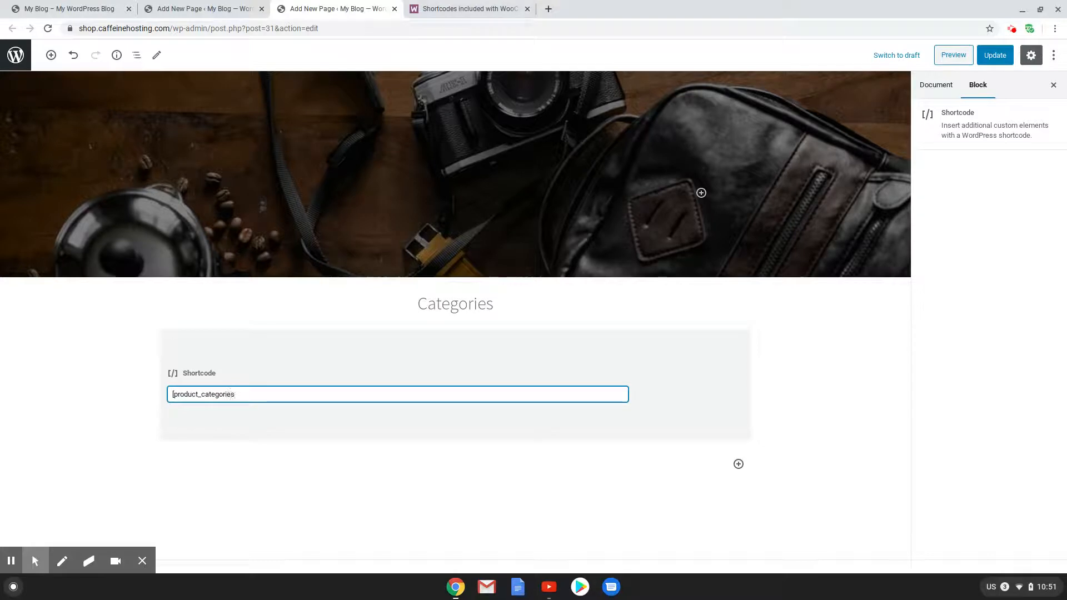
click(995, 55)
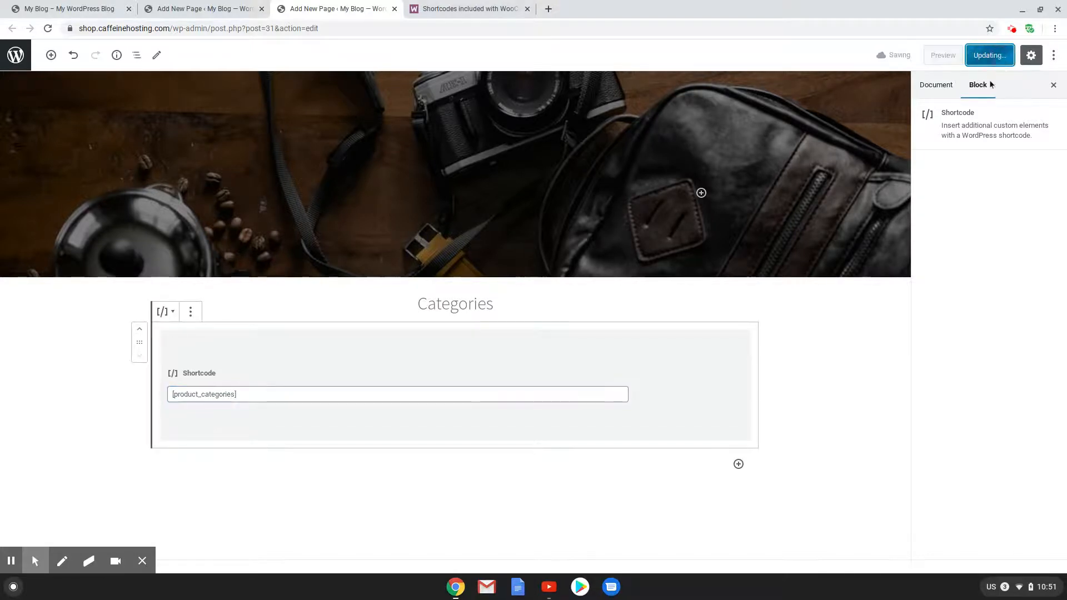
Step: Reload the live storefront and review the product categories below the cover banner
click(83, 9)
click(48, 28)
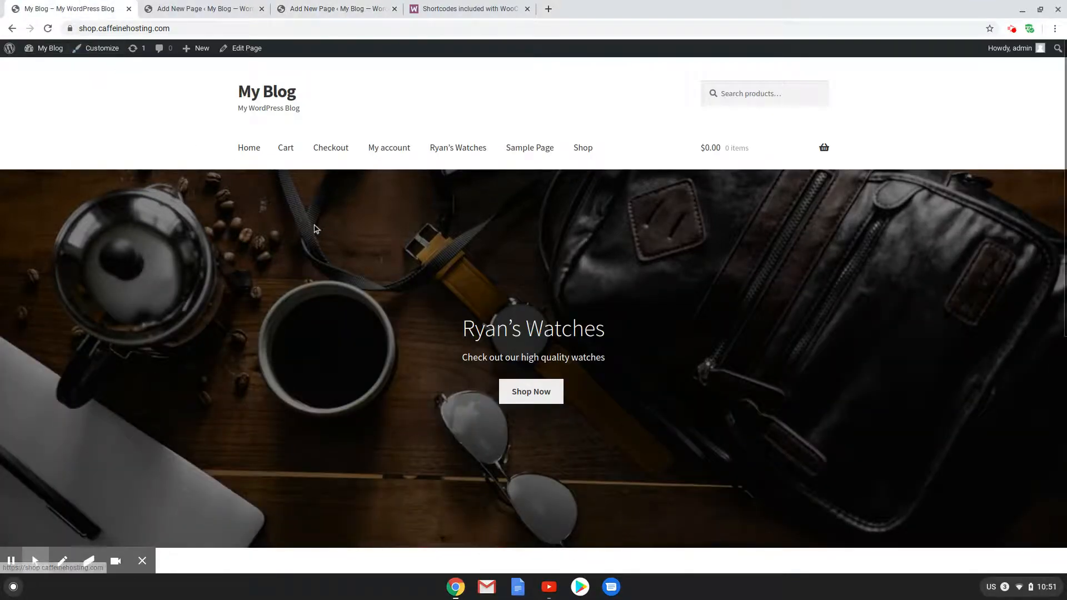
scroll(328, 225, down, 15)
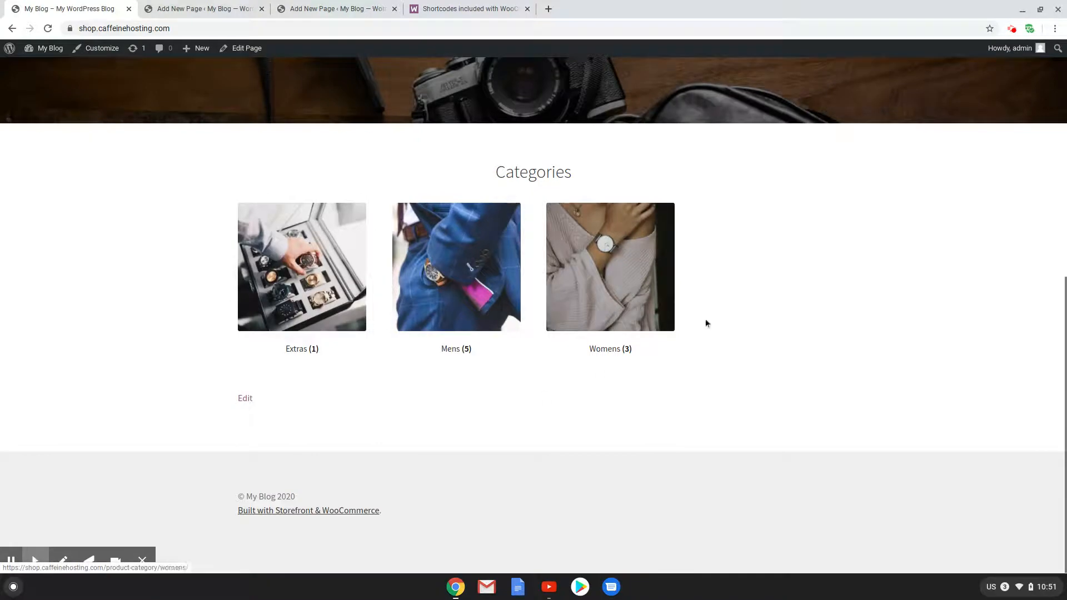
click(467, 8)
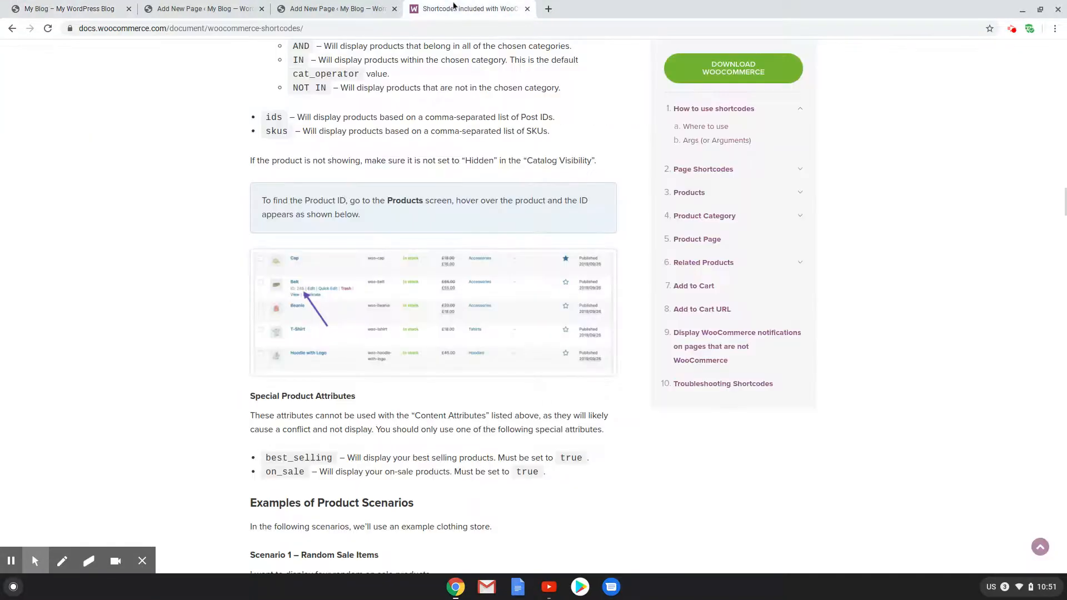
click(69, 8)
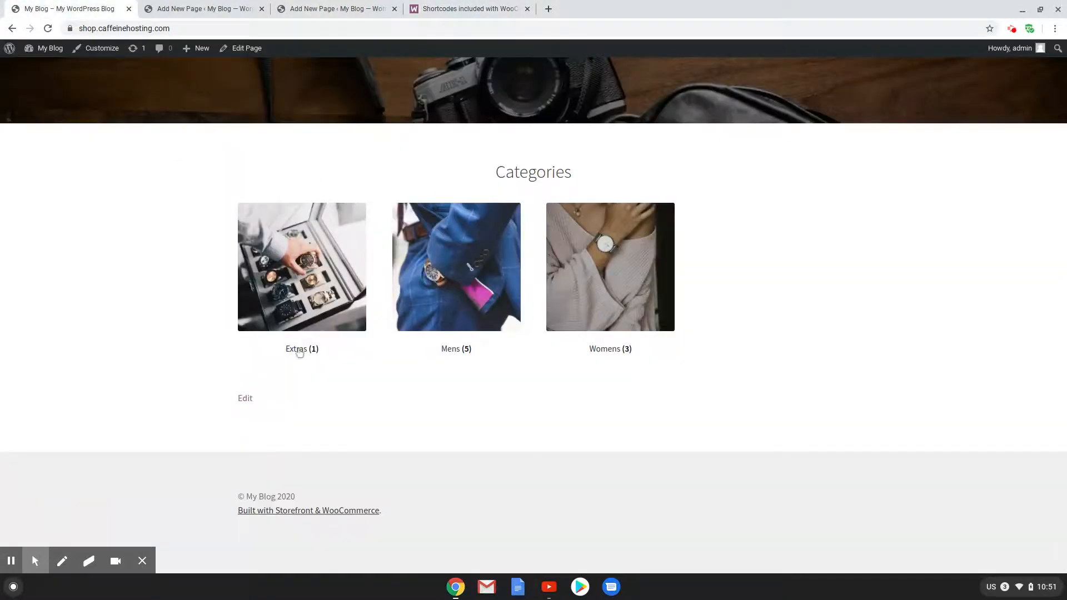
Step: Add the attribute colums="3" to the product_categories shortcode in the homepage editor and update the page
click(215, 6)
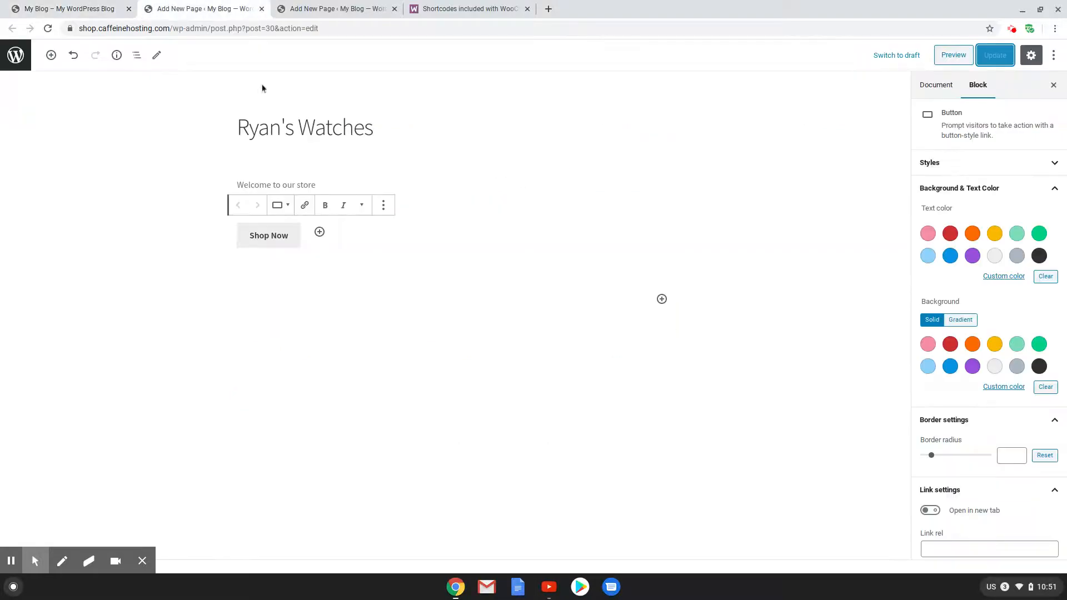
click(300, 4)
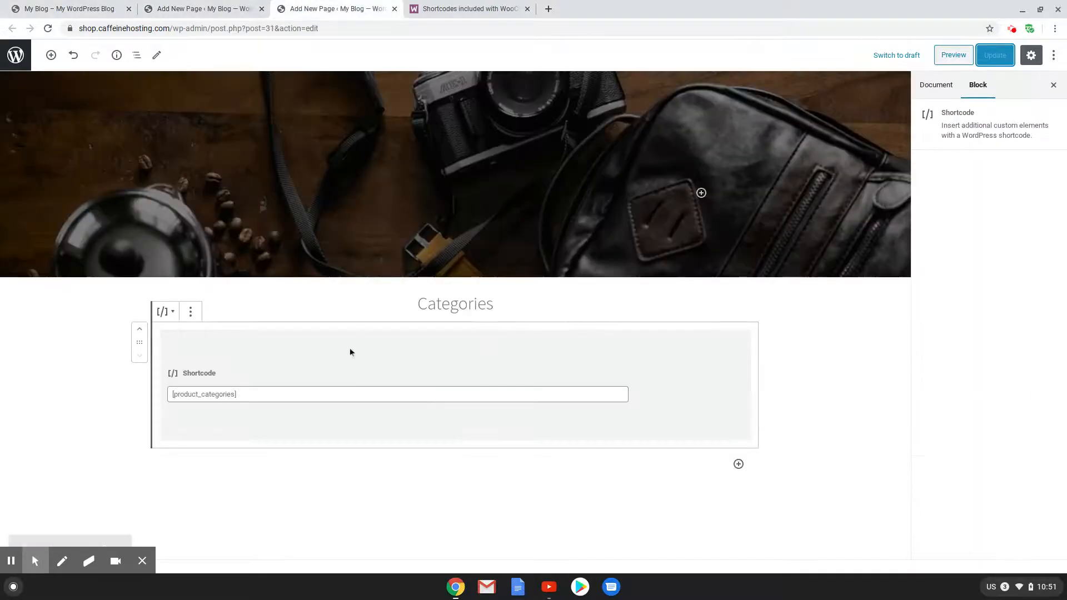
click(237, 396)
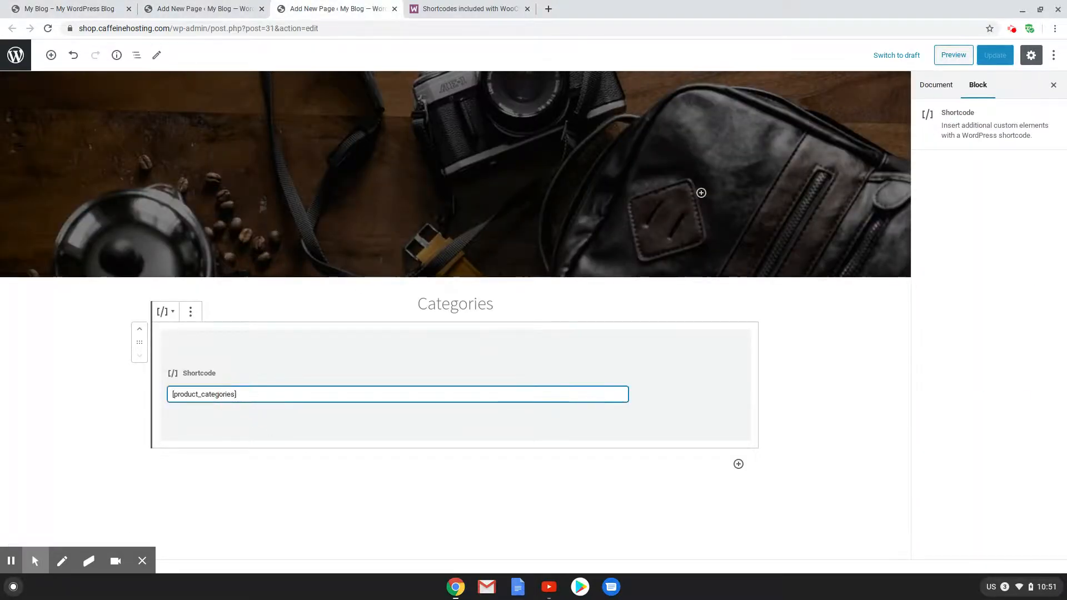
key(BackSpace)
text(colums)
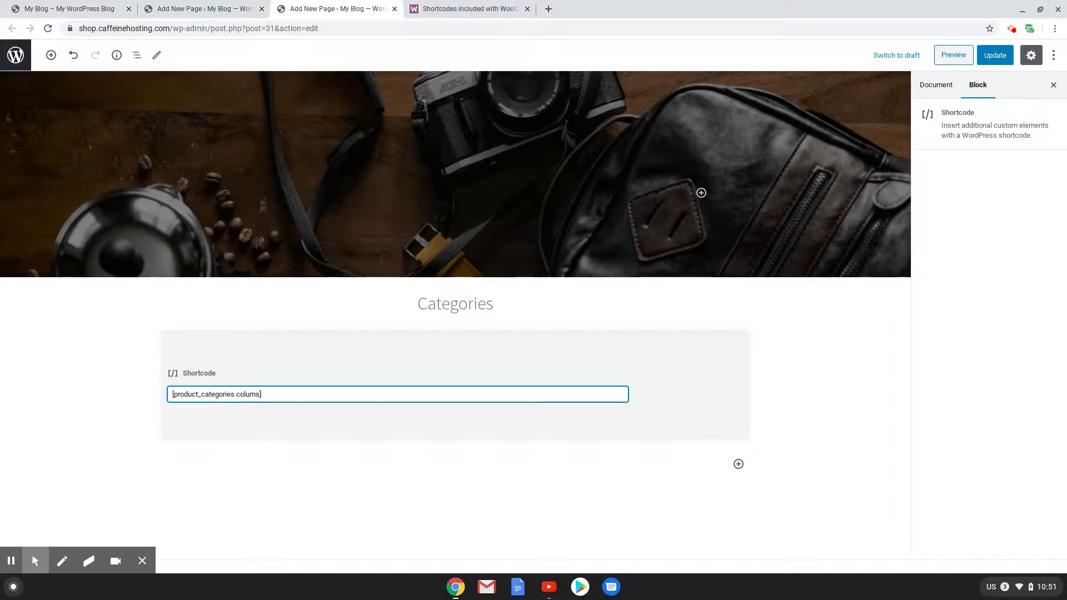
text(=])
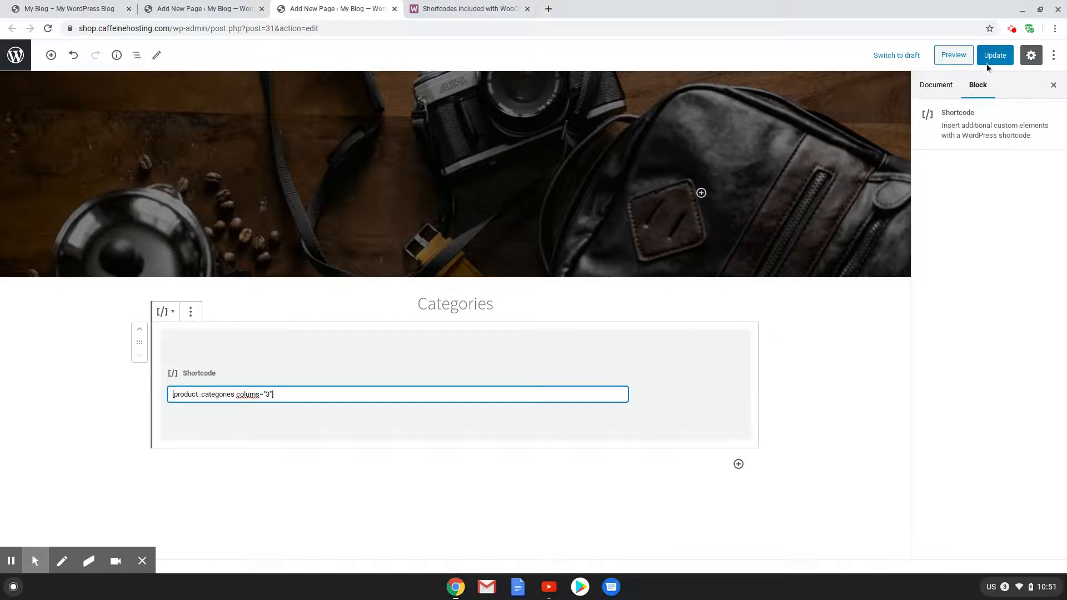
click(1002, 57)
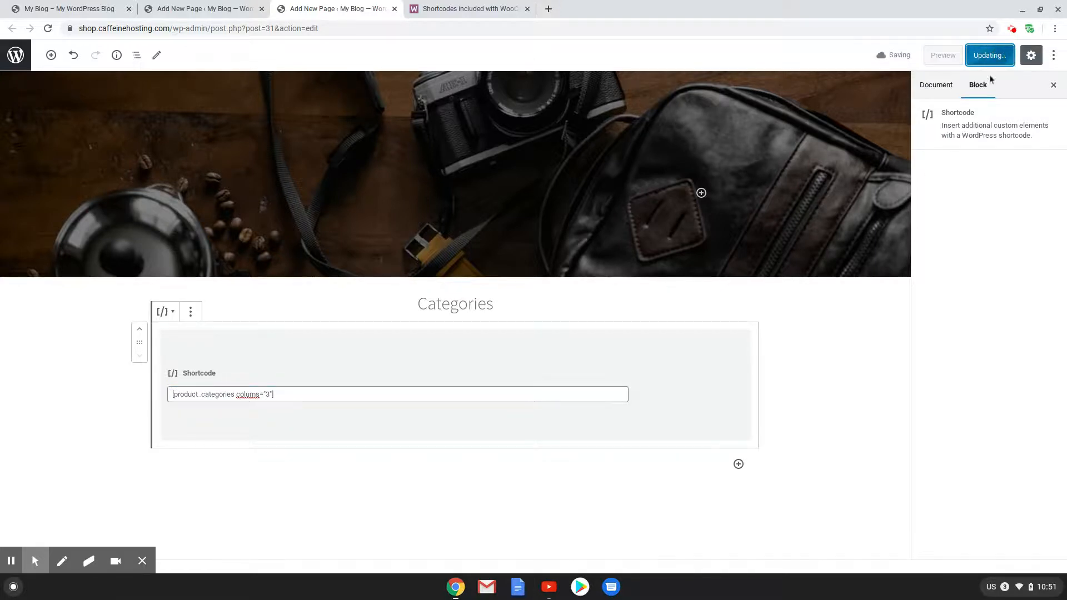
Step: Correct the shortcode's attribute name to "columns", update the page and switch to the live storefront
click(250, 394)
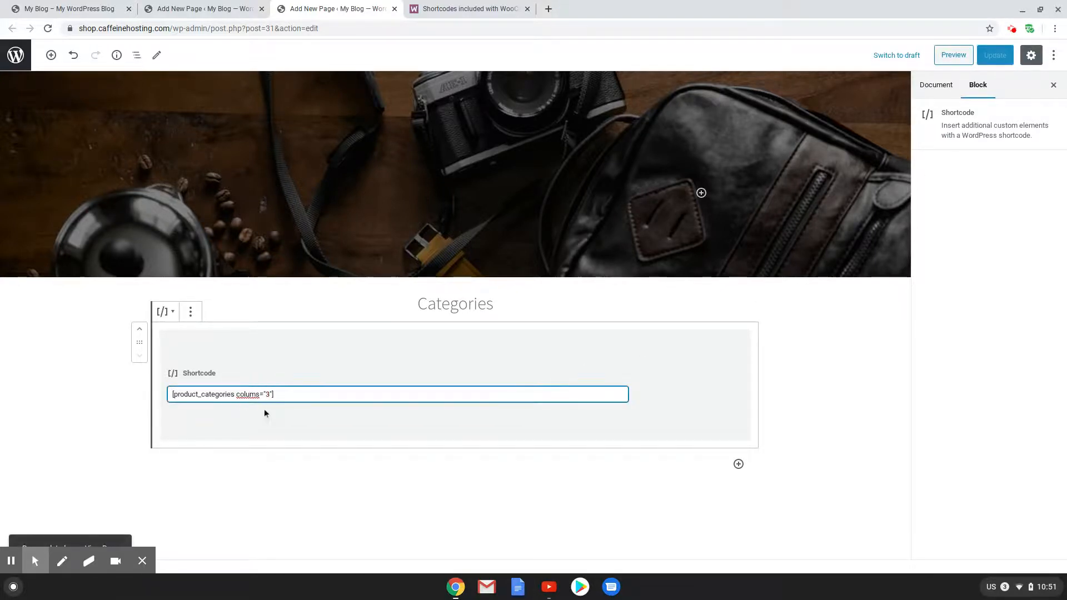
text(n)
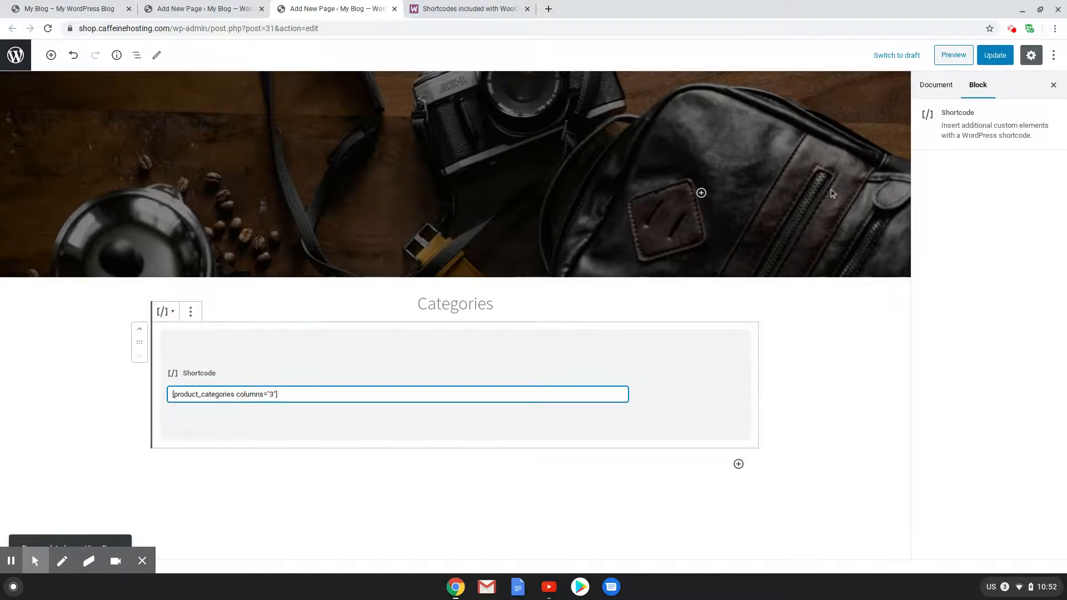
click(992, 55)
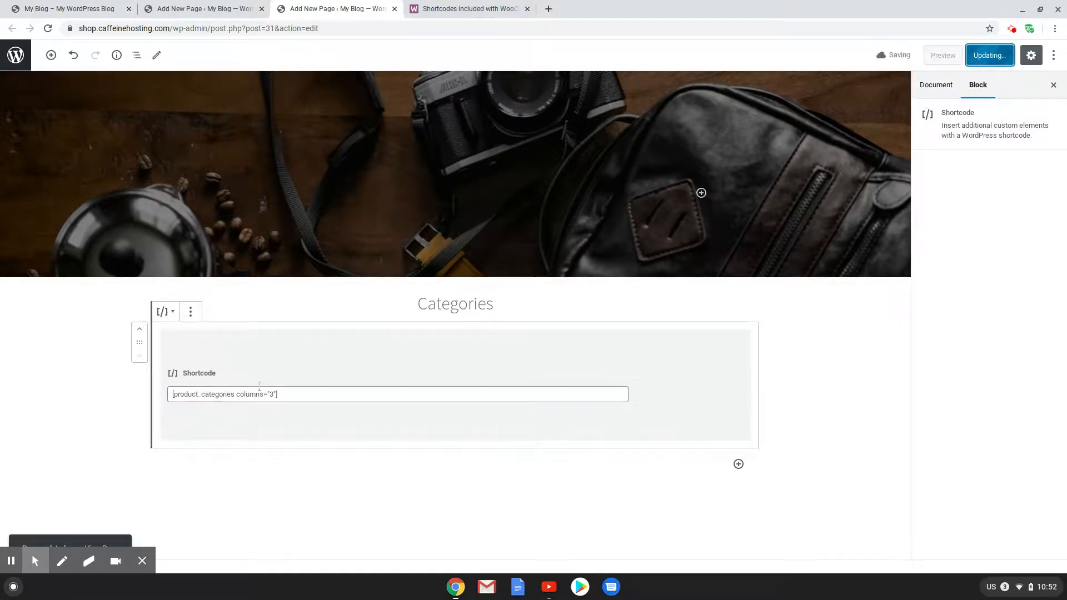
click(63, 6)
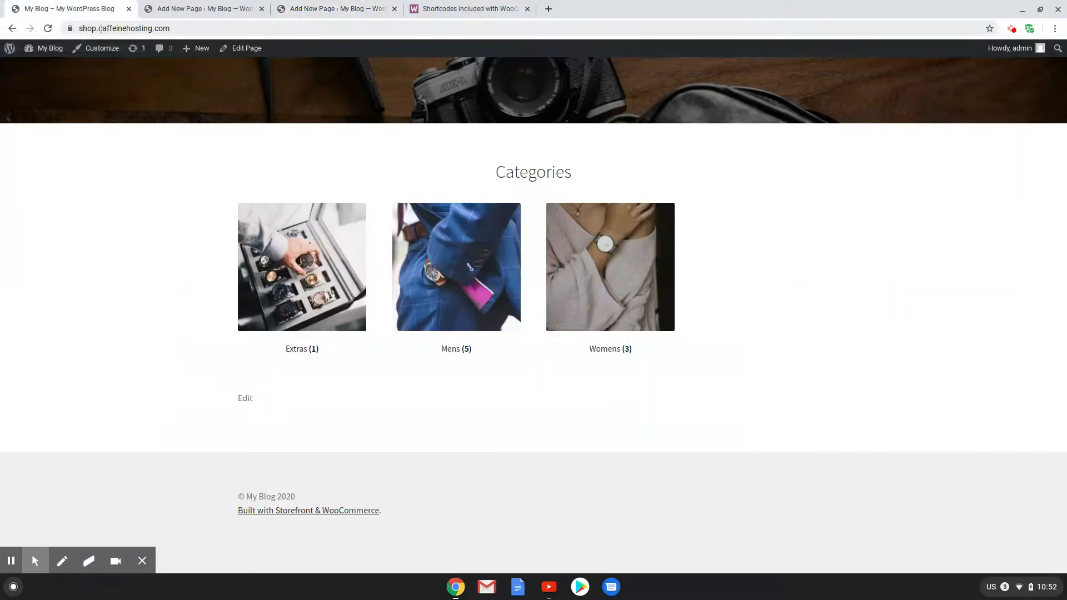
Step: Reload the live storefront, and add a centered "Sale" heading below the product categories shortcode in the homepage editor
click(47, 30)
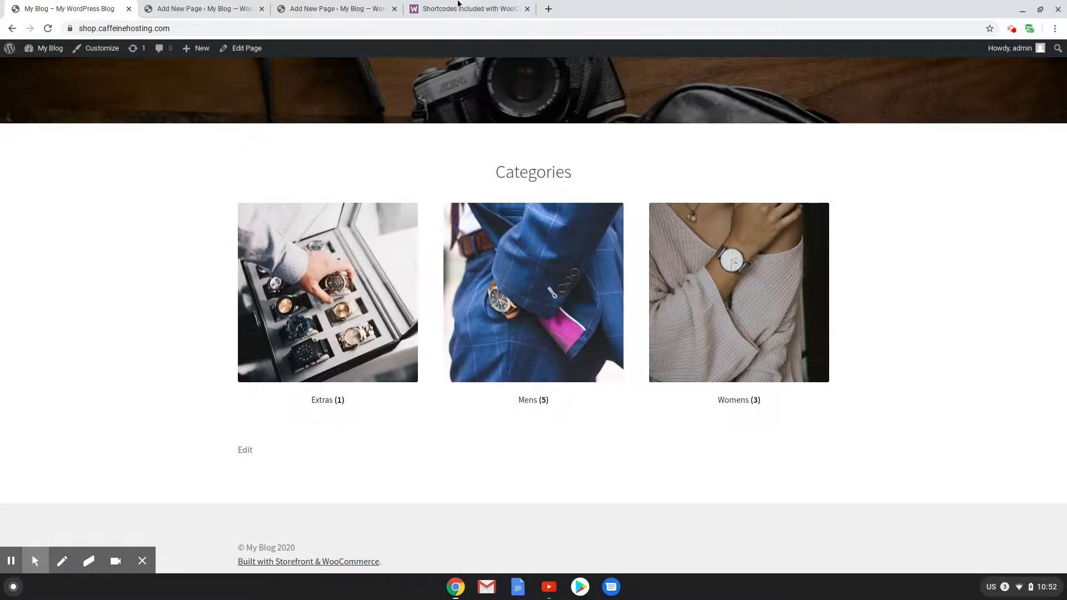
click(326, 7)
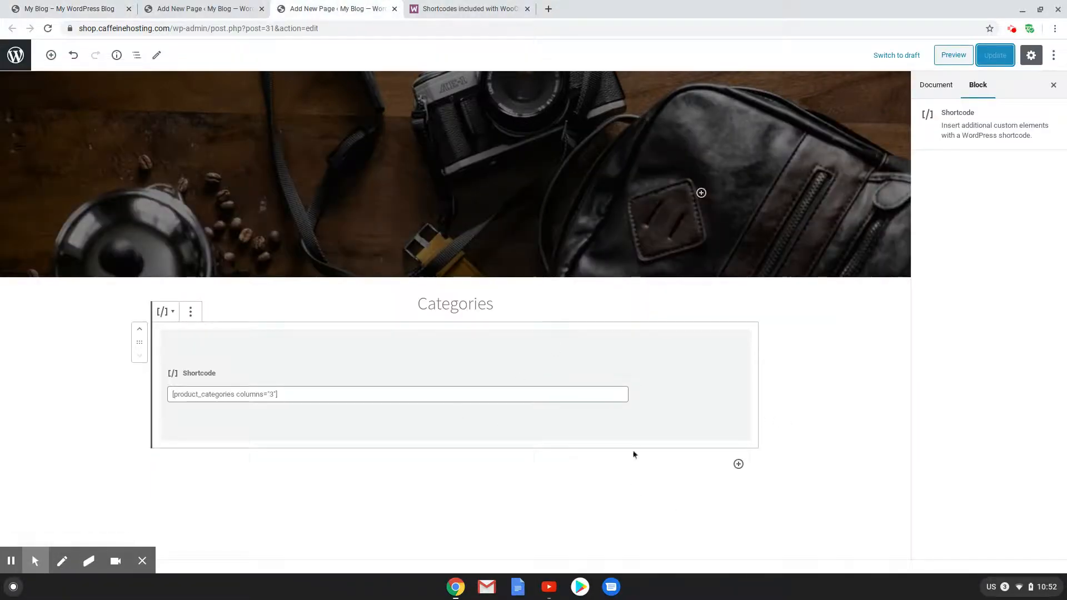
click(635, 477)
click(738, 463)
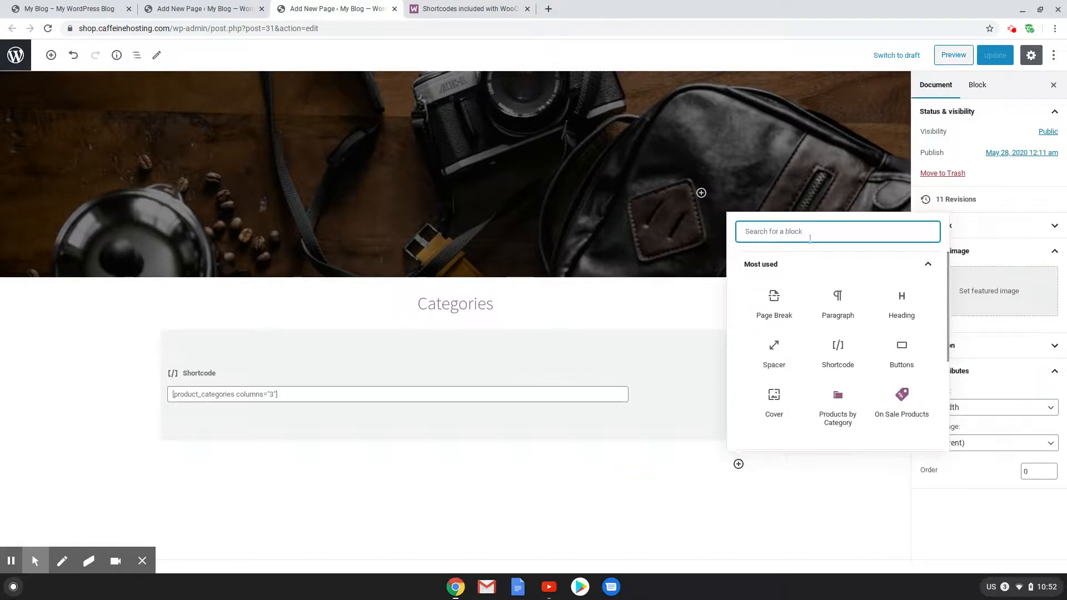
text(head)
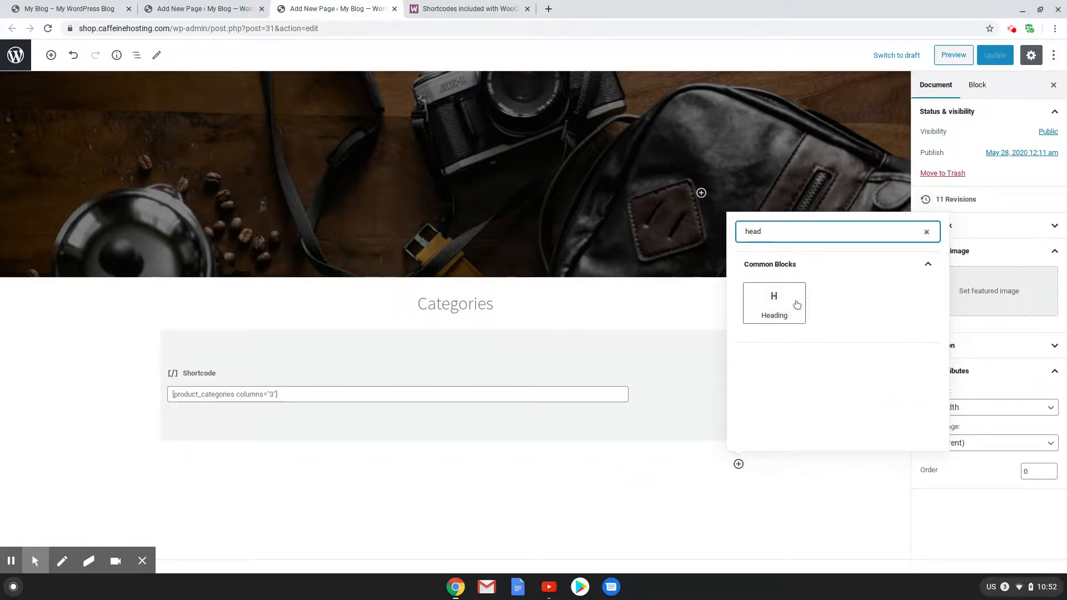
click(795, 302)
text(S)
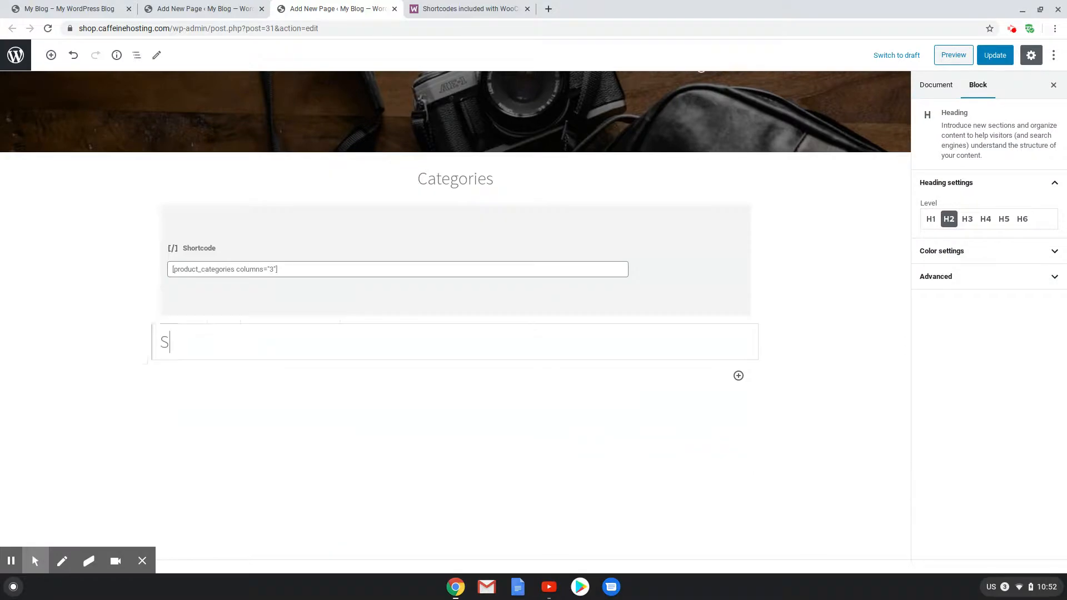
text(ale)
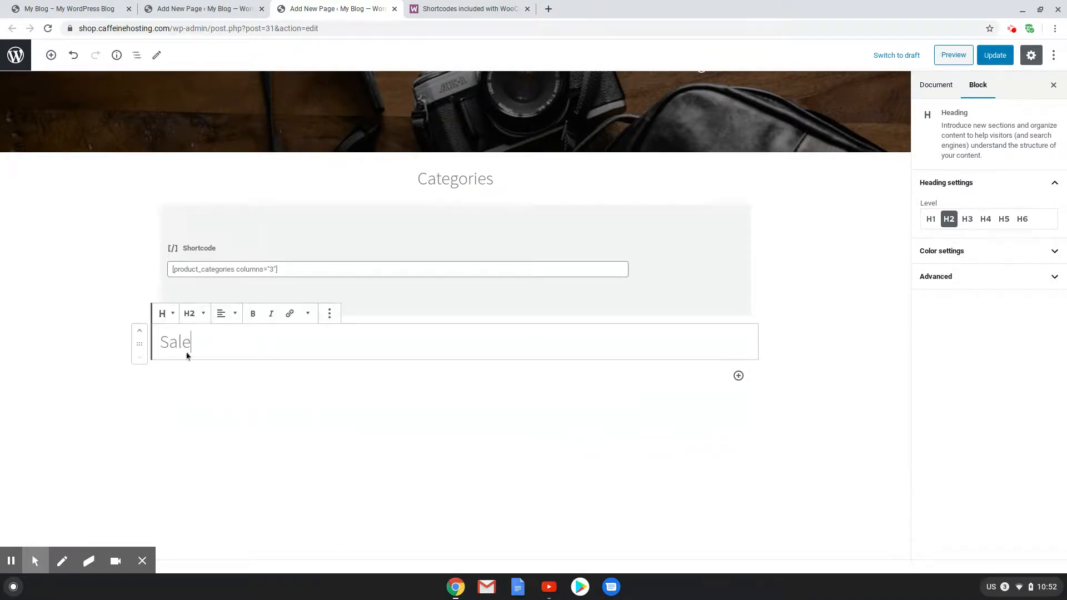
click(222, 313)
click(209, 261)
click(655, 333)
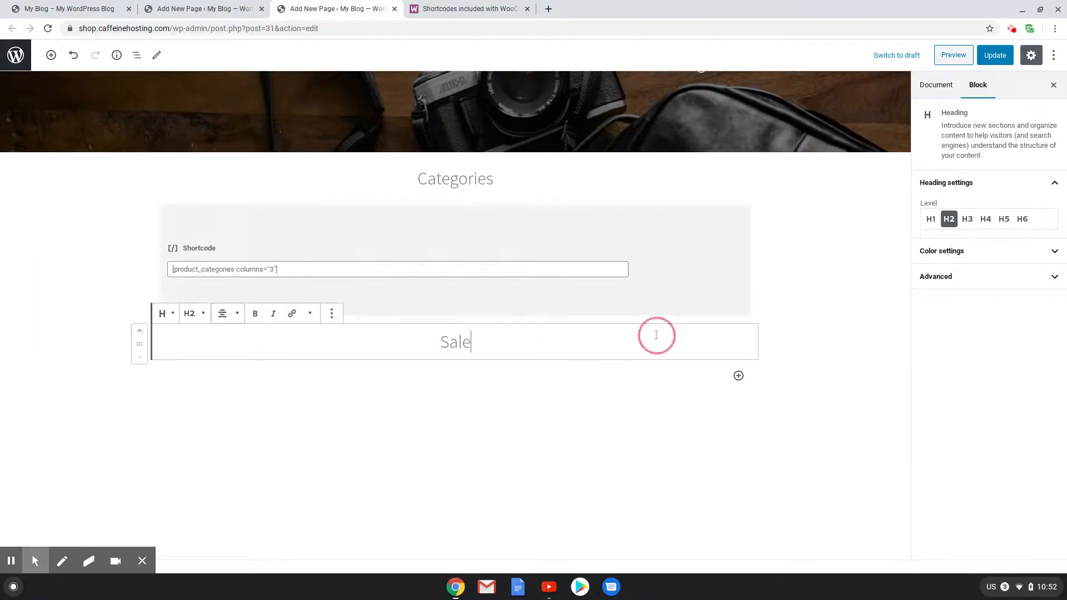
Step: Insert an On Sale Products block below the "Sale" heading
key(Return)
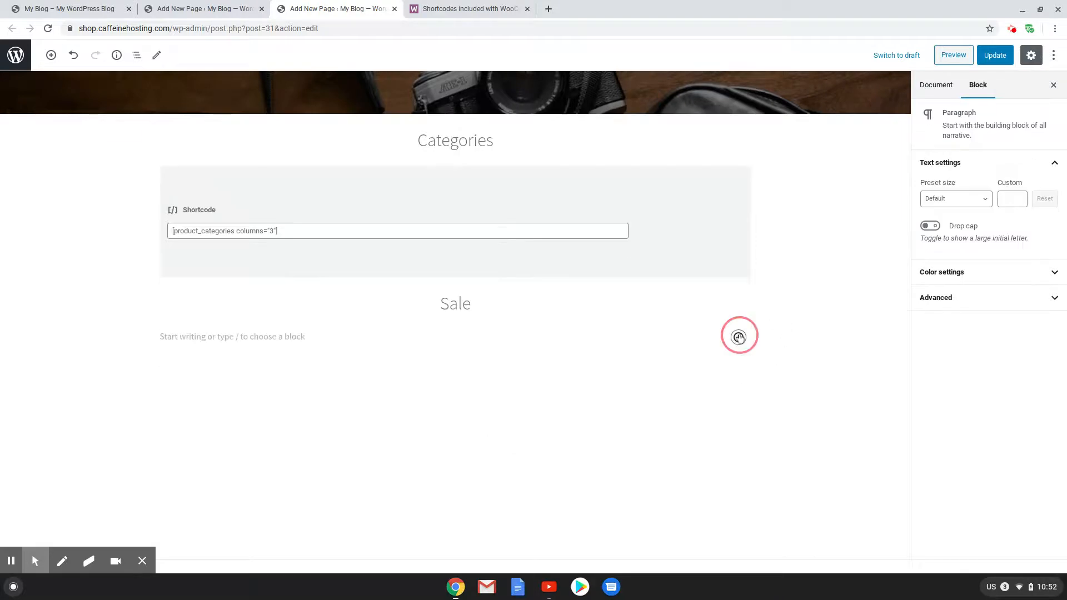
click(738, 337)
click(905, 281)
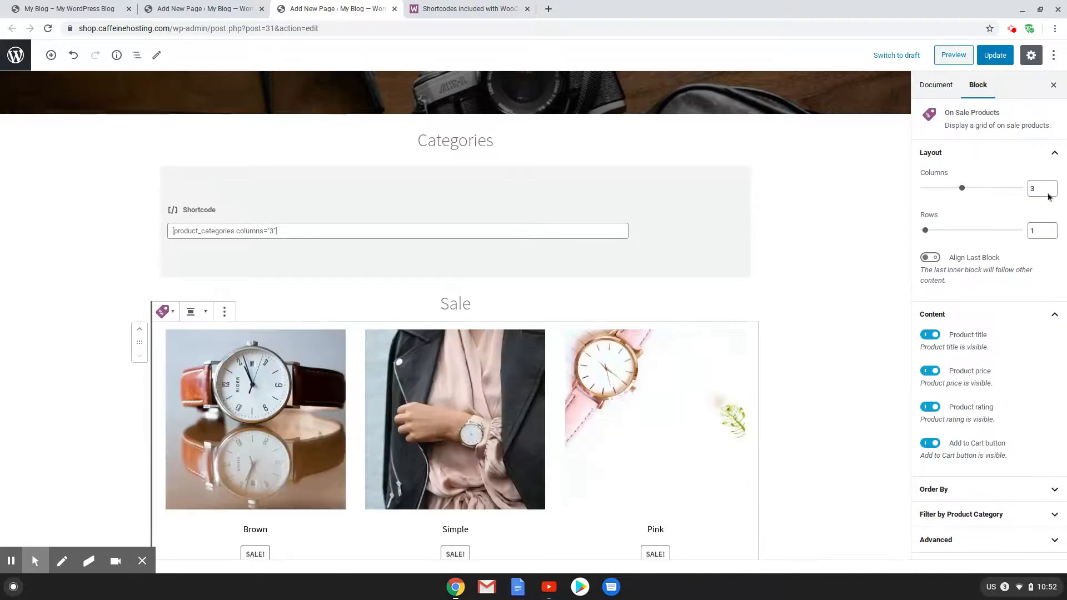
Step: Try five columns and a three-column, two-row layout for the On Sale Products block, and settle on four columns and one row
click(1053, 185)
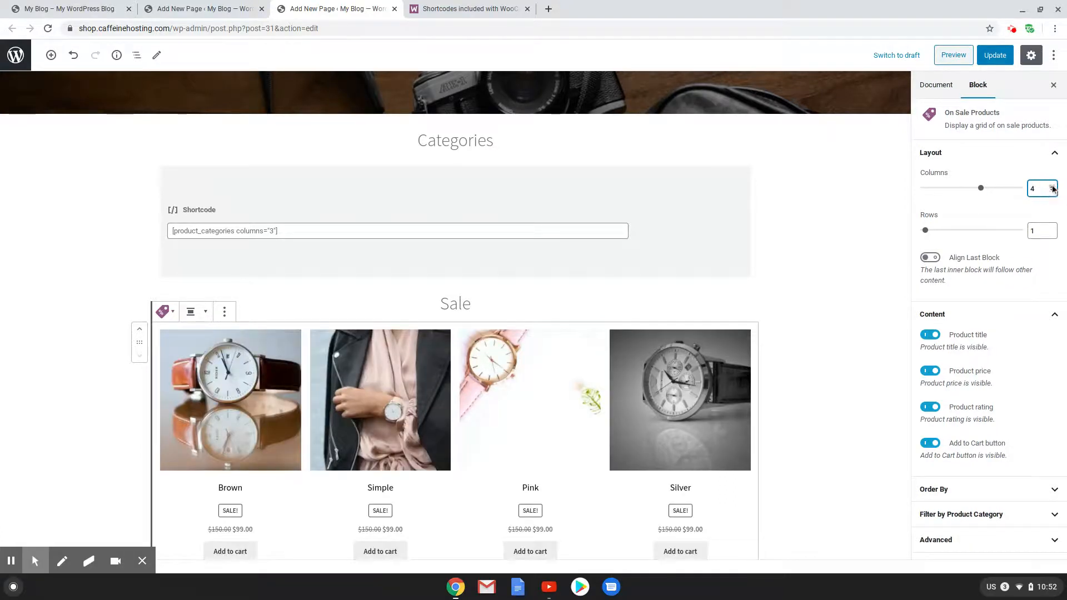
click(1053, 187)
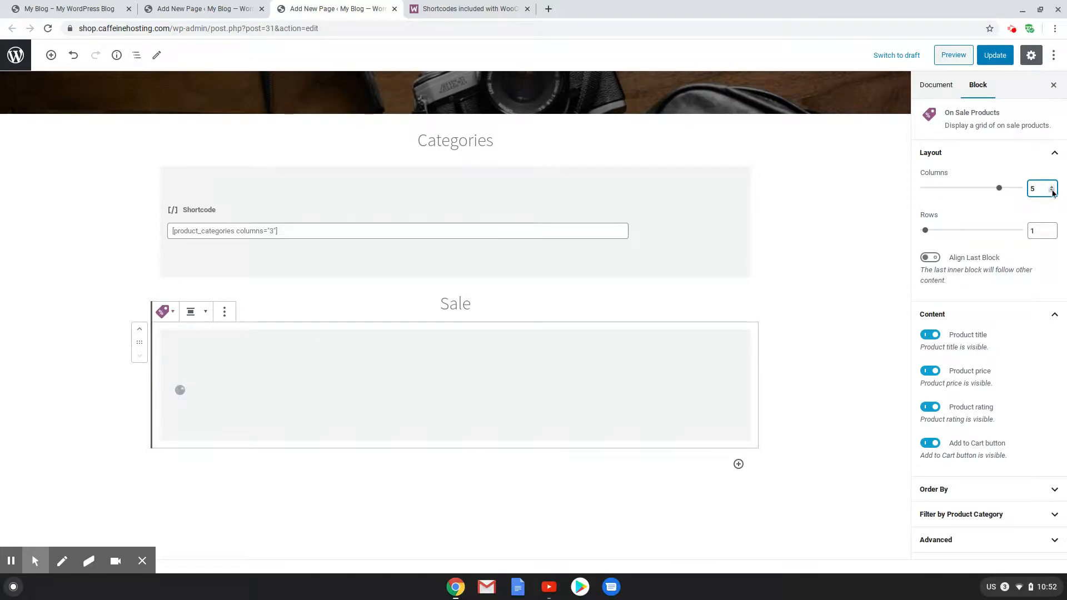
scroll(622, 406, down, 4)
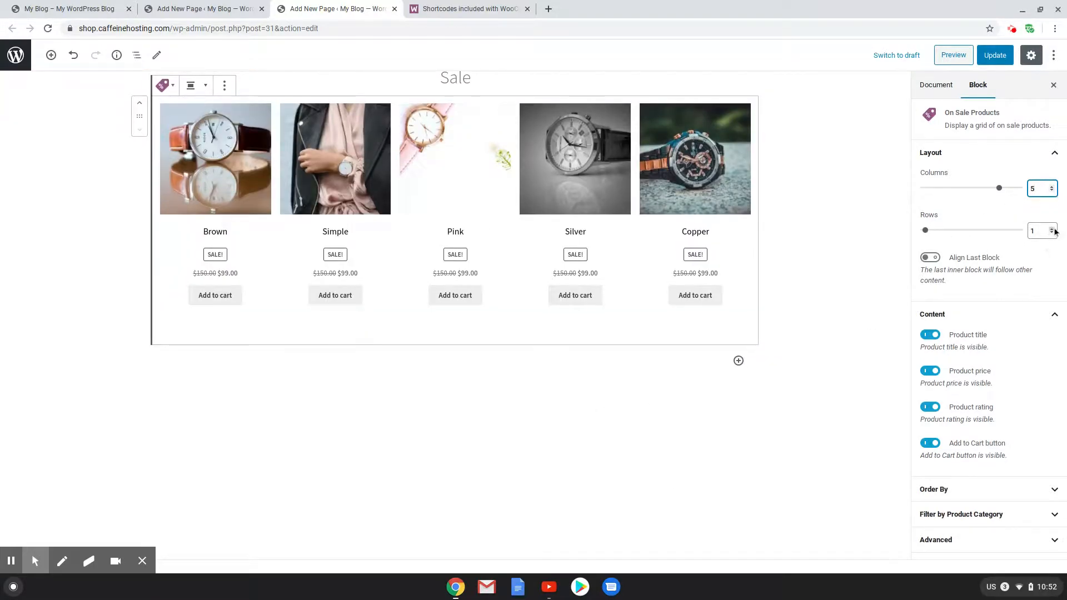
click(1053, 192)
click(1053, 192)
click(1052, 228)
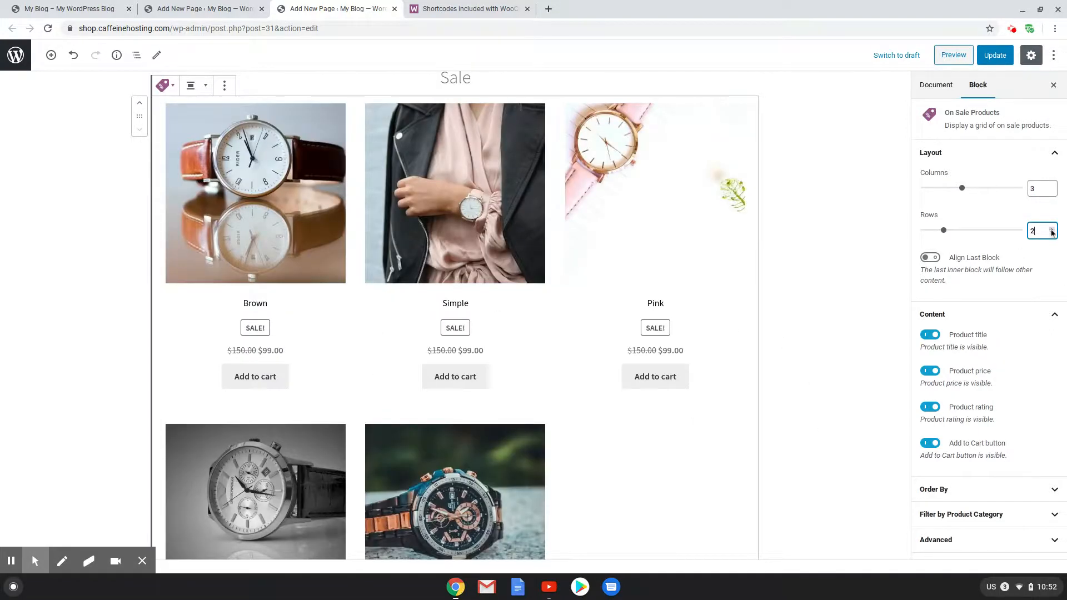
click(1052, 234)
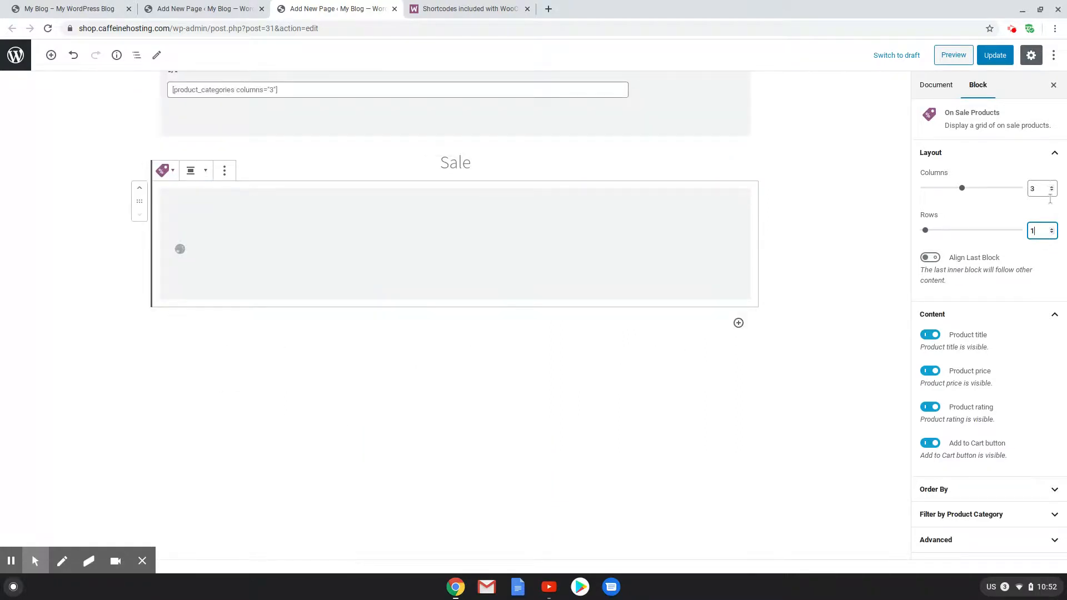
click(1052, 187)
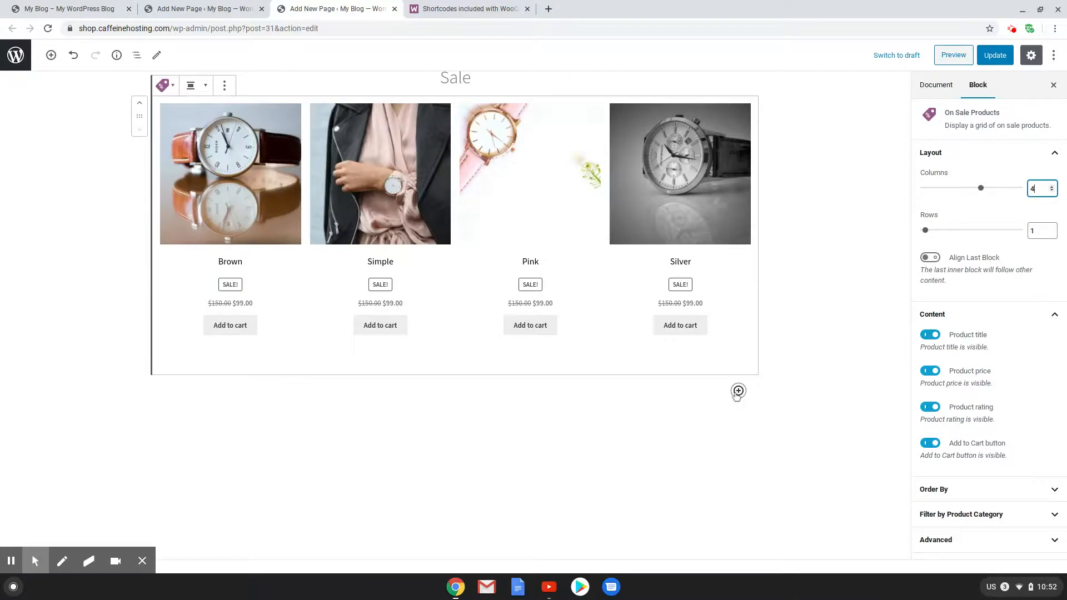
Step: Add a centered "Our Recommendations" heading below the On Sale Products block
click(739, 391)
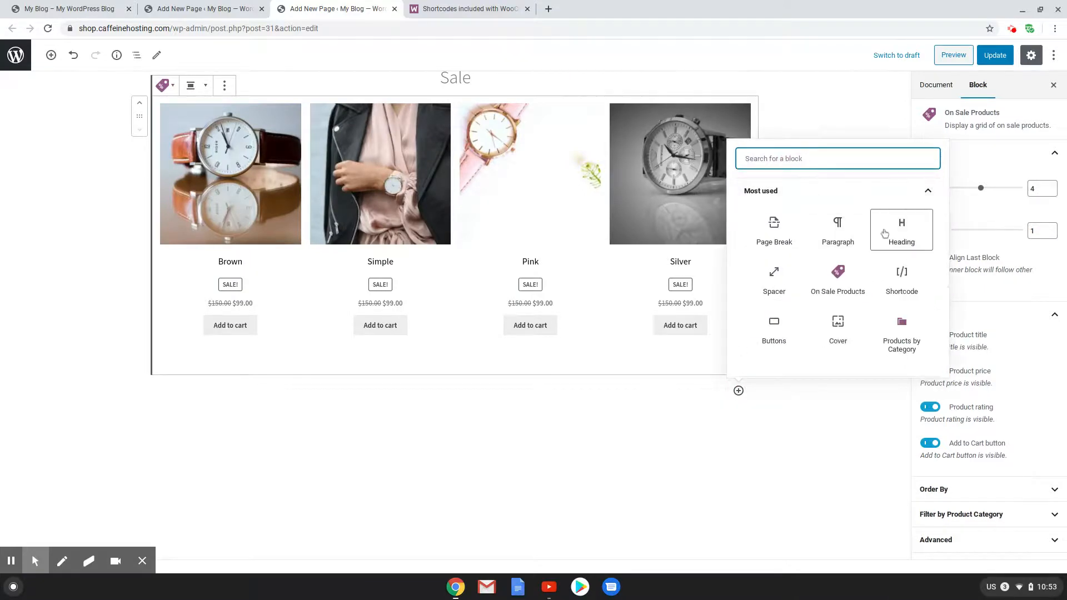
click(899, 228)
scroll(645, 376, down, 1)
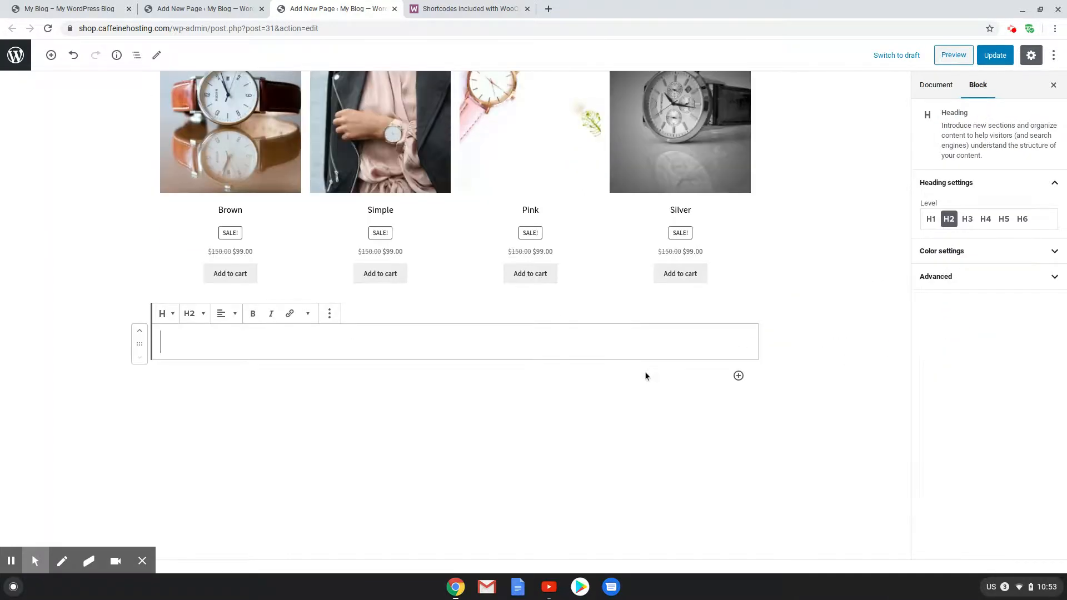
text(Our R)
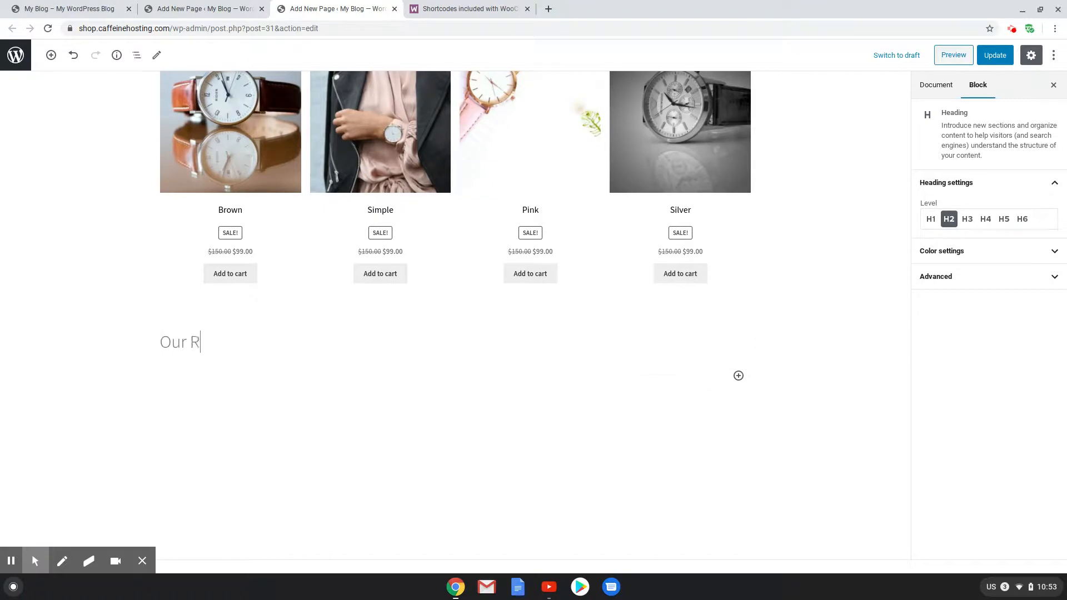
text(ecommendat)
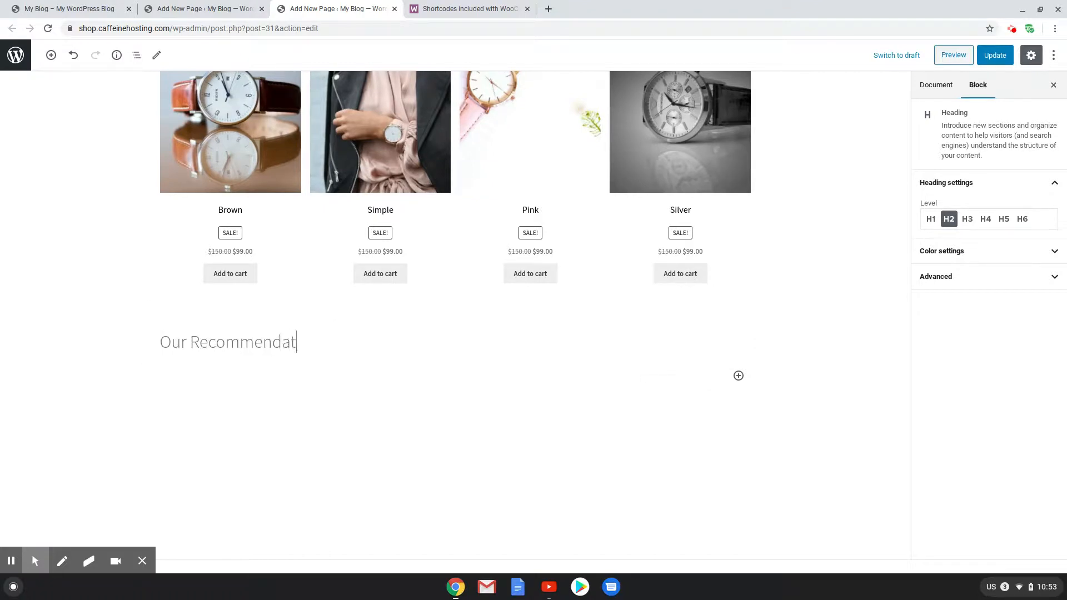
text(ions)
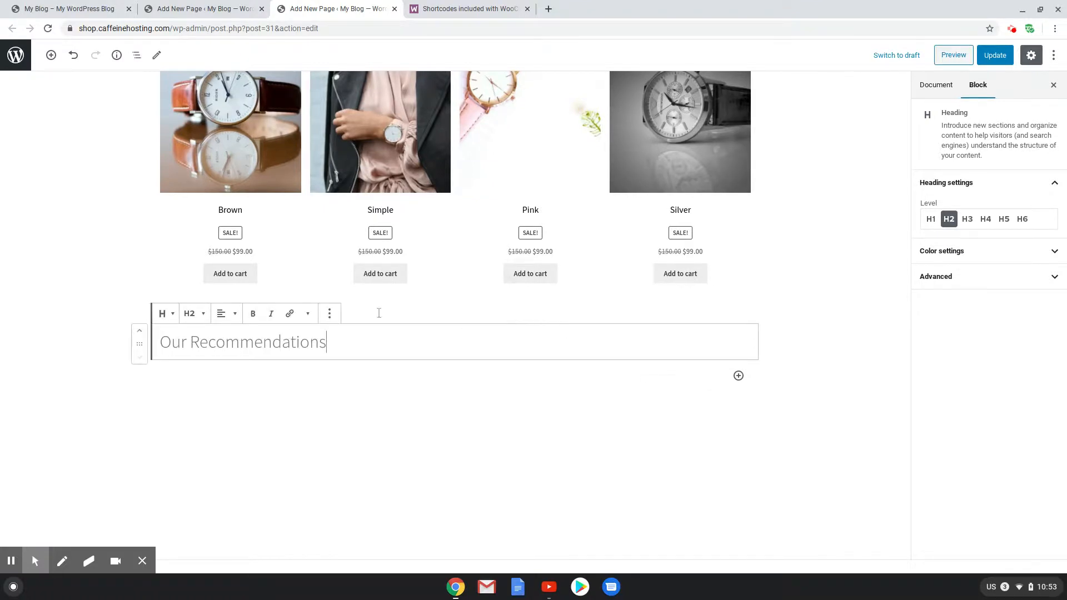
click(223, 313)
click(192, 260)
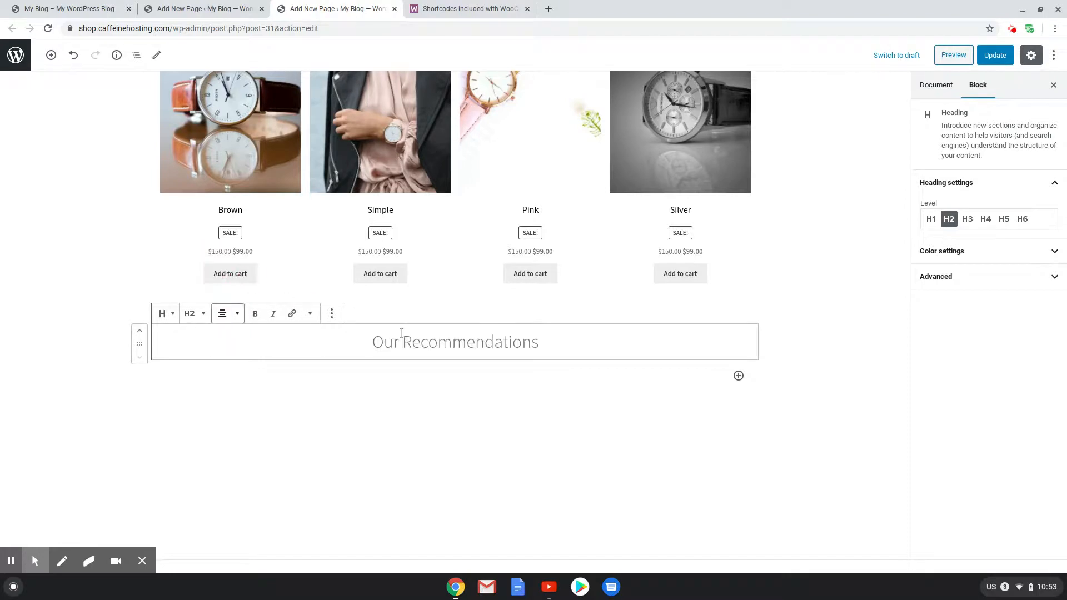
click(568, 348)
Step: Insert a Hand-picked Products block from the WooCommerce blocks below the "Our Recommendations" heading
key(Return)
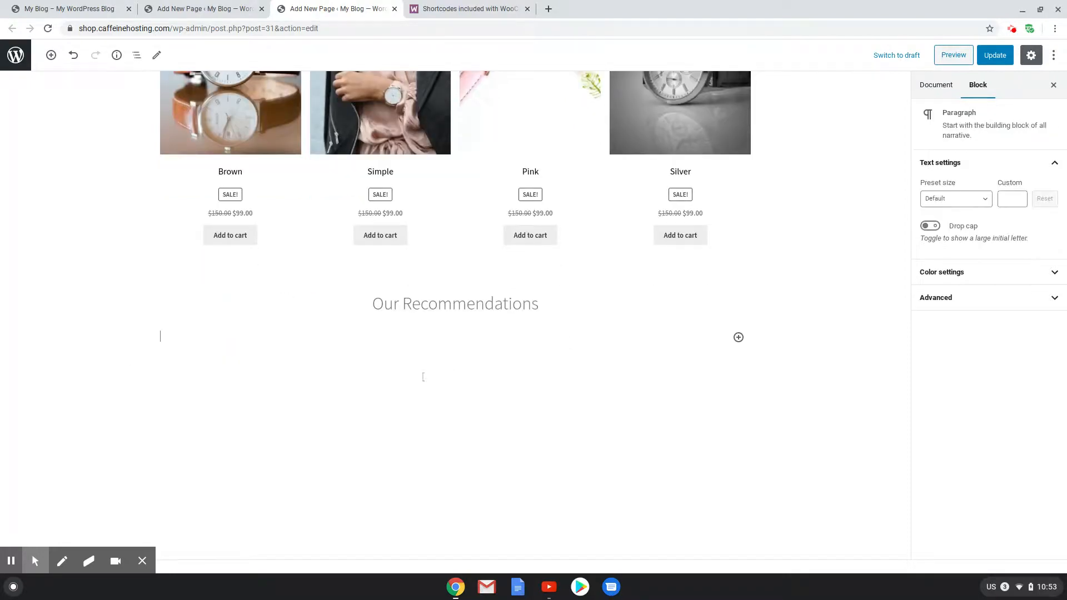
click(738, 337)
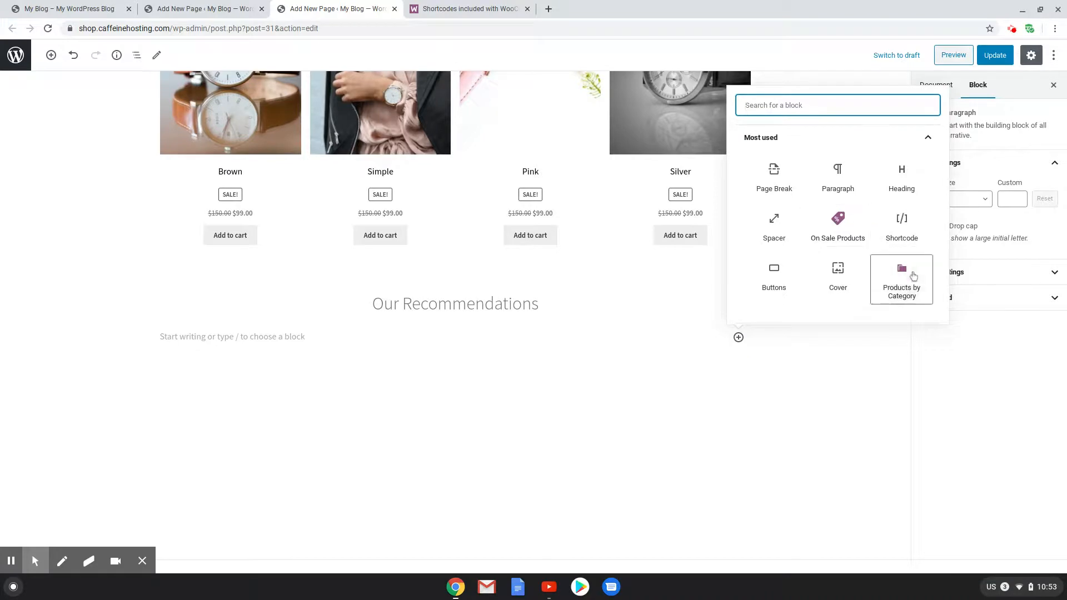
scroll(900, 272, down, 5)
click(863, 298)
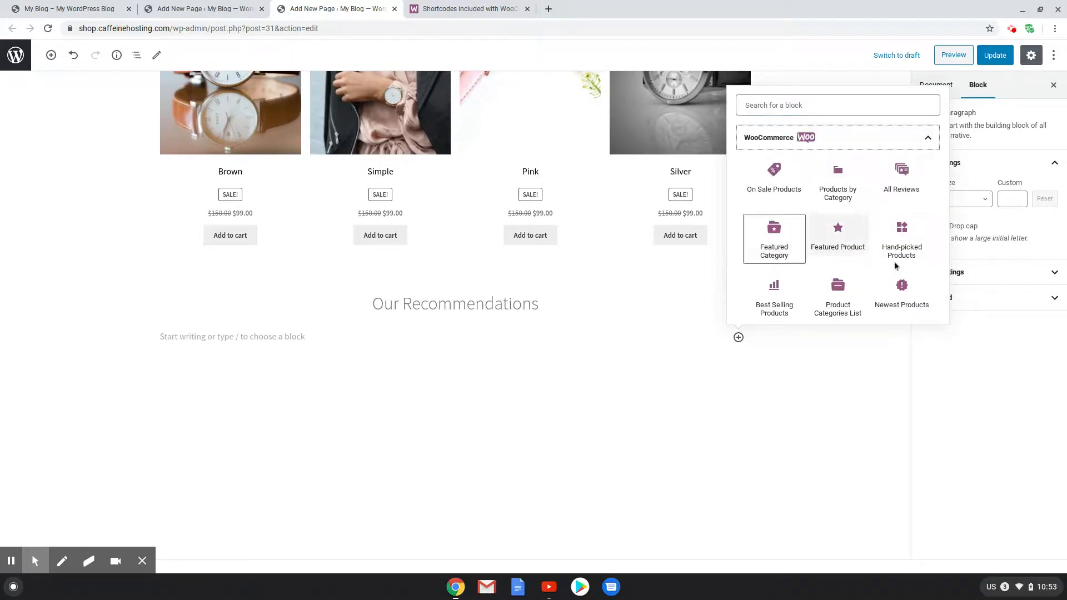
scroll(889, 228, down, 2)
scroll(883, 223, down, 3)
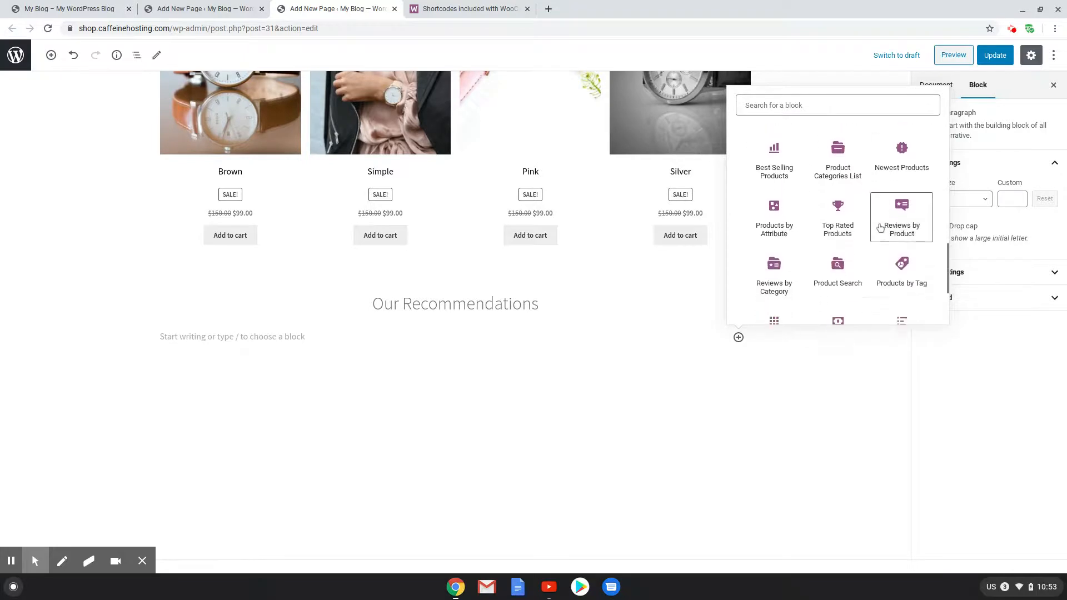
scroll(917, 217, up, 5)
scroll(916, 217, up, 1)
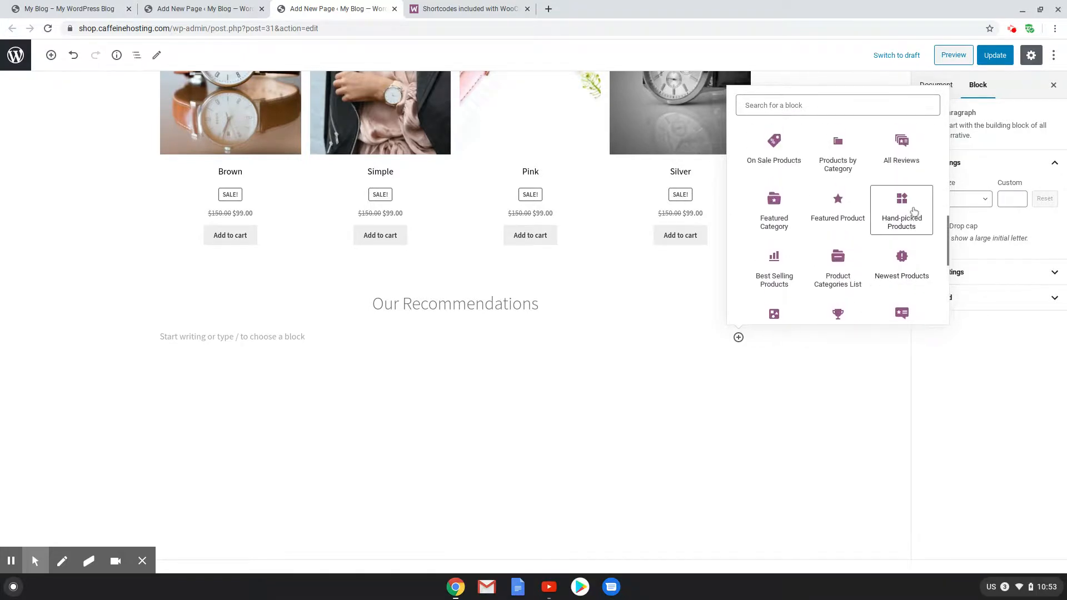
click(912, 217)
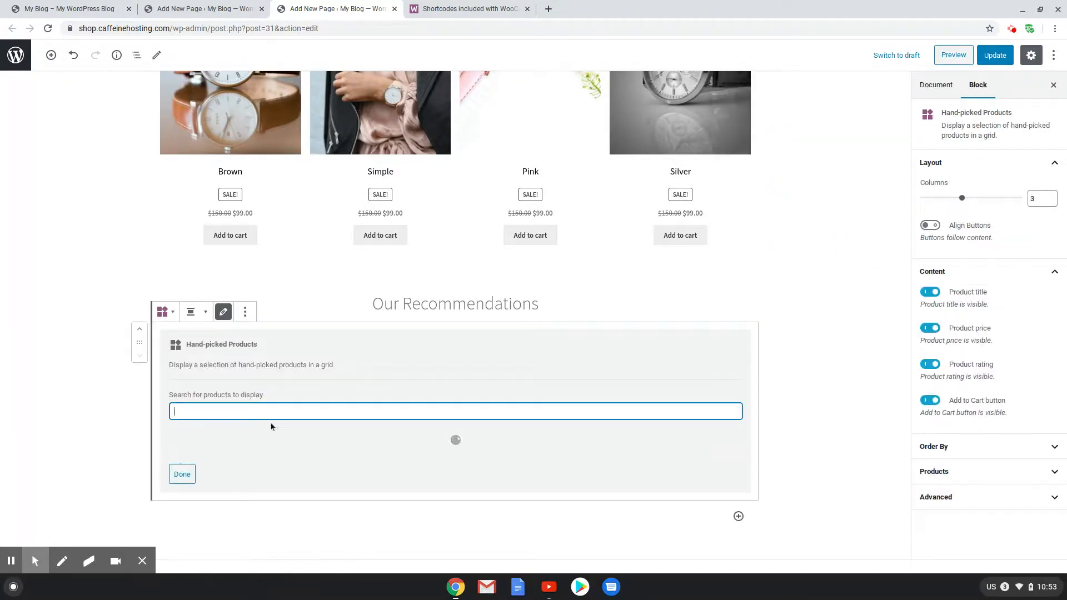
Step: Select Bronze, Brown, Class and Collectors Box for the Hand-picked Products block and set its layout to four columns
scroll(256, 474, down, 1)
click(184, 454)
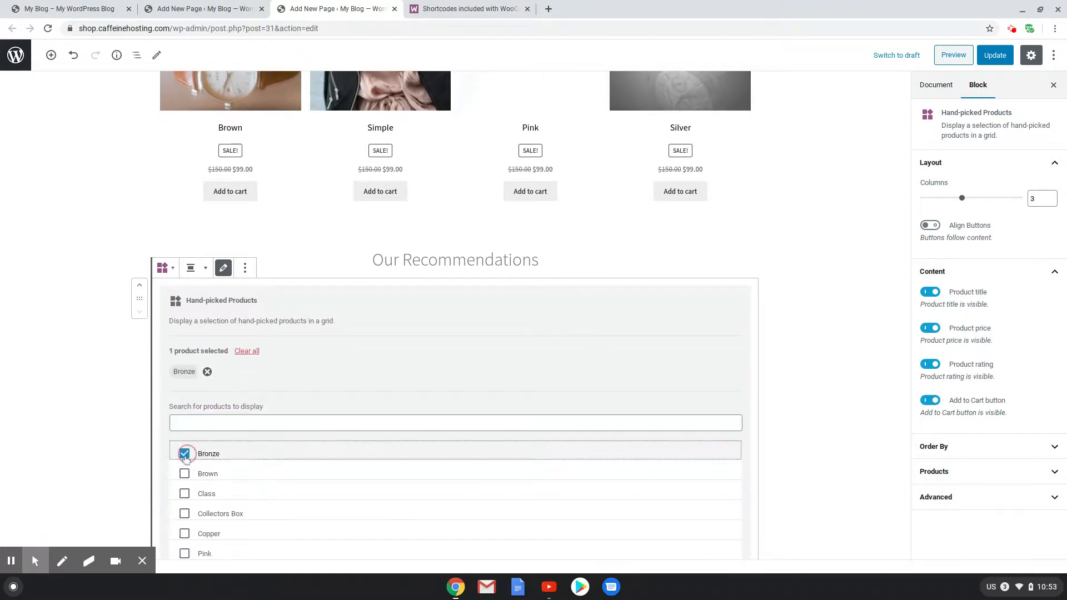
click(184, 474)
click(184, 494)
click(184, 513)
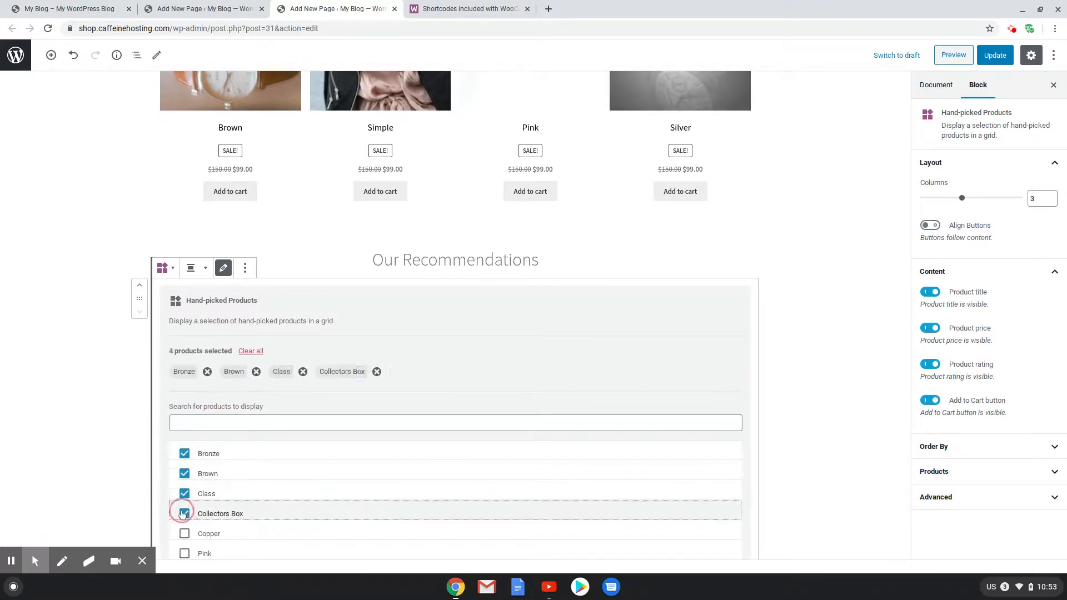
click(1054, 197)
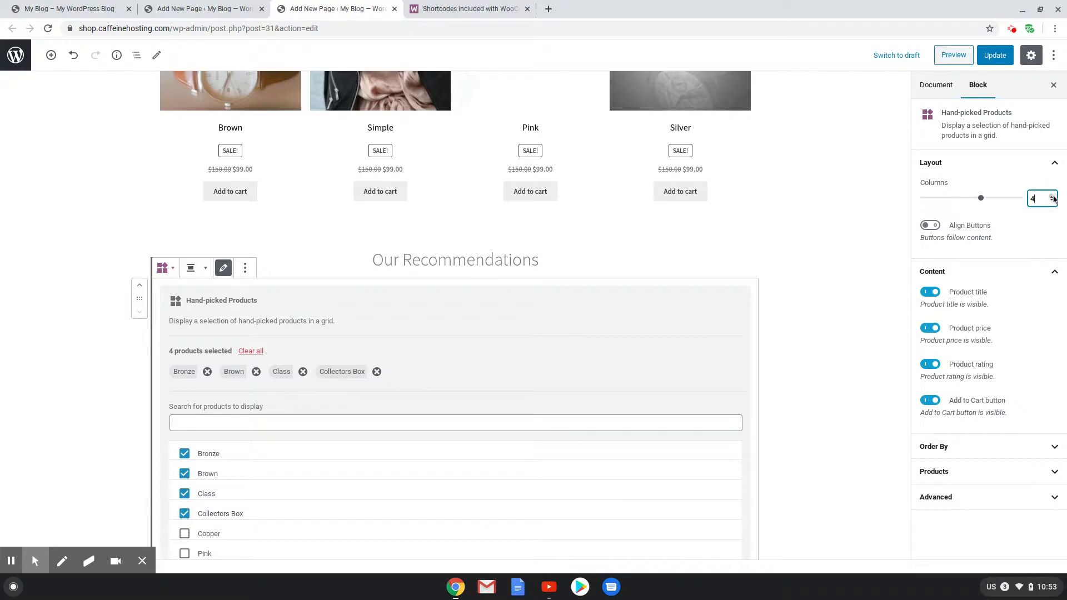
Step: Update the page, reload the live storefront and review the whole homepage from the cover banner down
scroll(773, 328, down, 5)
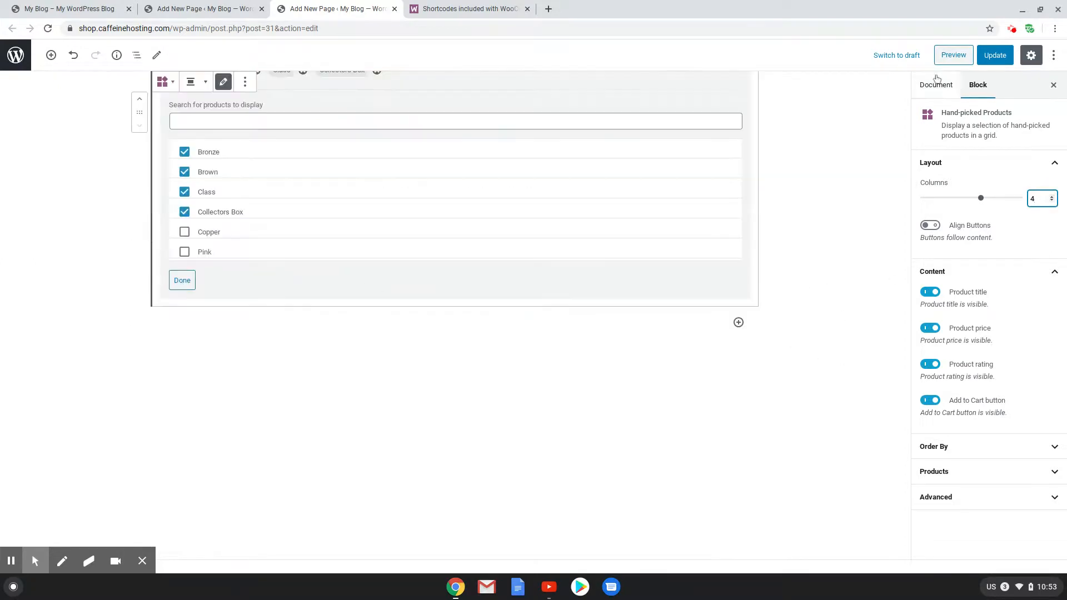
click(995, 55)
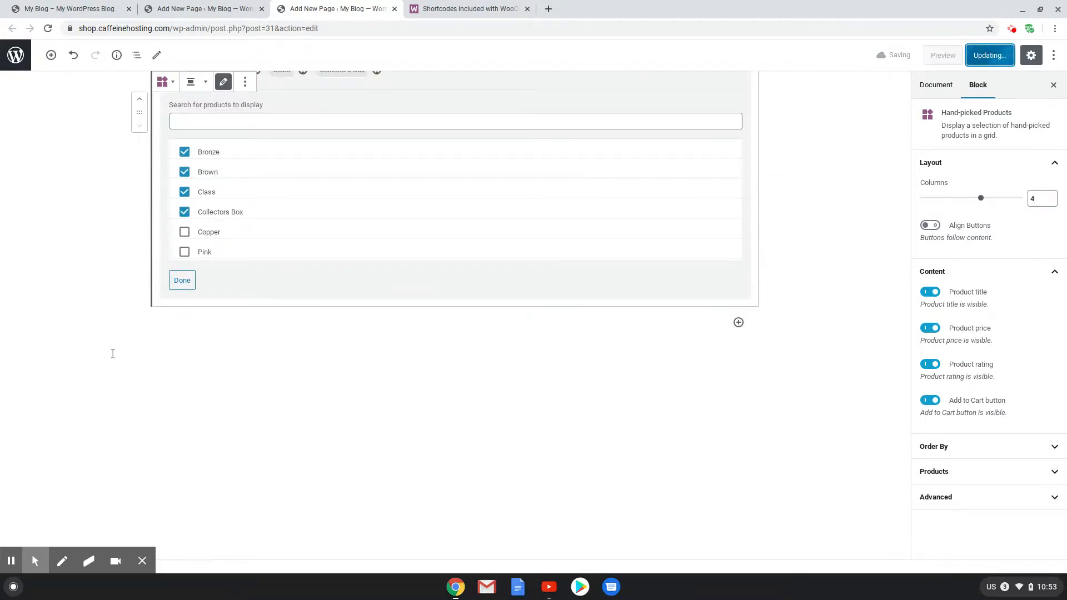
click(17, 4)
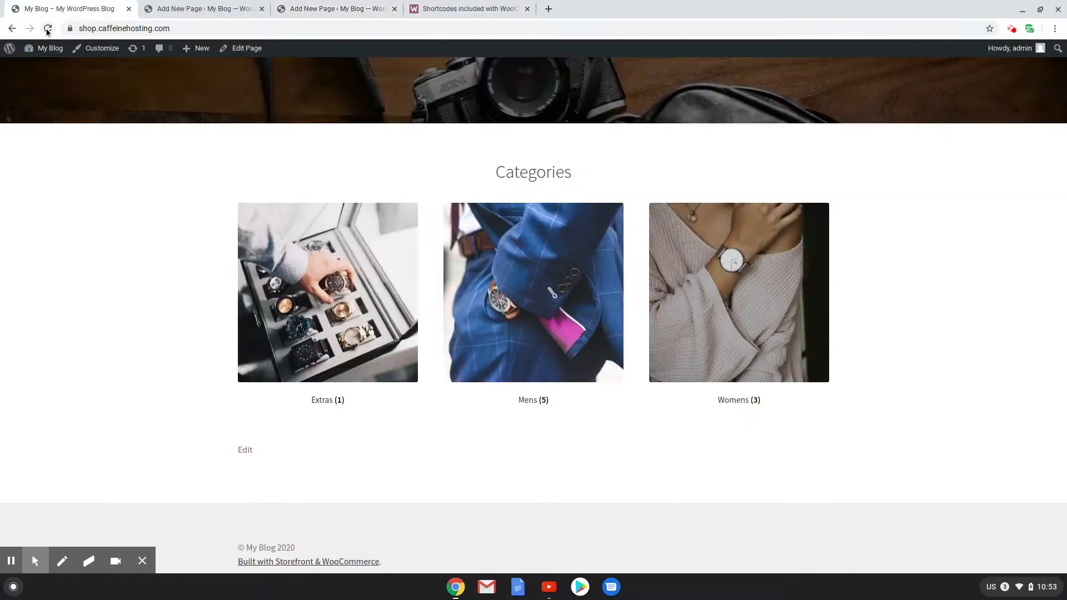
click(47, 28)
scroll(761, 293, up, 9)
scroll(756, 295, down, 20)
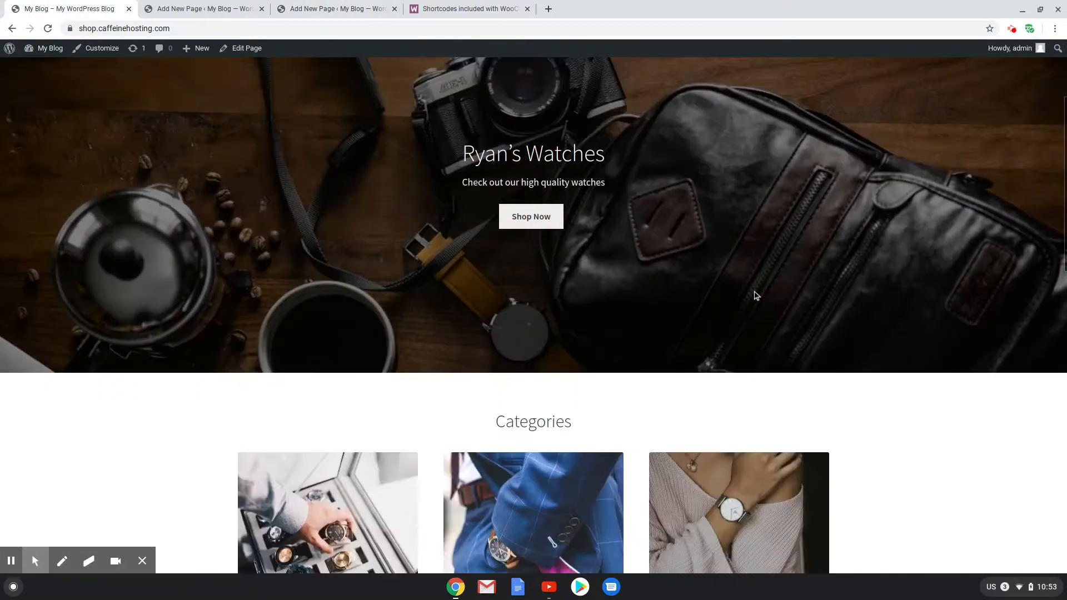
scroll(749, 273, down, 1)
scroll(749, 275, up, 15)
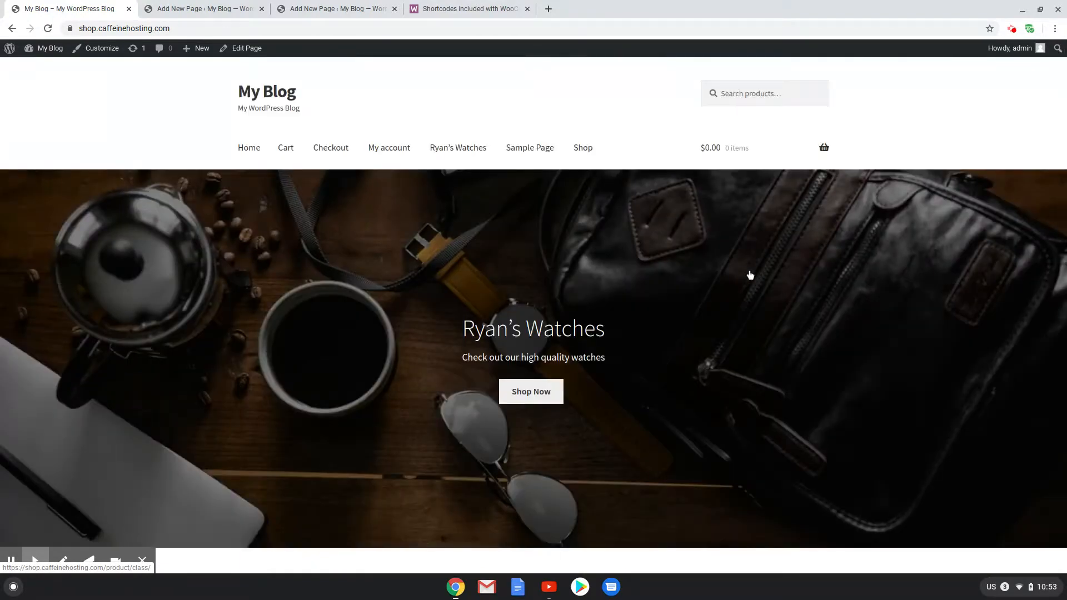
Step: Check the live homepage's Categories, Sale and Our Recommendations sections again, then return to the Ryan's Watches cover banner
scroll(712, 258, down, 13)
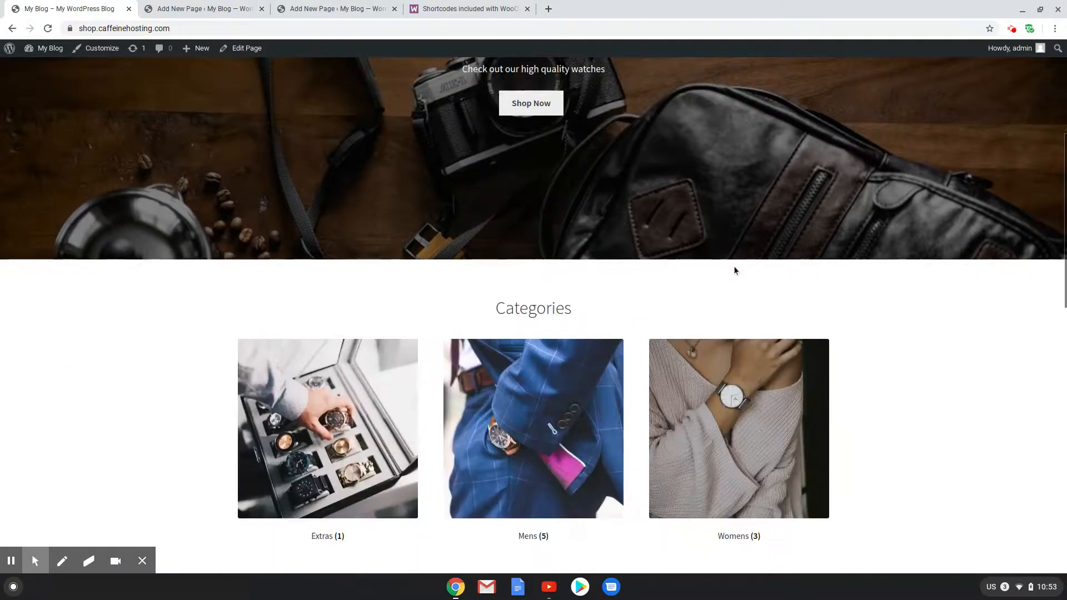
scroll(770, 261, down, 4)
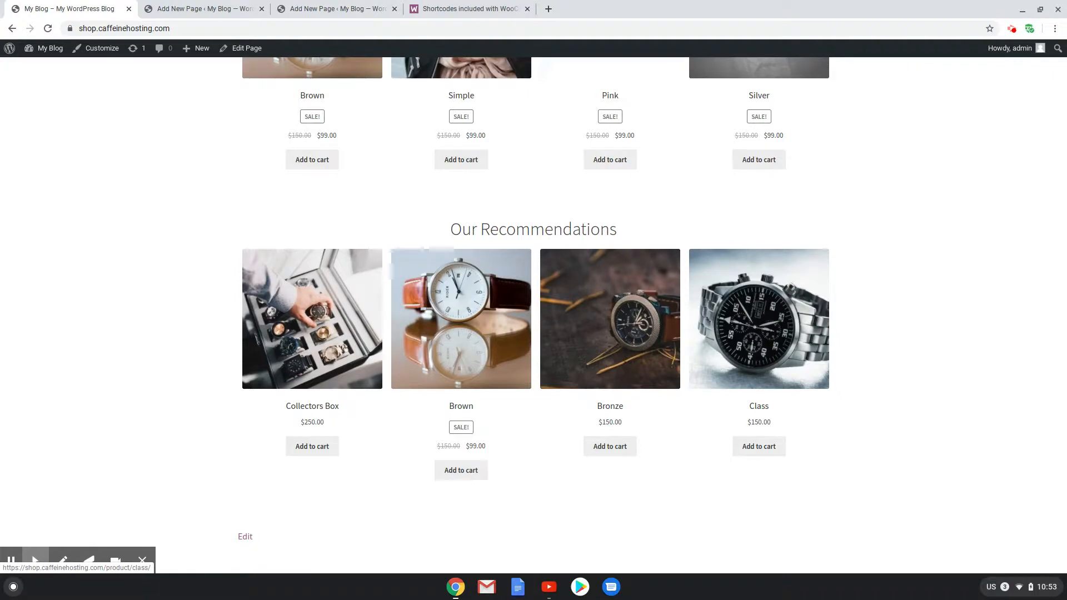
scroll(773, 228, down, 3)
scroll(773, 228, up, 20)
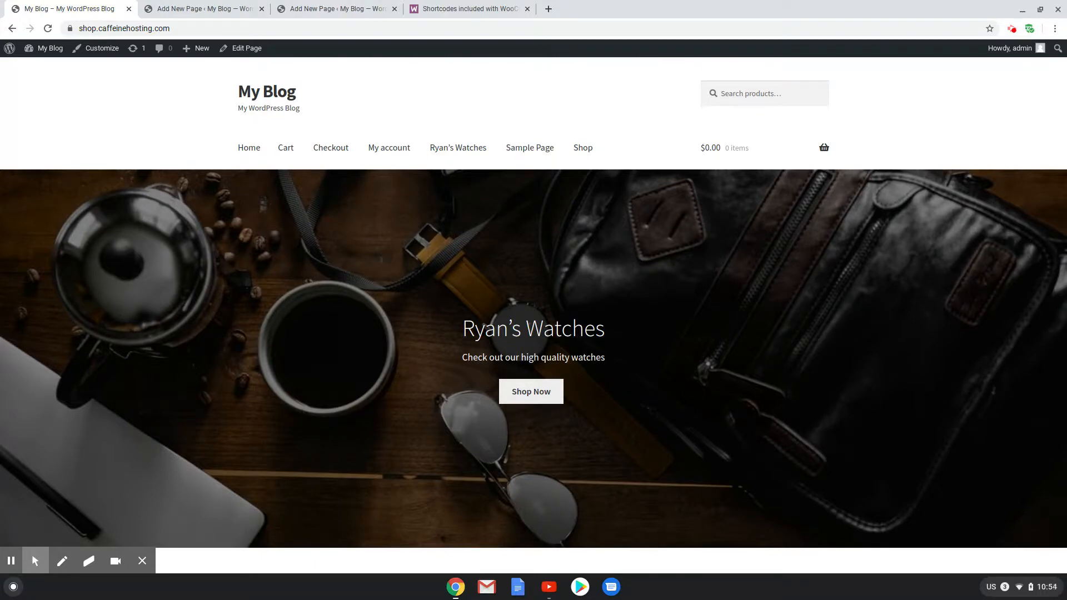
scroll(761, 217, down, 10)
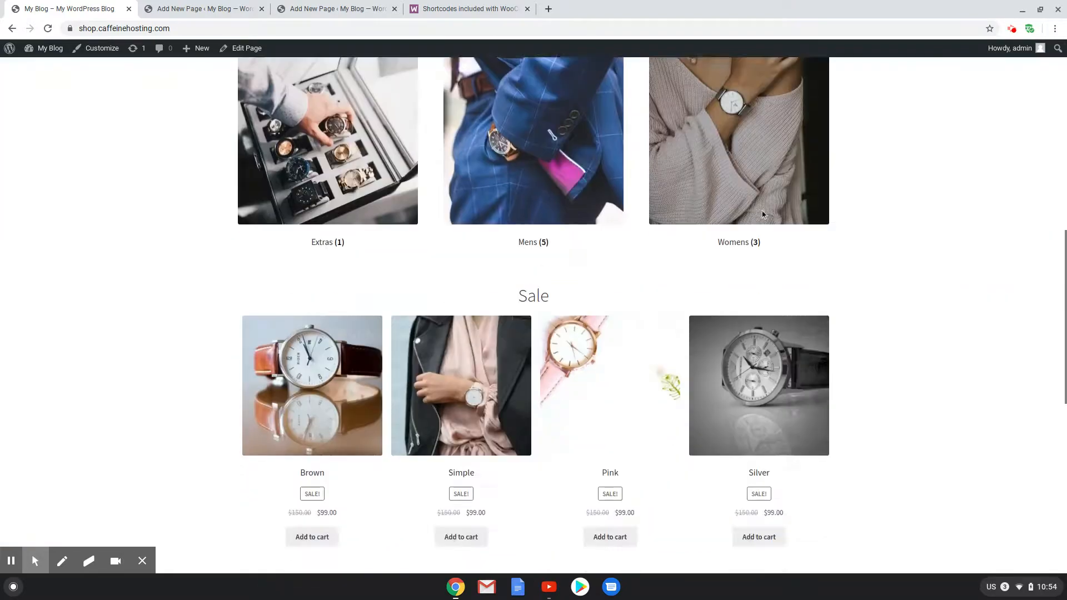
scroll(767, 214, up, 10)
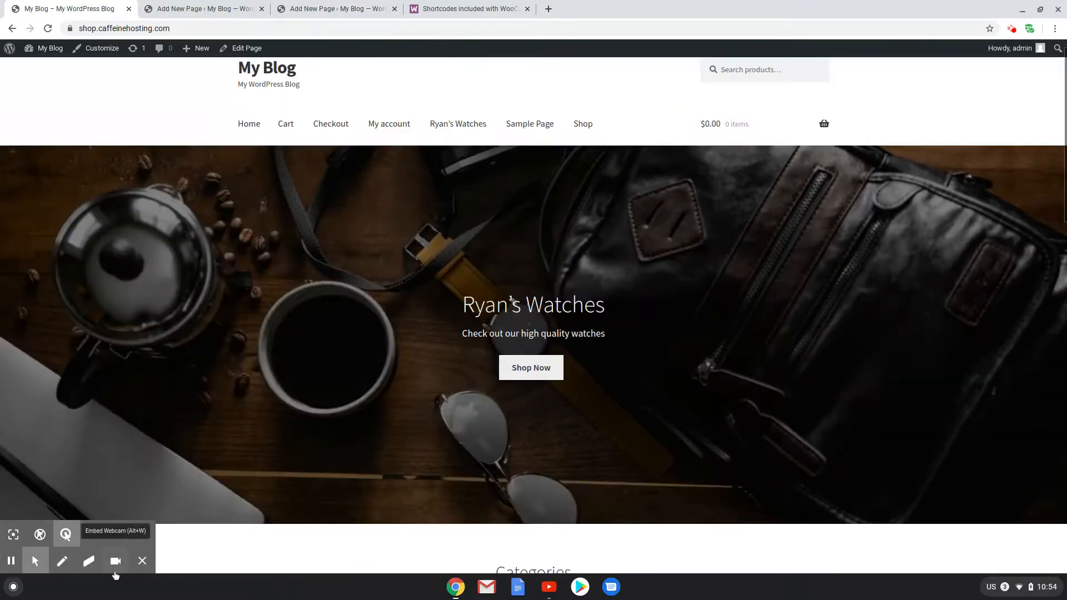
click(115, 561)
drag(528, 398, 500, 387)
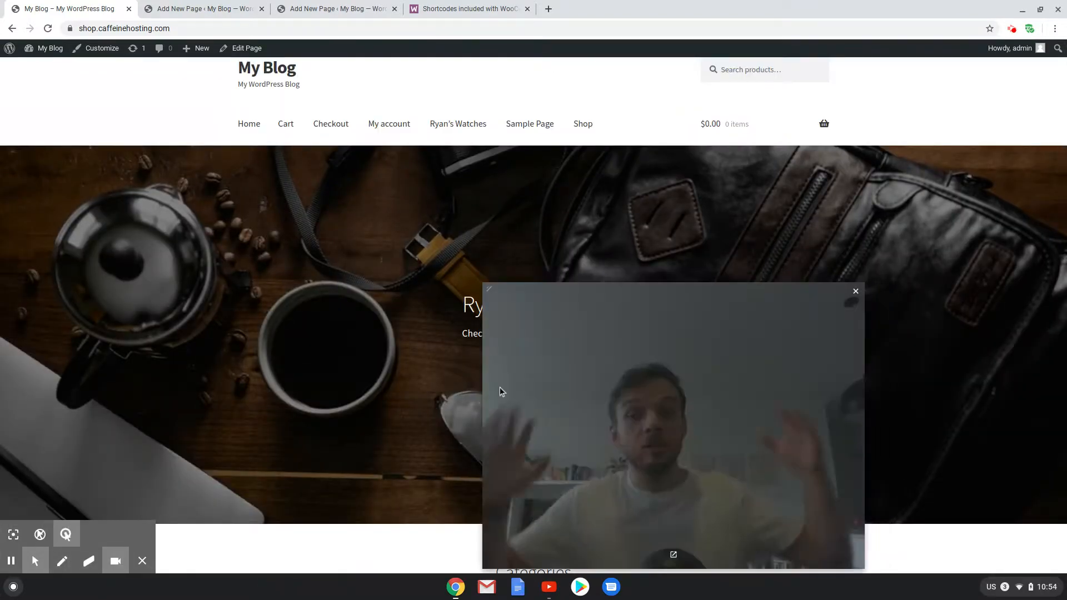